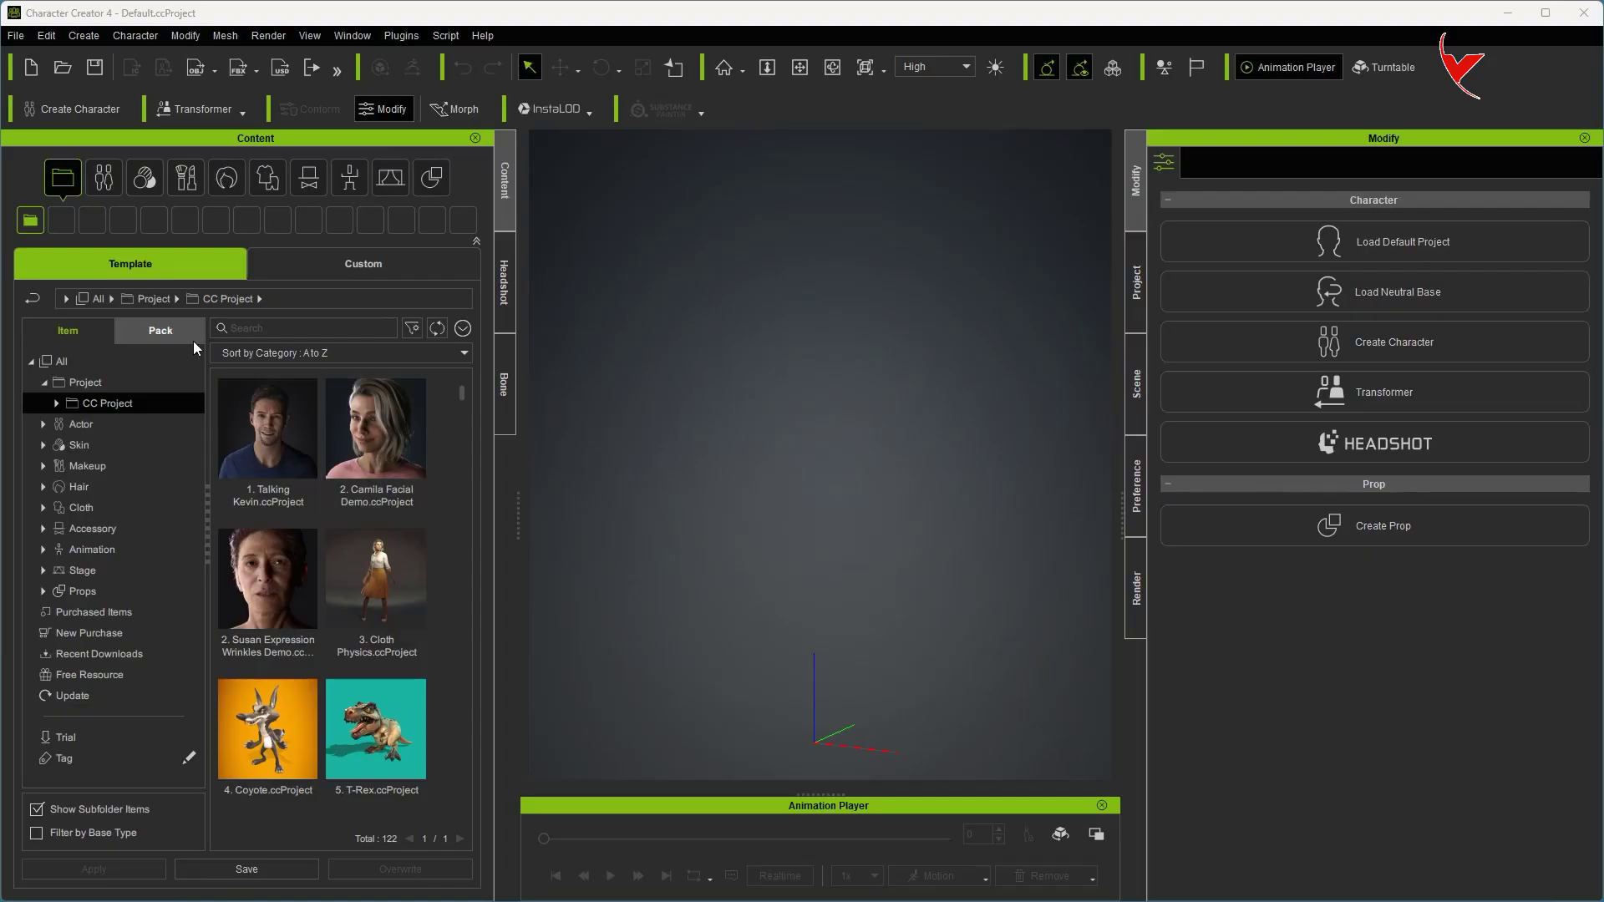
Load the CC4 Camila avatar from the Characters pack in the Actor category of the content packs
click(174, 334)
click(130, 403)
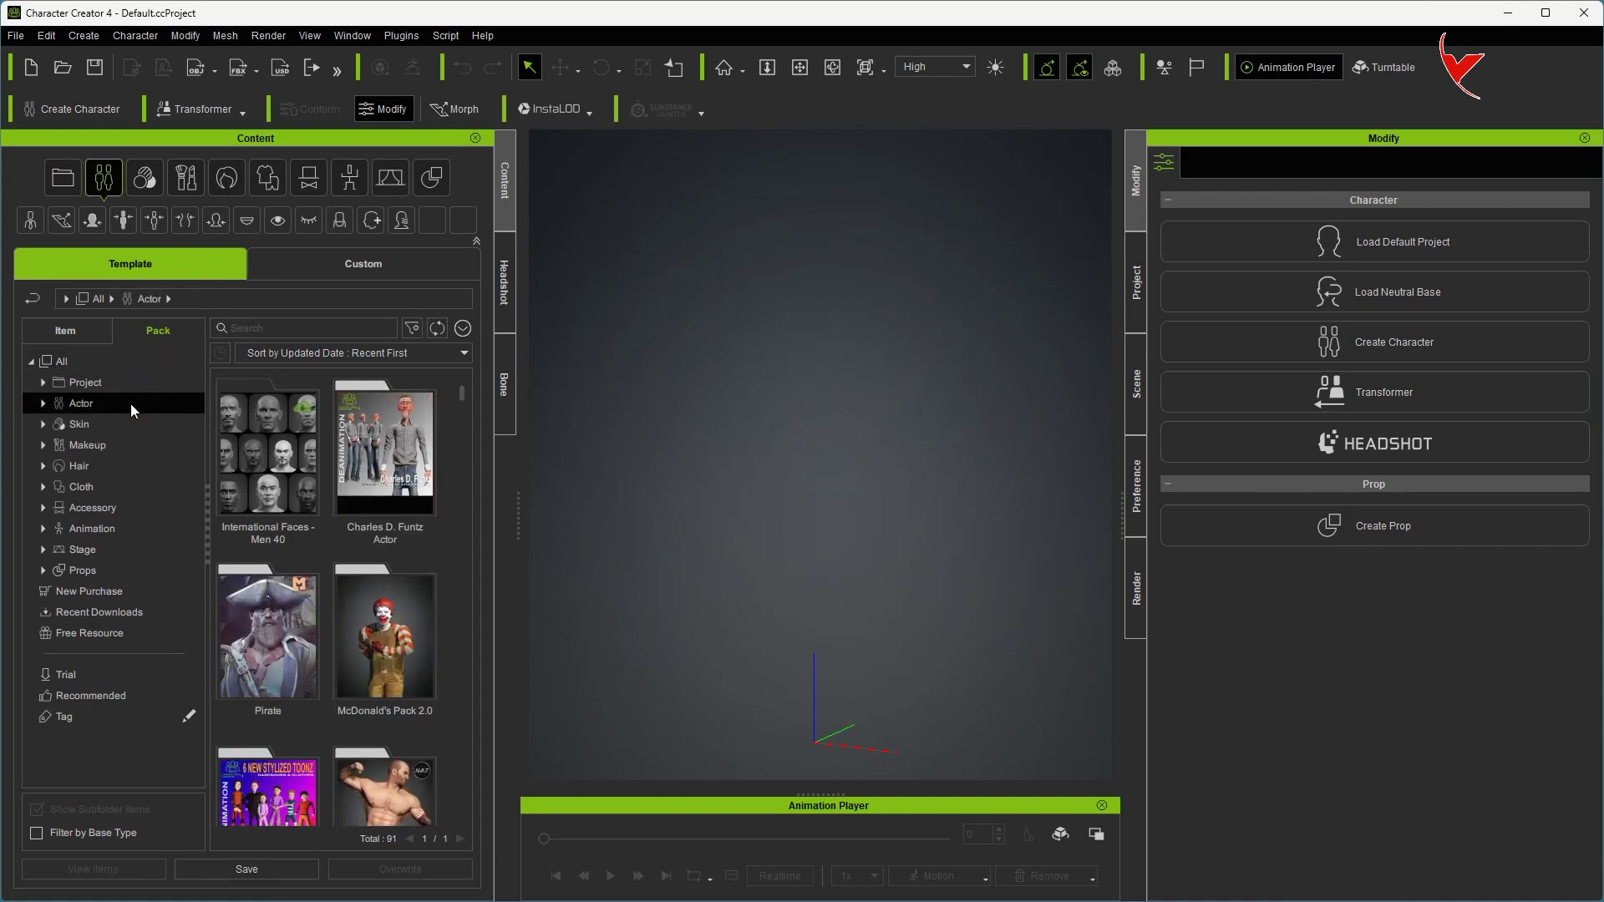
drag(463, 394, 455, 445)
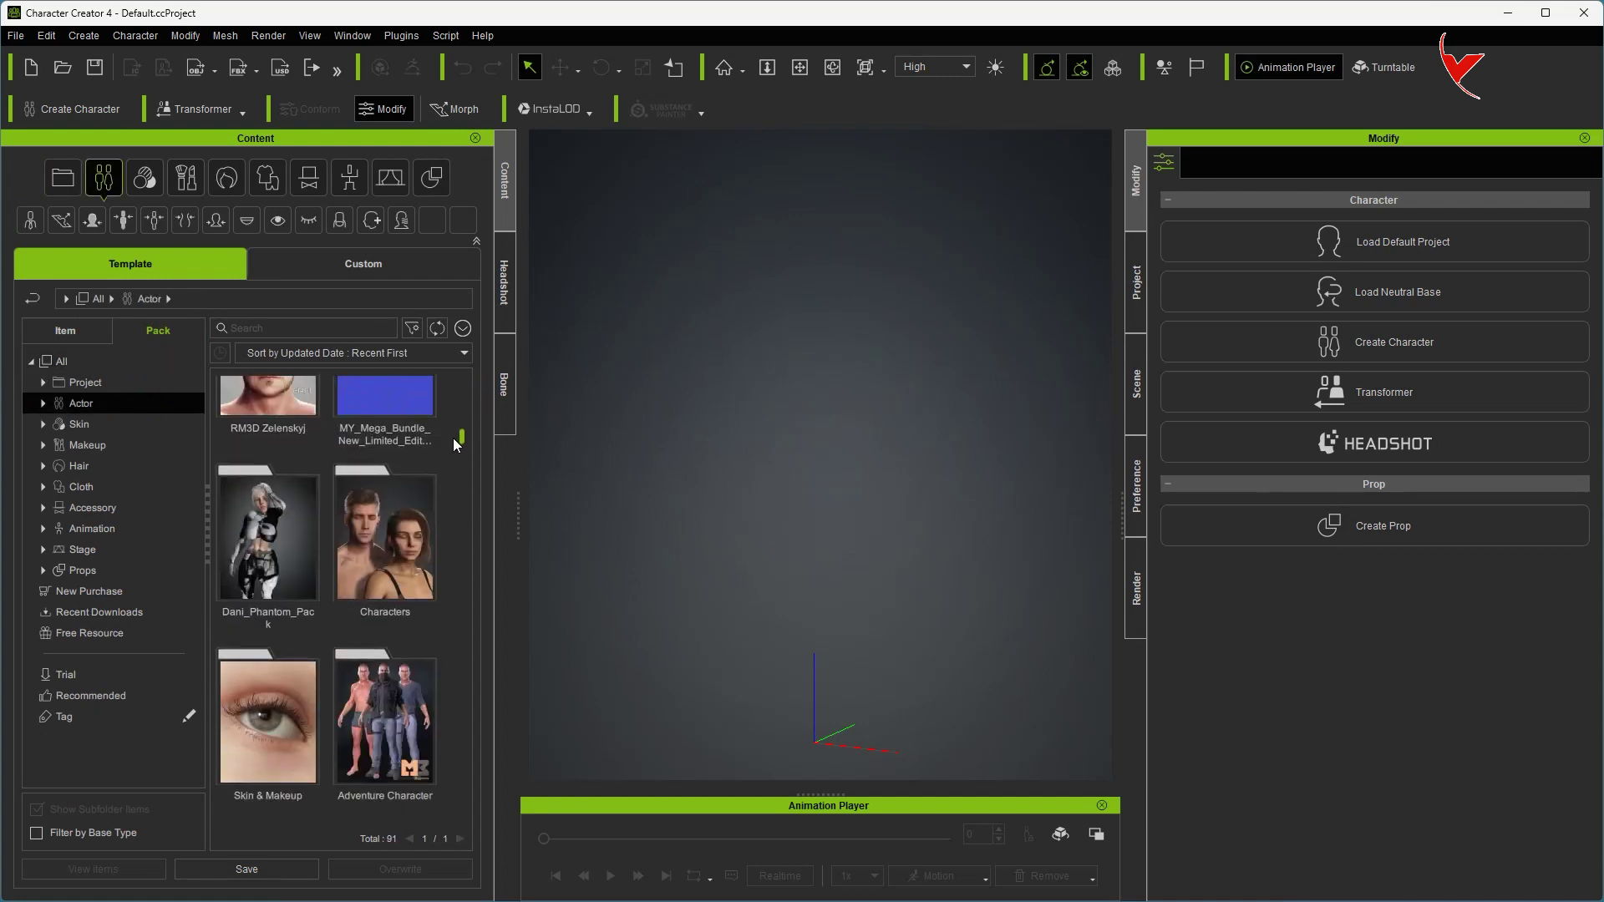
double_click(399, 524)
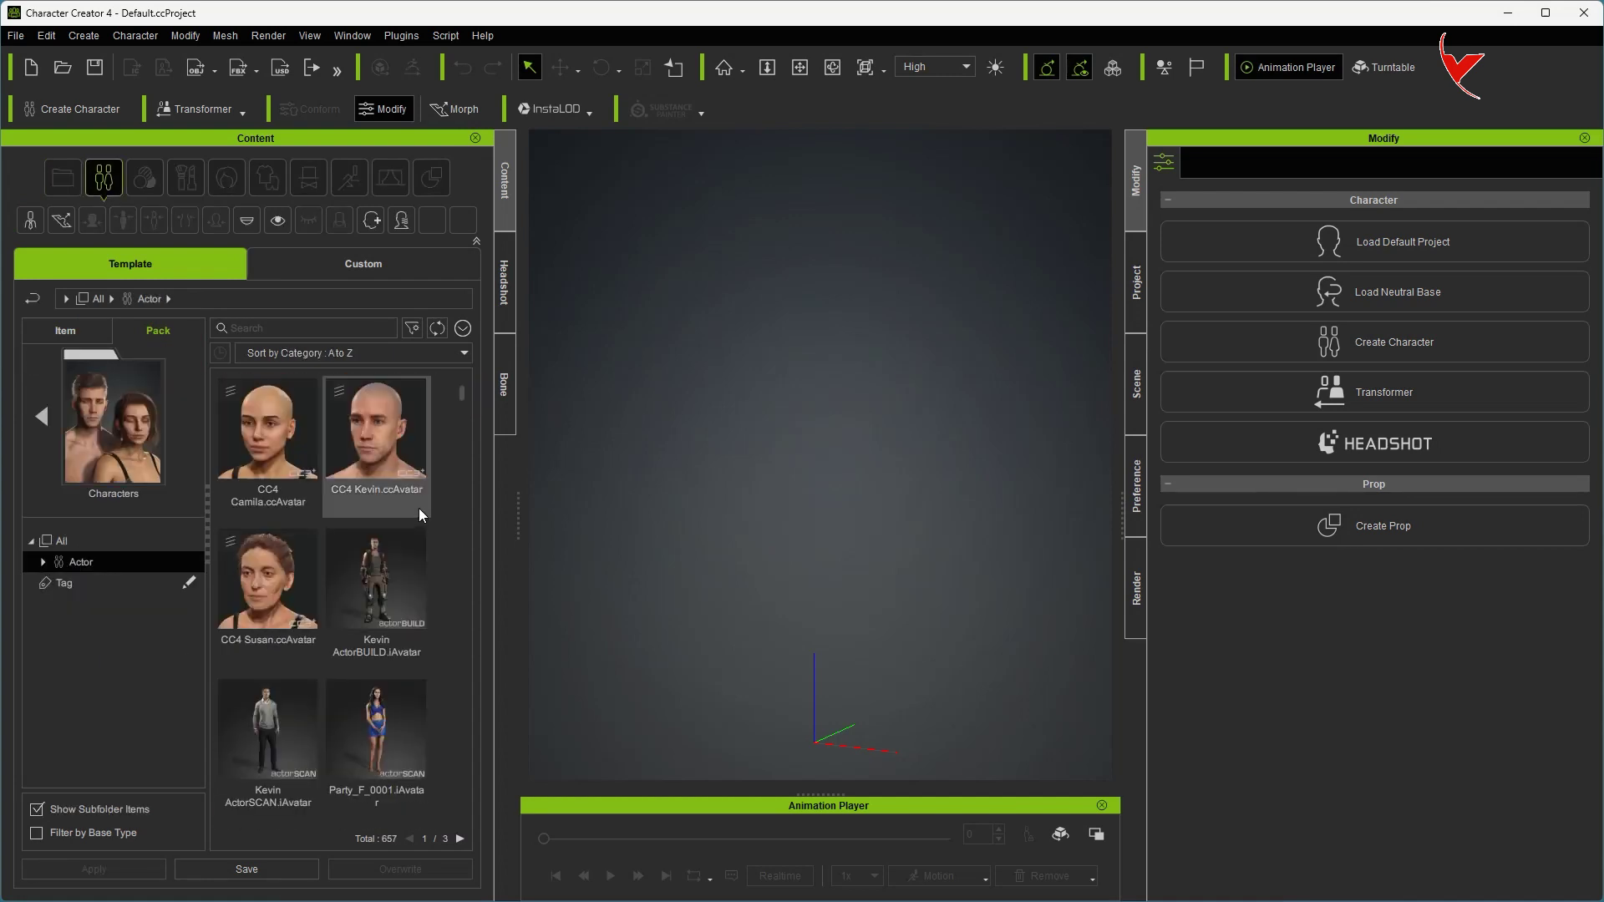
double_click(291, 438)
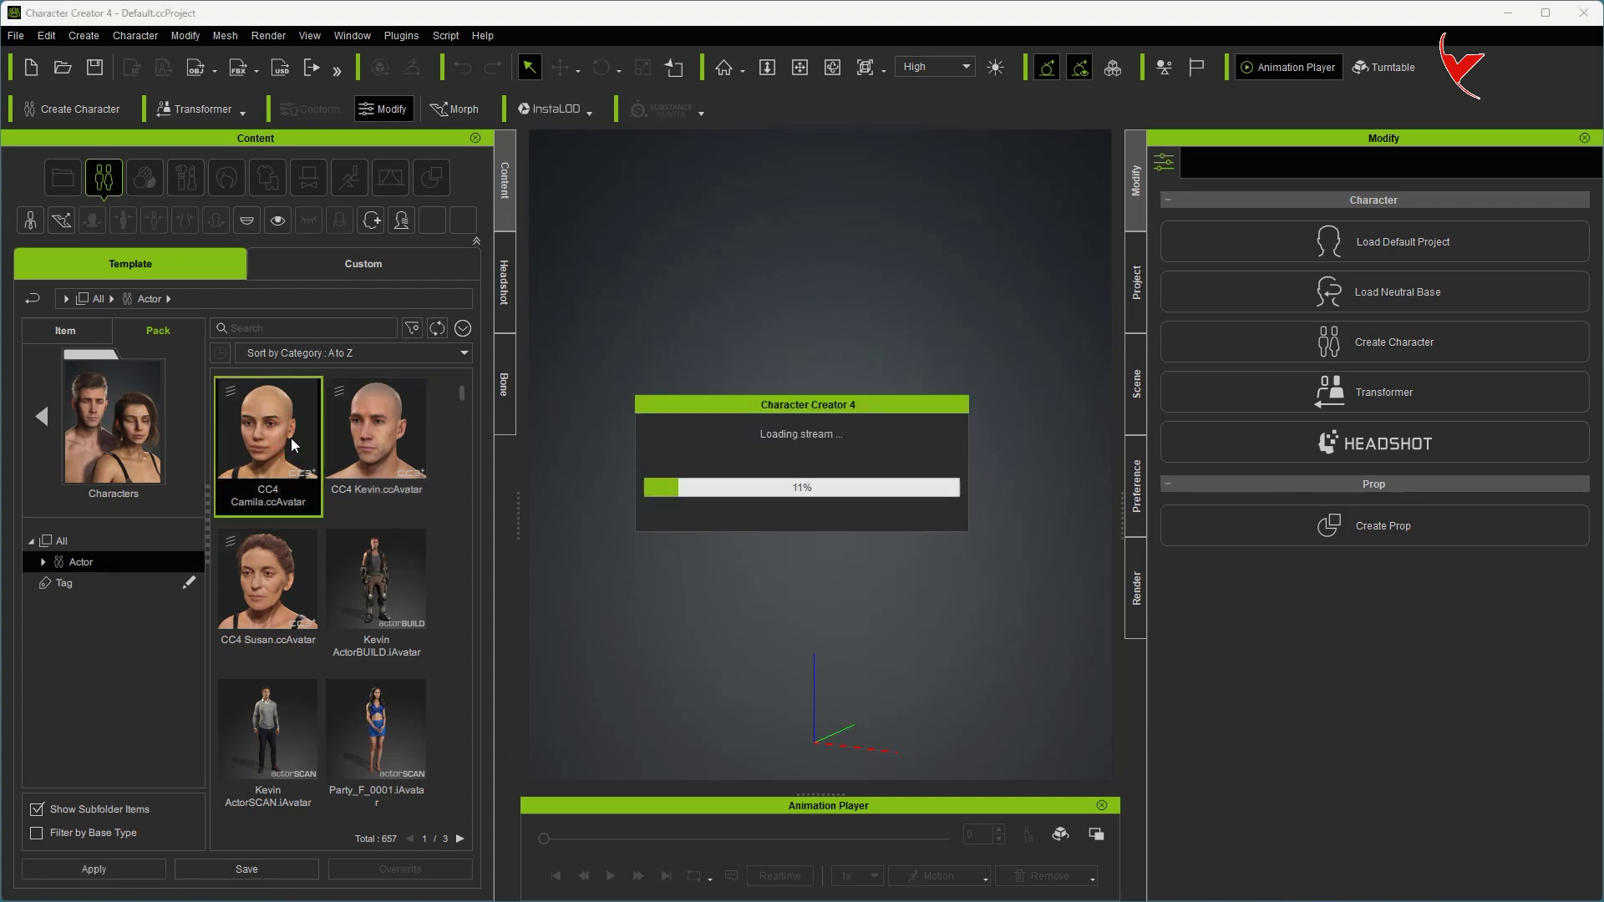
Export the head with target Mesh to MetaHuman and Medium baked texture size, saving the FBX as CC4_Head in the UE folder
click(15, 35)
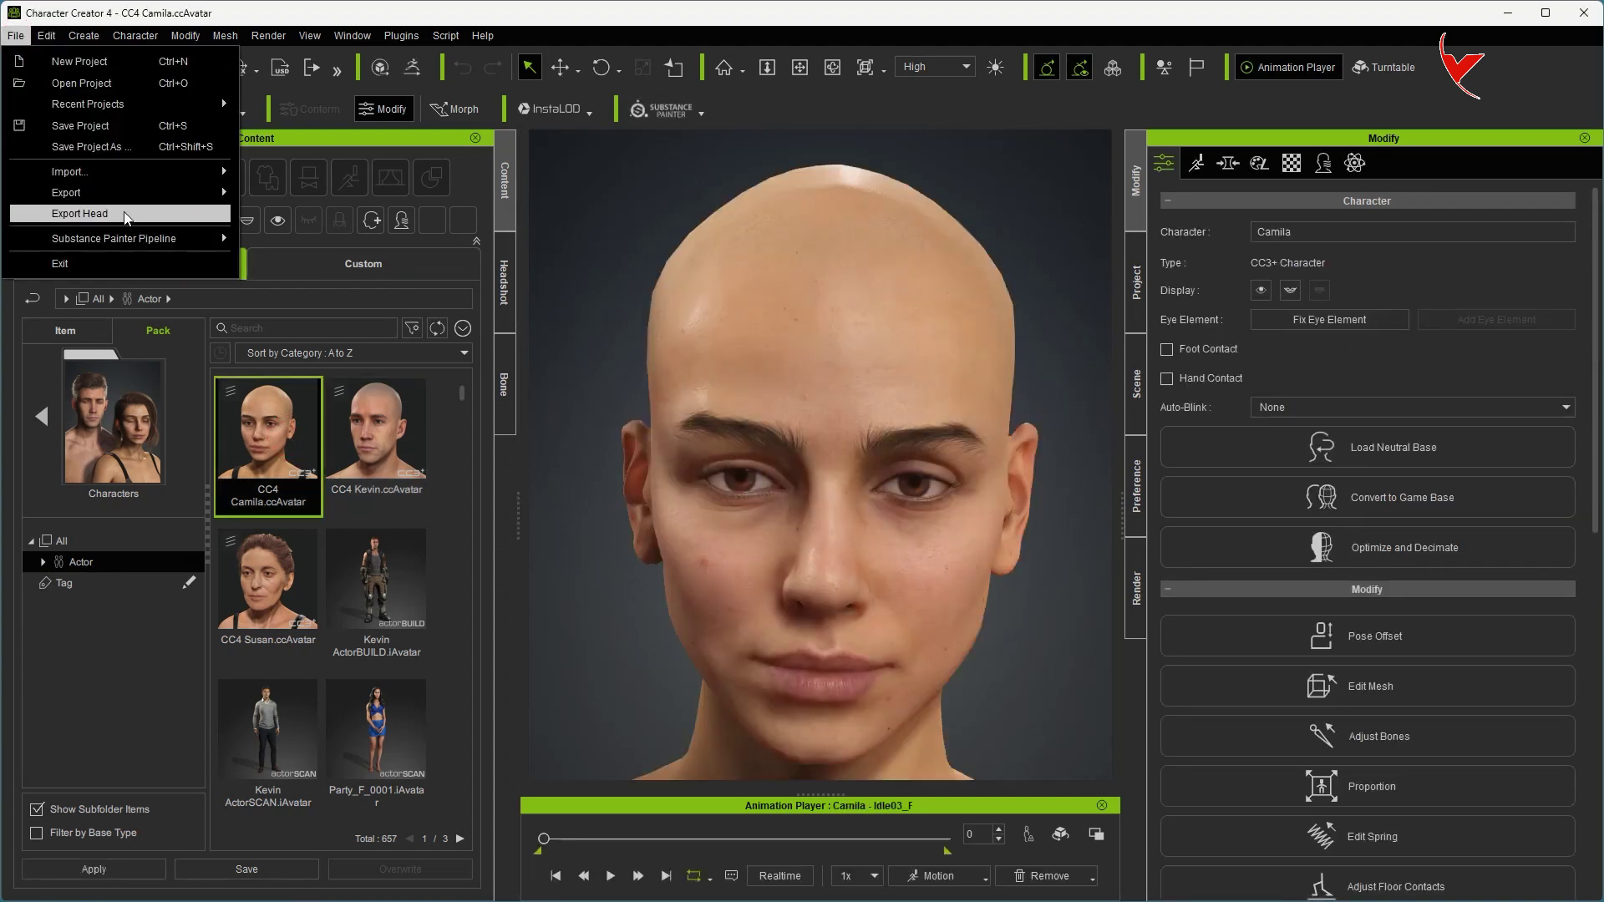
click(80, 213)
click(866, 255)
click(871, 284)
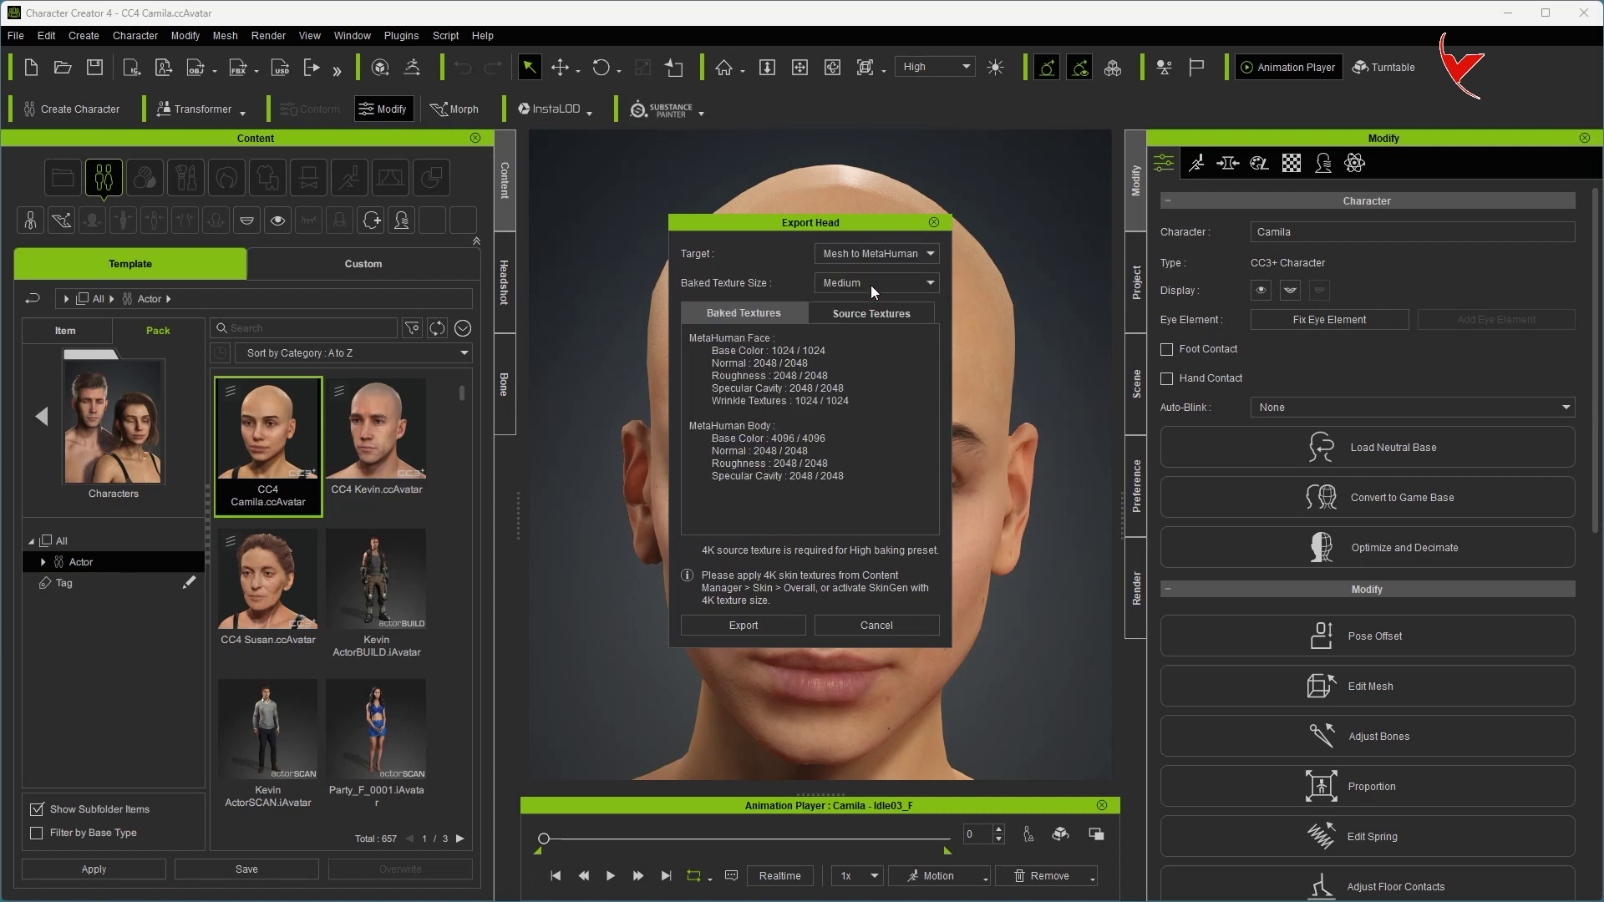
click(752, 622)
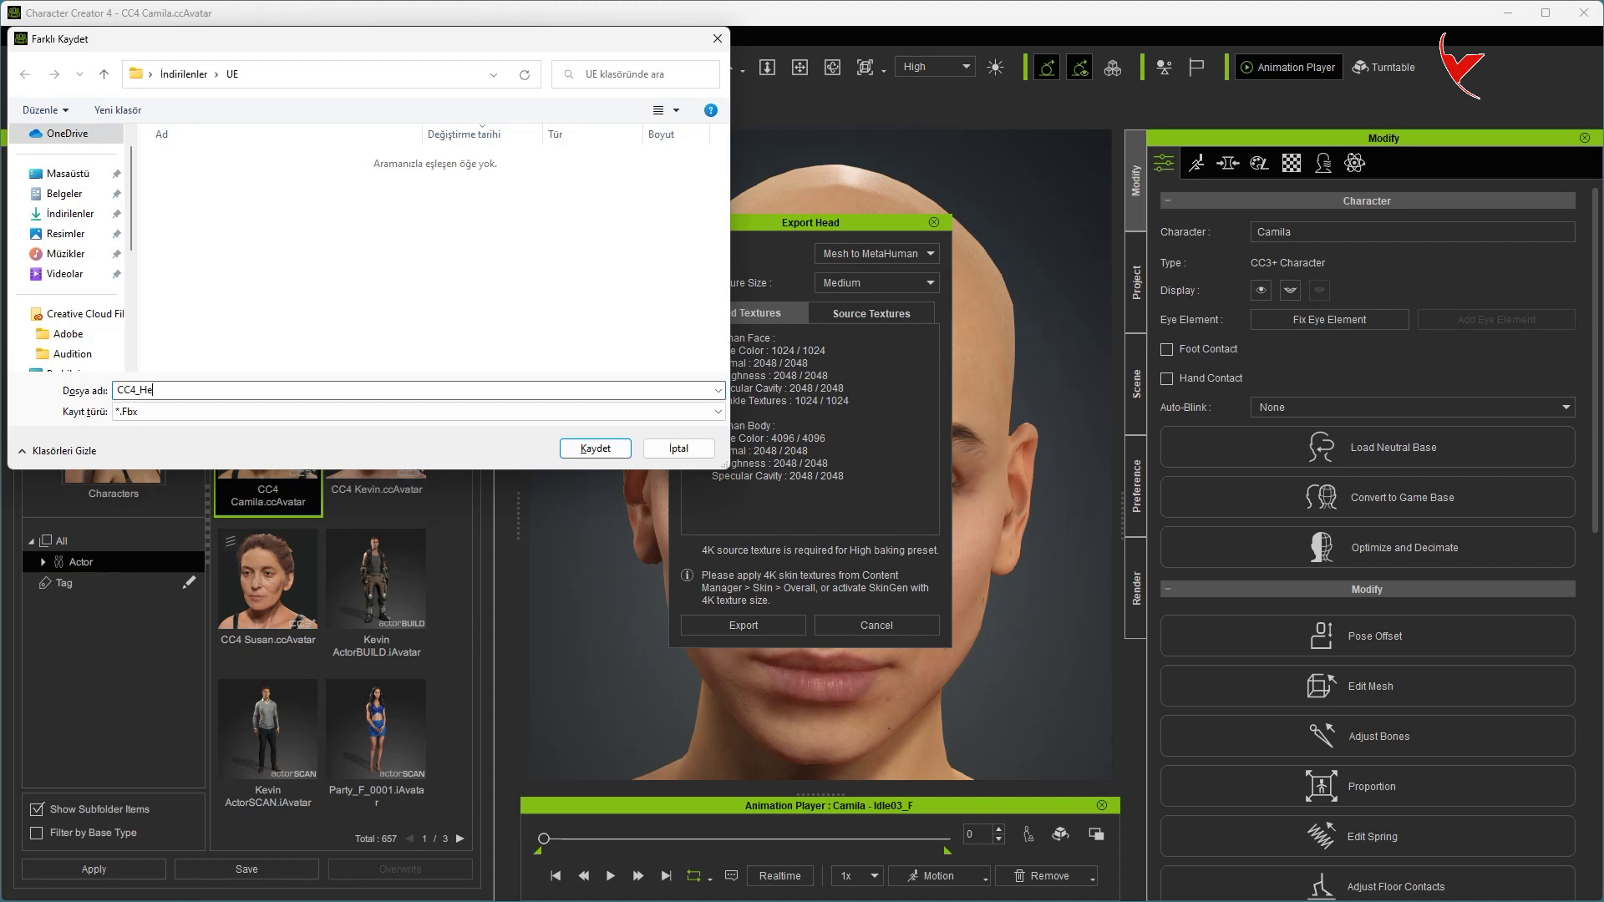
text(CC4_Head)
click(595, 448)
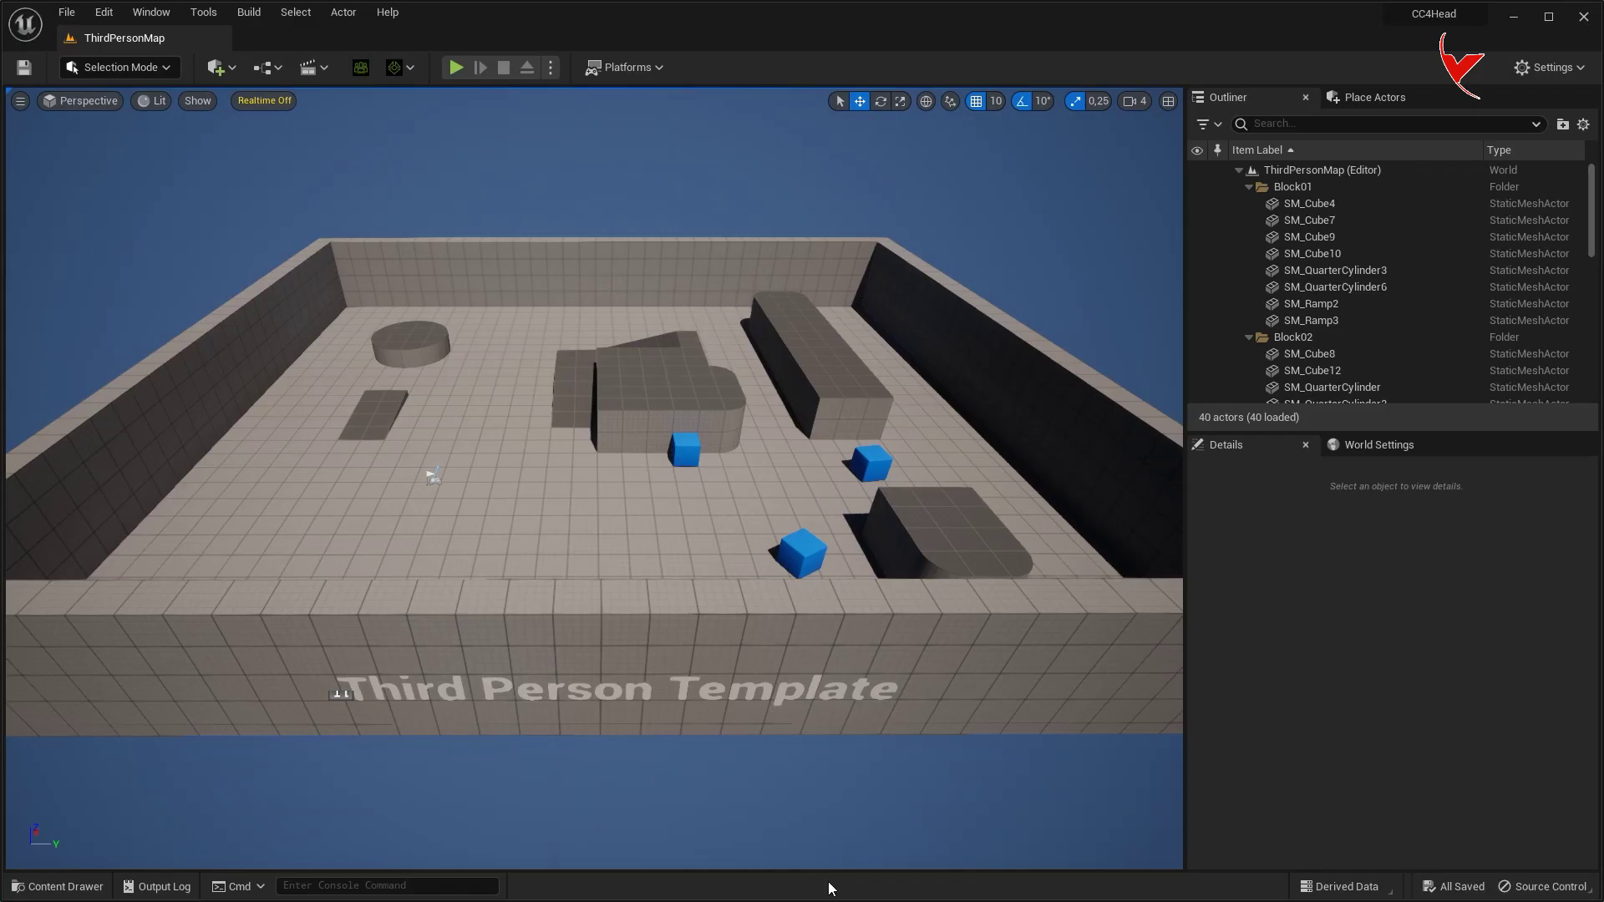
Switch to the CC4Head project in Unreal Editor and create a folder named CC4_Head under Content
key(ctrl+space)
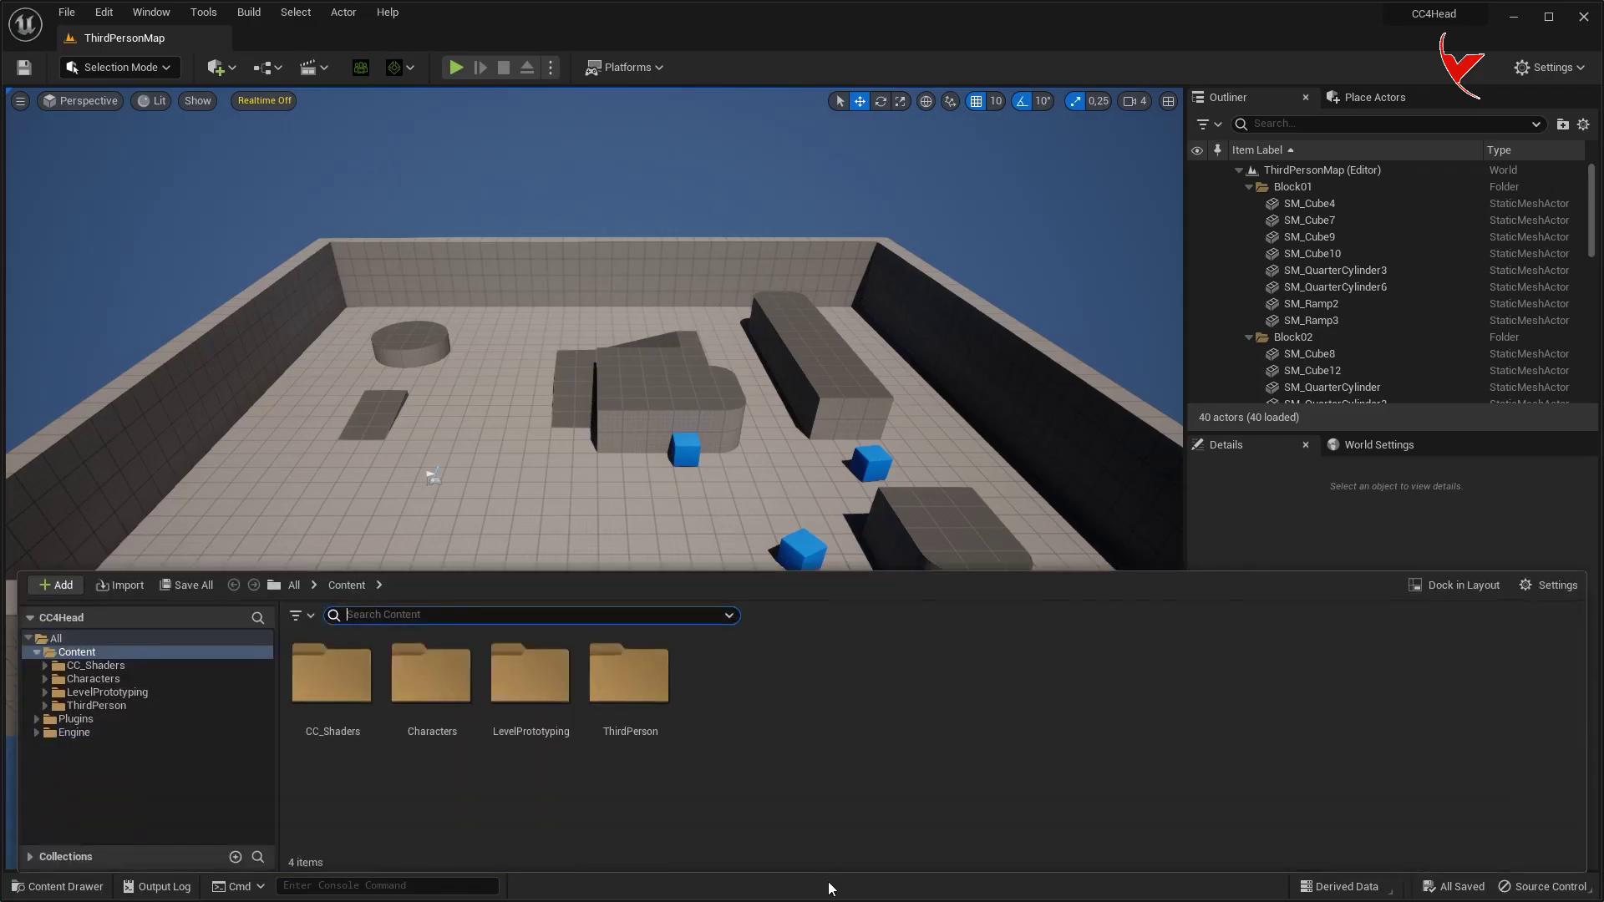
right_click(790, 774)
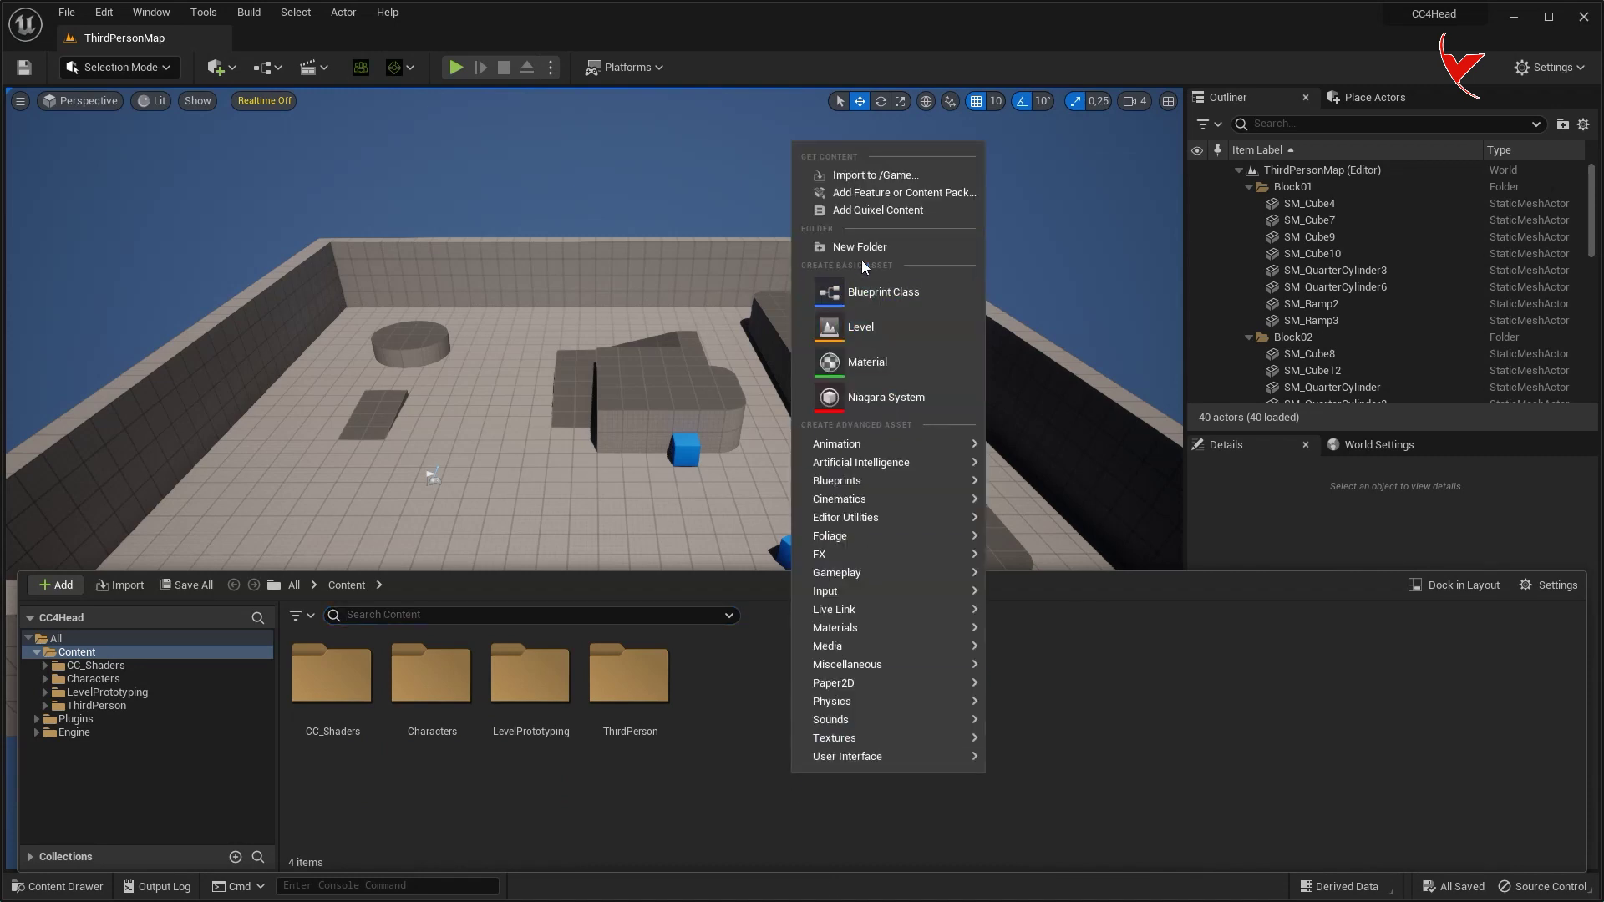
click(860, 255)
text(CC4_H)
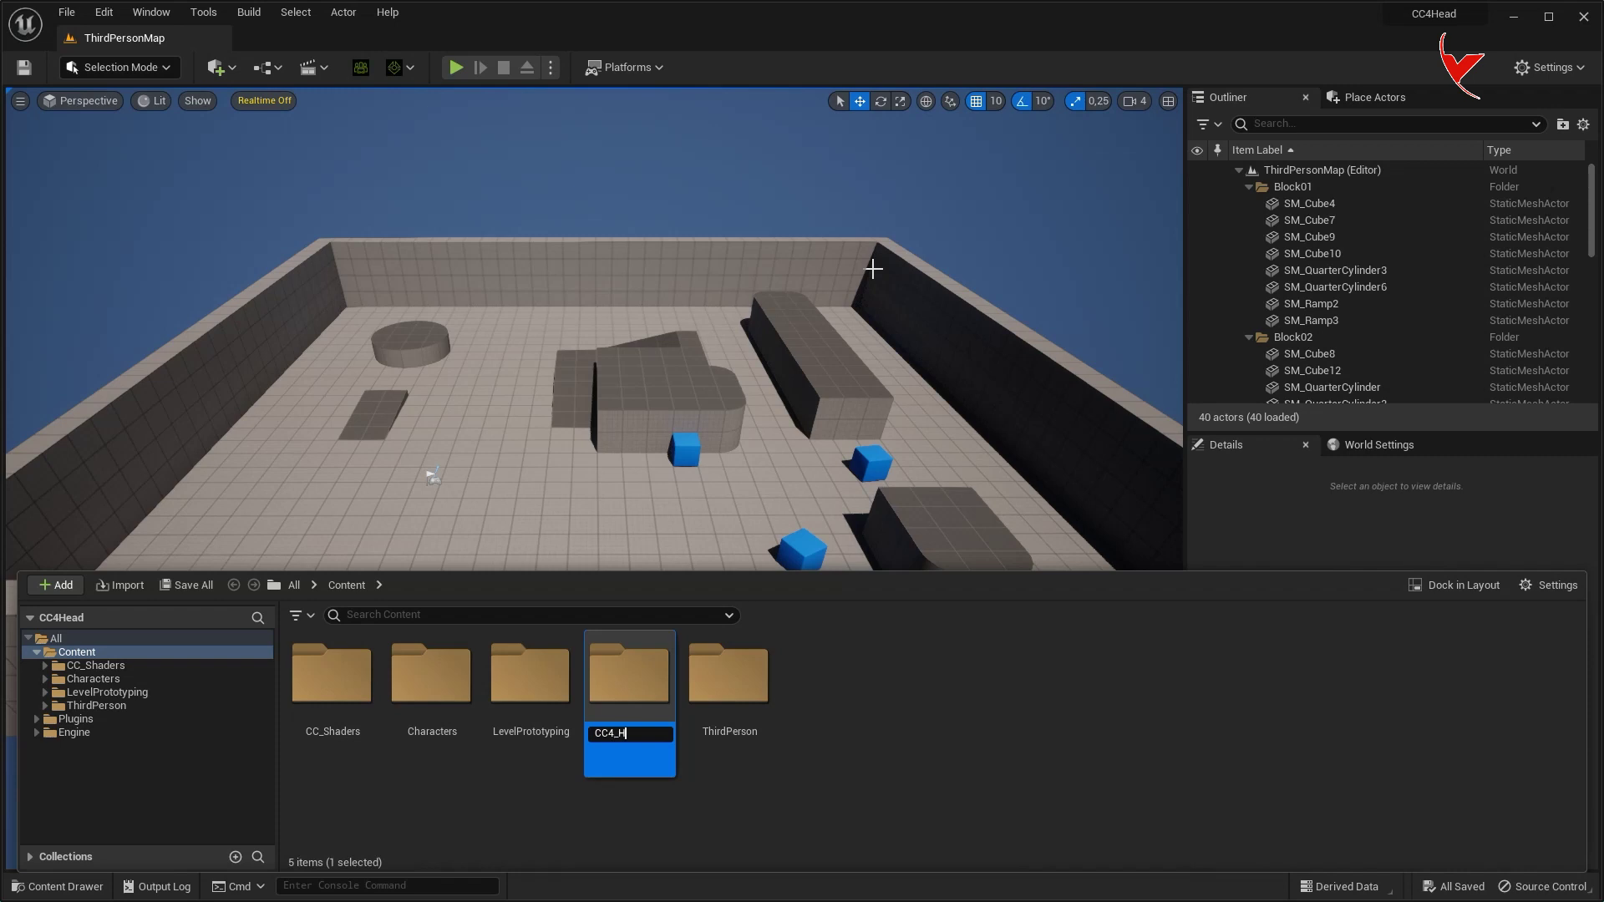
key(Return)
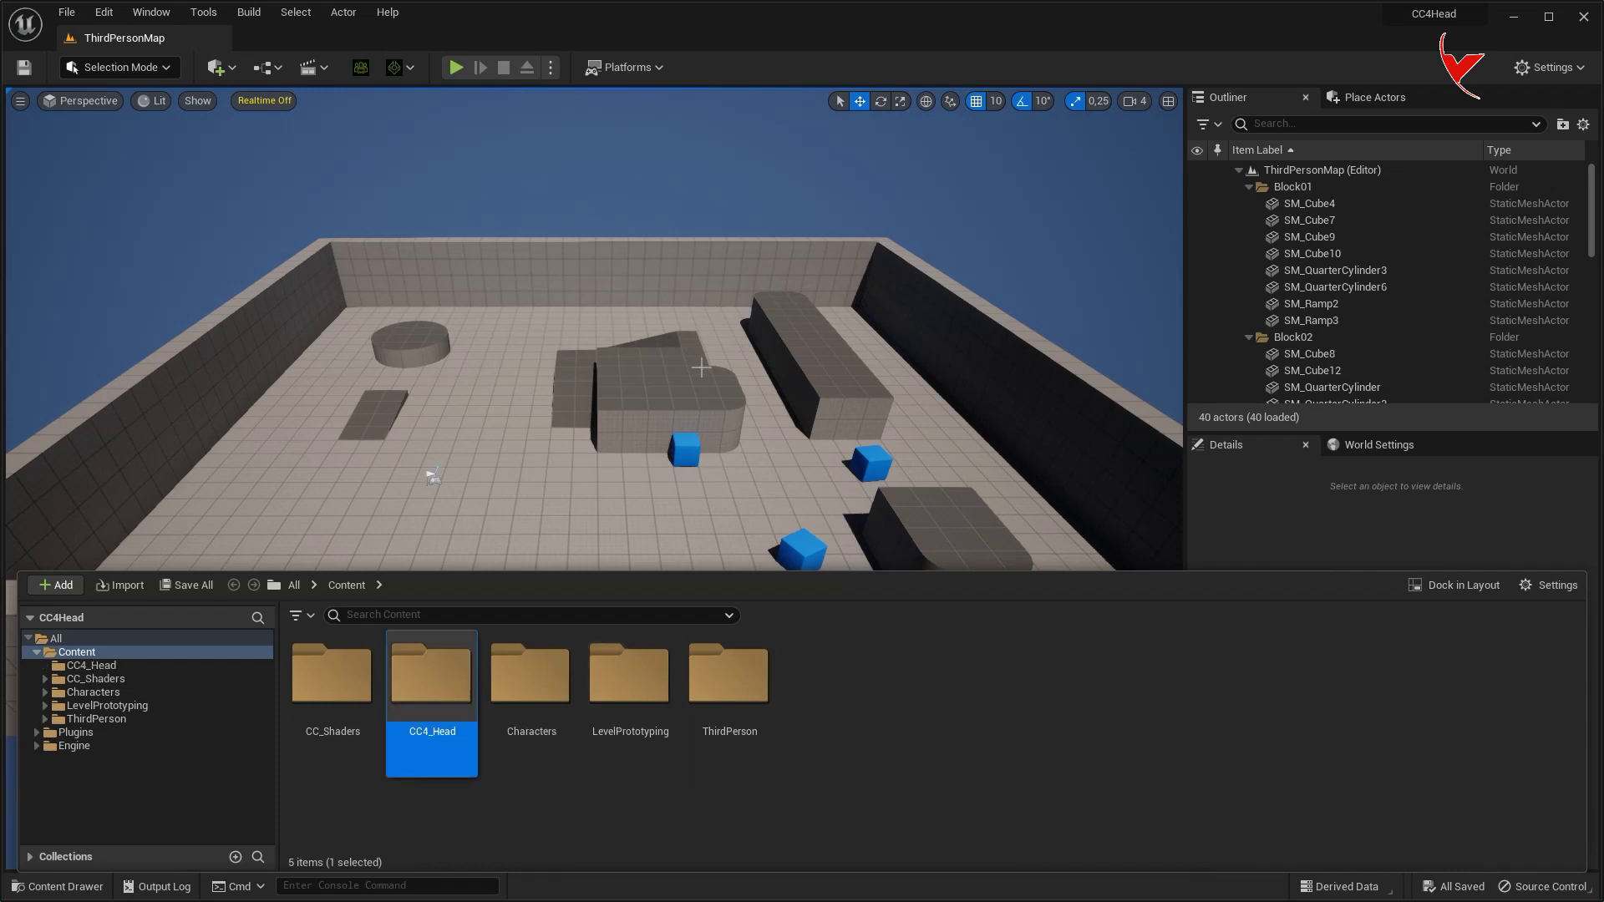
Open the CC4_Head folder and import the exported CC4_Head FBX into it with all its assets
double_click(441, 681)
drag(1600, 518, 687, 701)
click(796, 759)
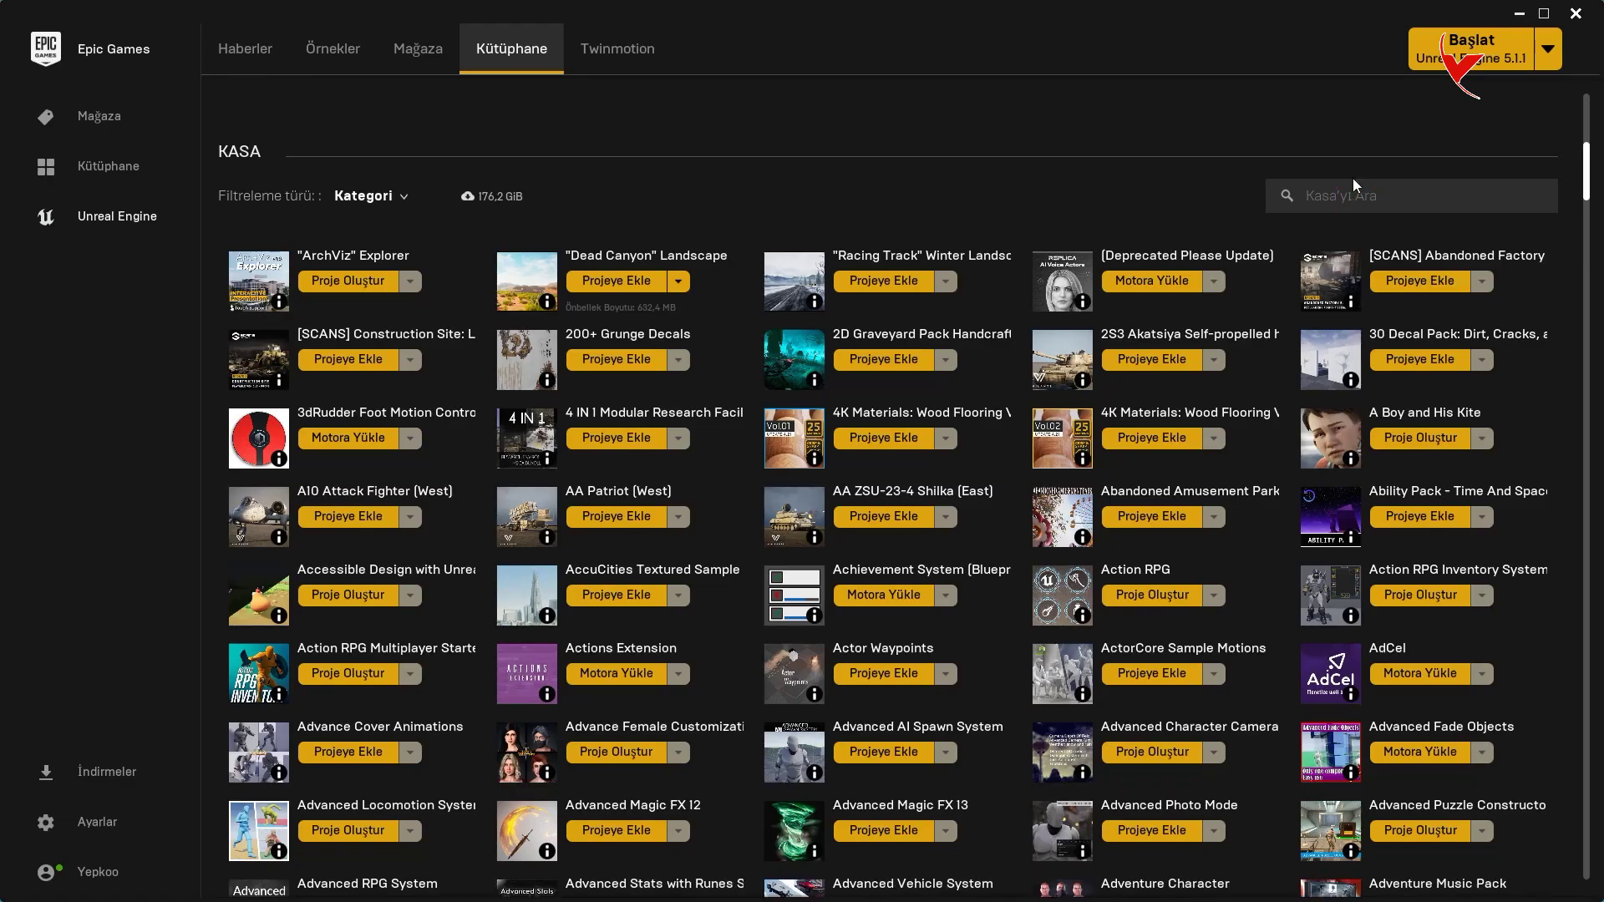
Switch to the Epic Games Launcher, search the vault for "metah" and install MetaHuman Plugin to the engine
text(metah)
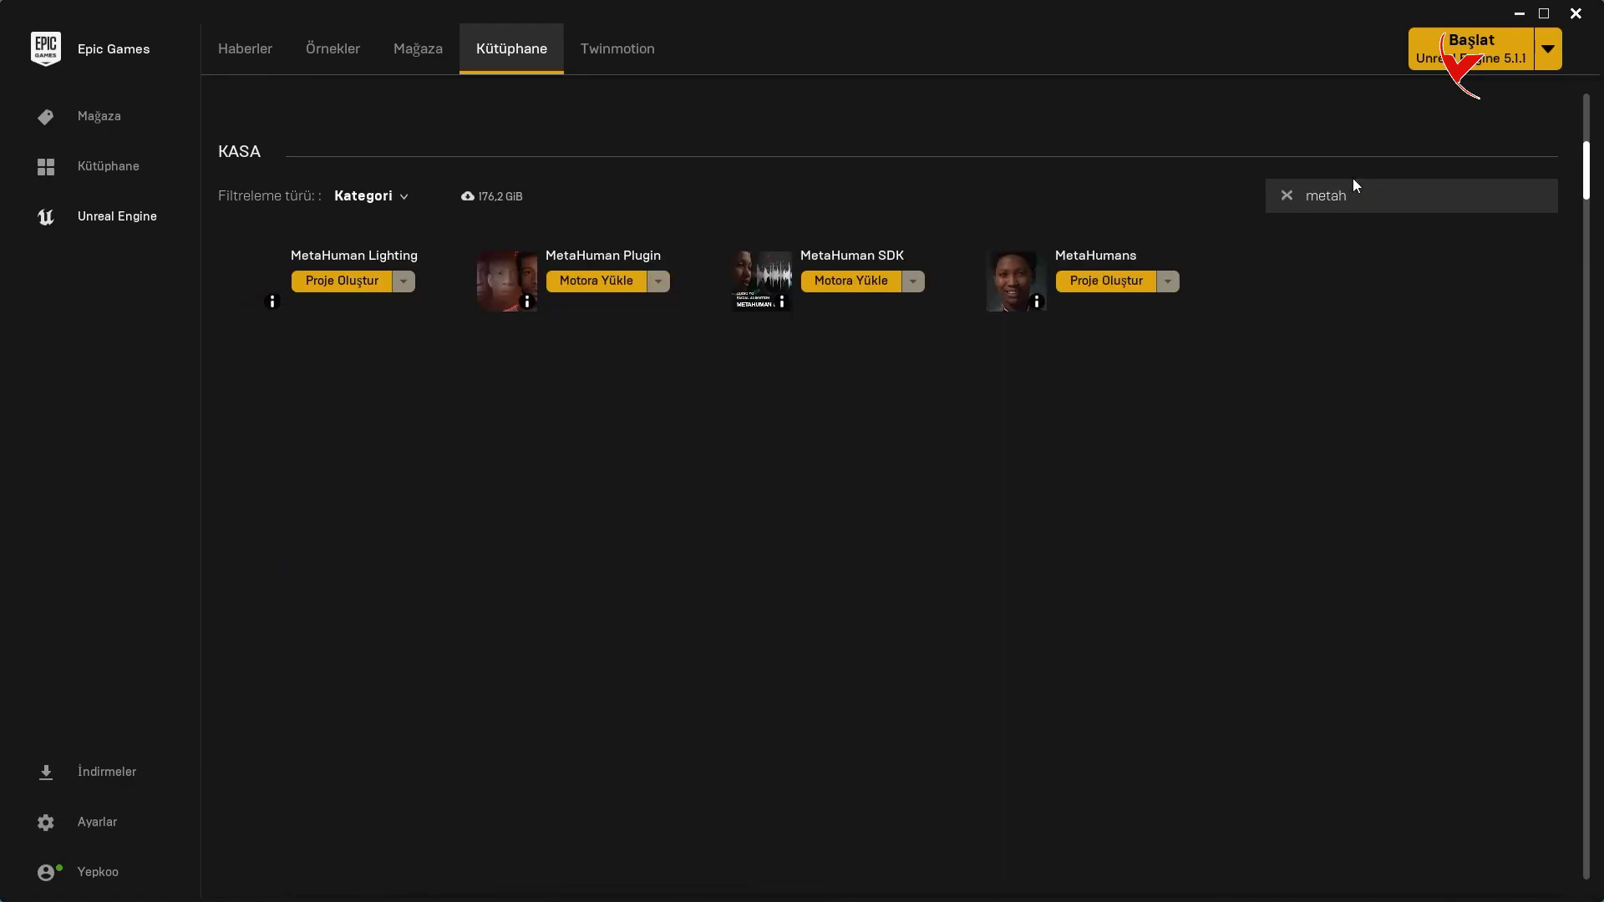
click(596, 281)
click(892, 505)
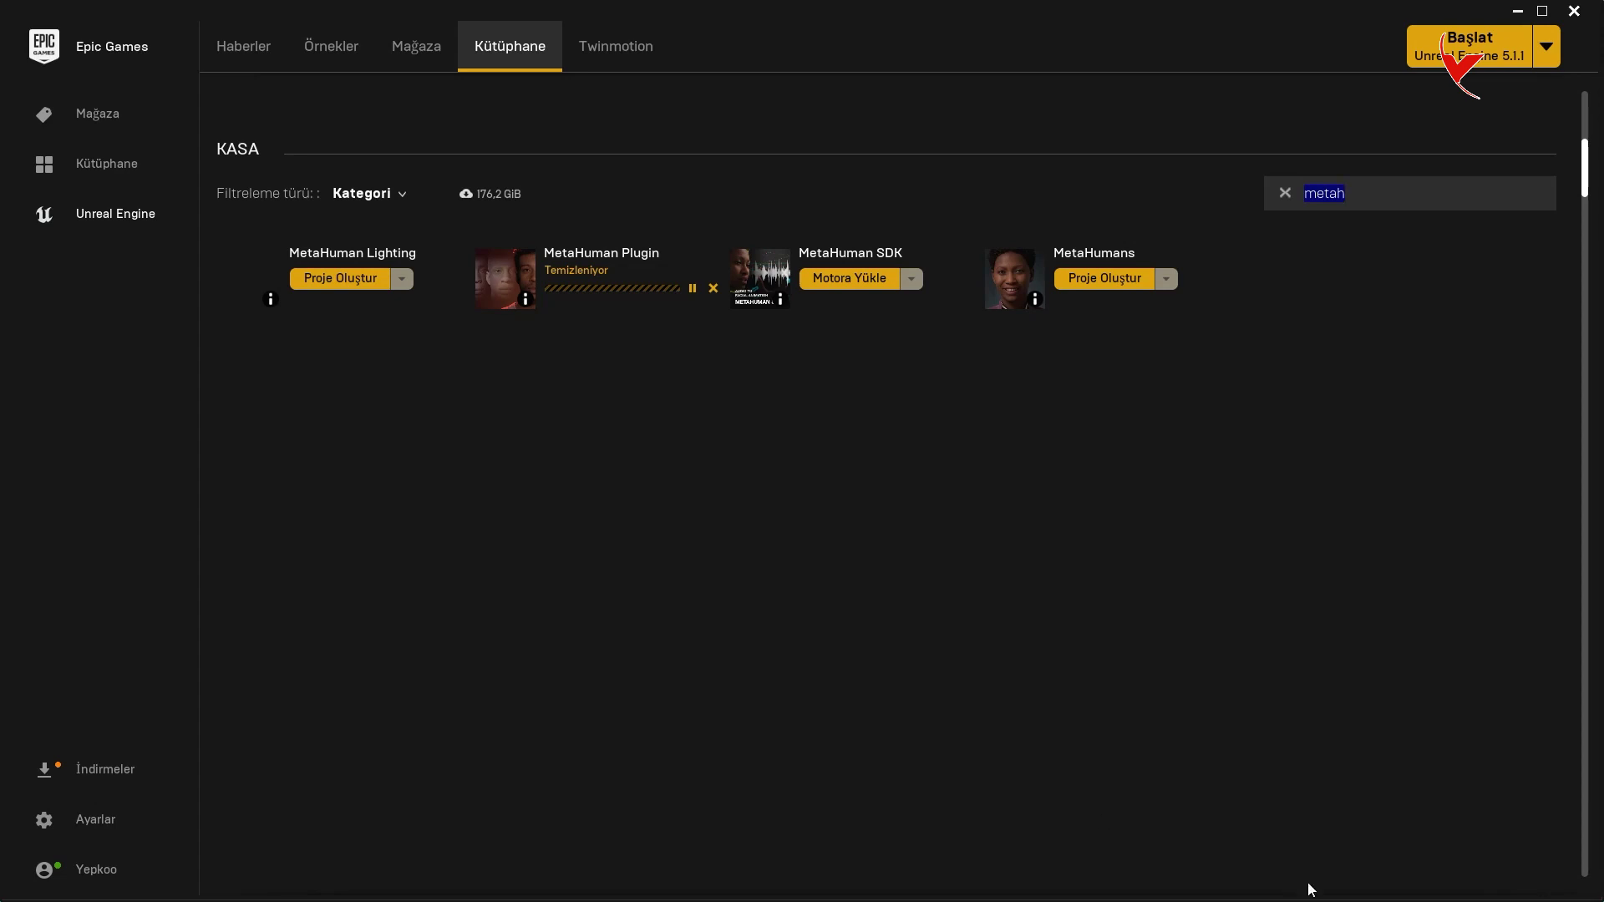
click(1516, 12)
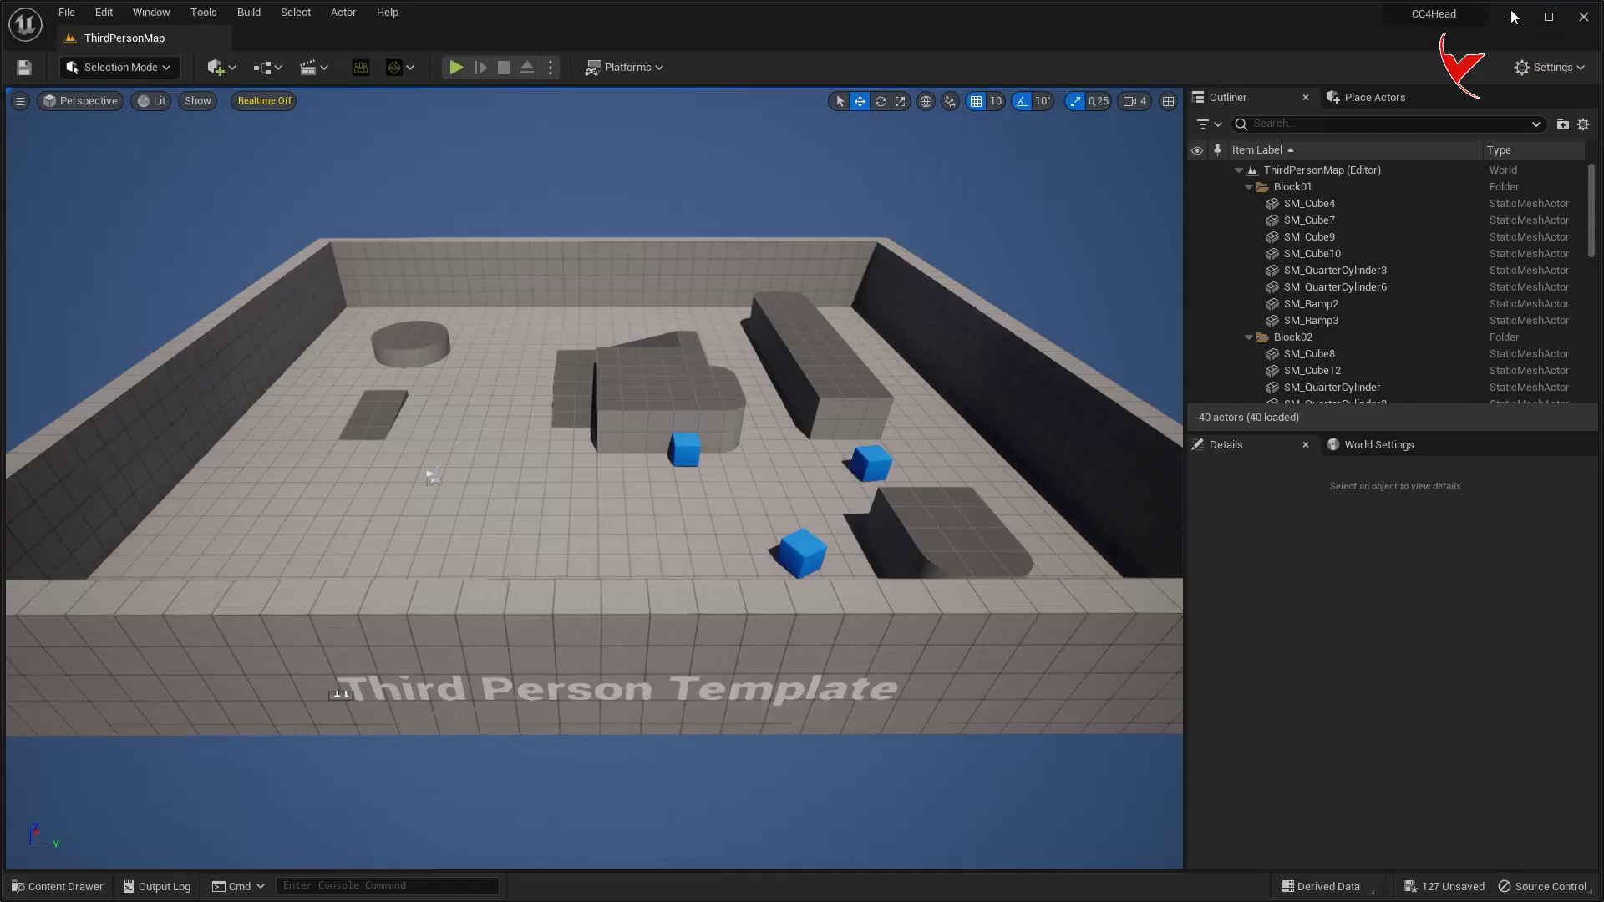
Return to Unreal Editor and search the project's plugins for "metah"
click(104, 12)
click(132, 271)
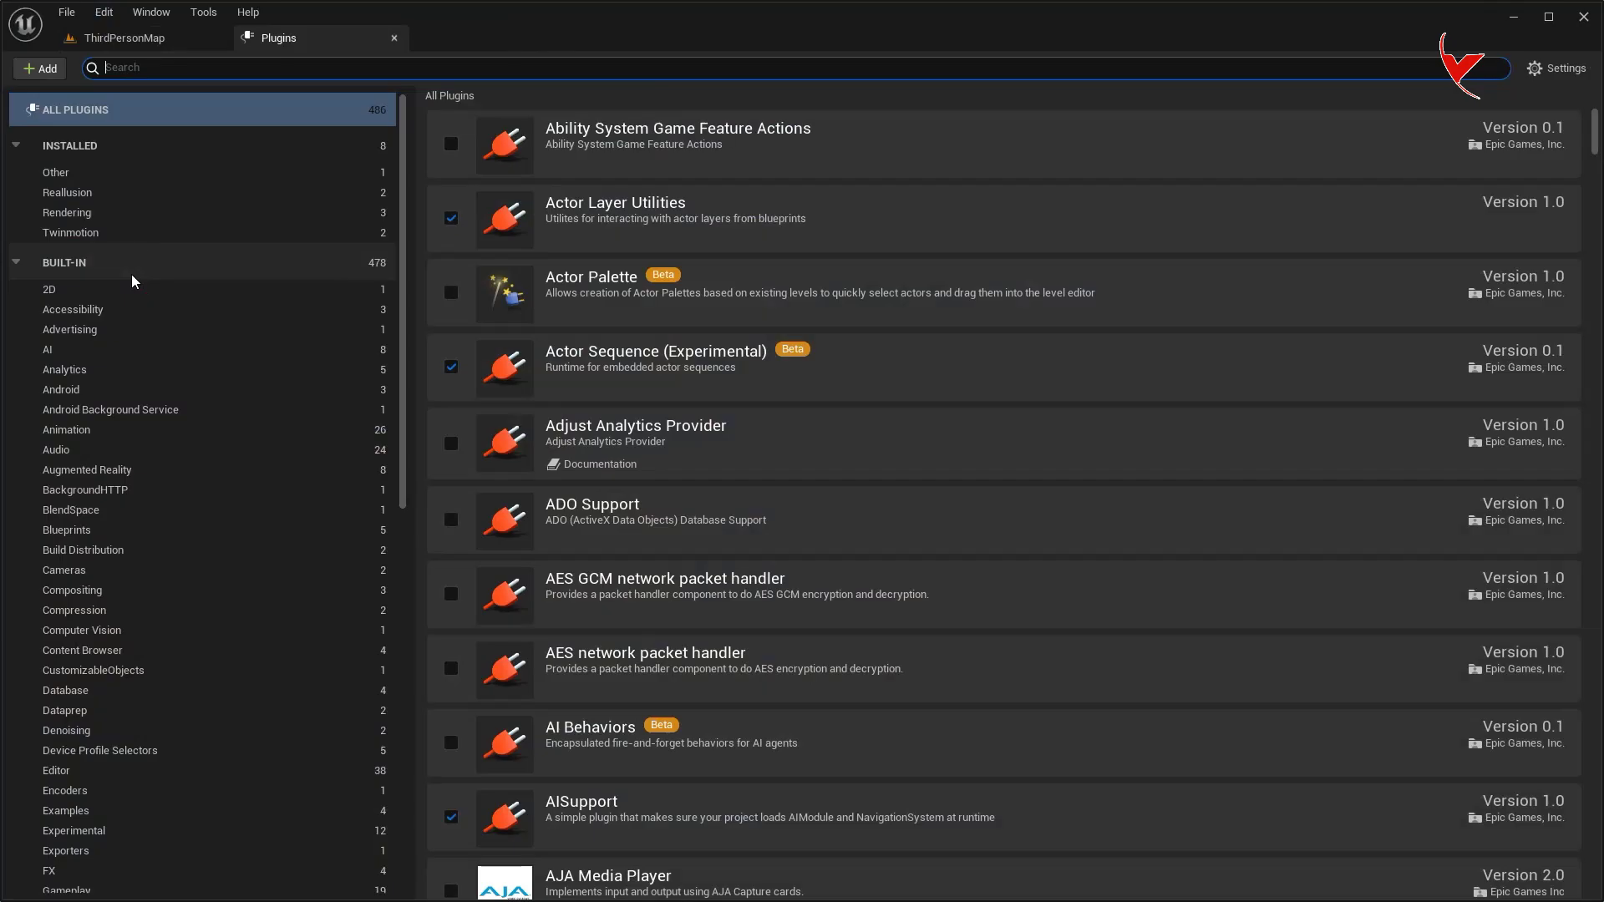
text(metah)
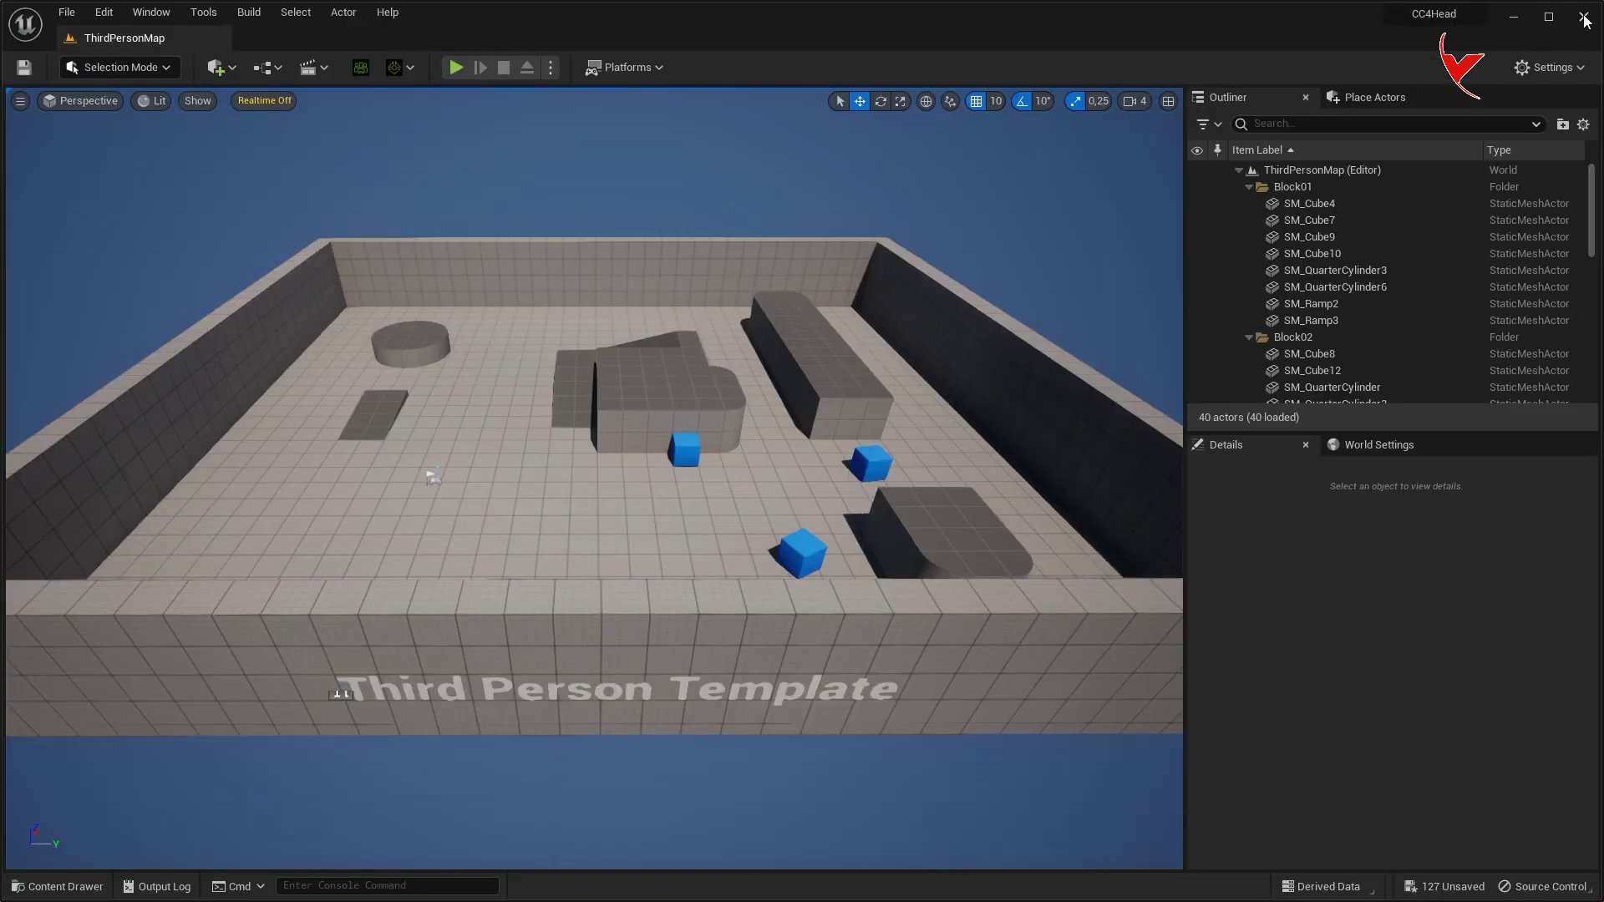
Close Unreal Editor and save all the selected unsaved content
click(1585, 18)
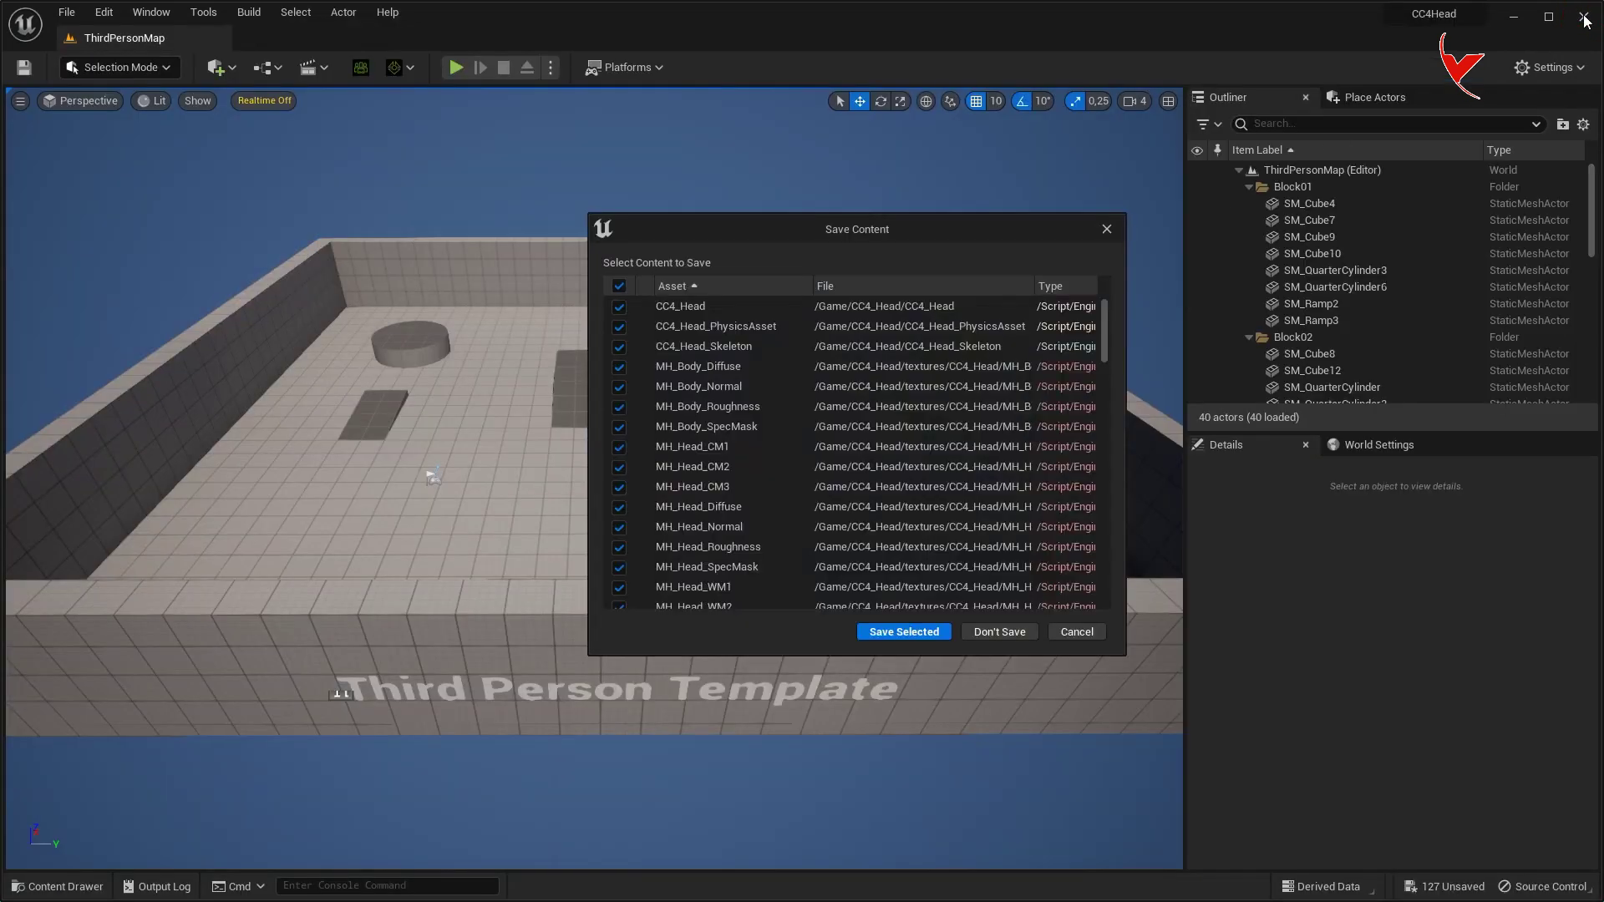
click(917, 630)
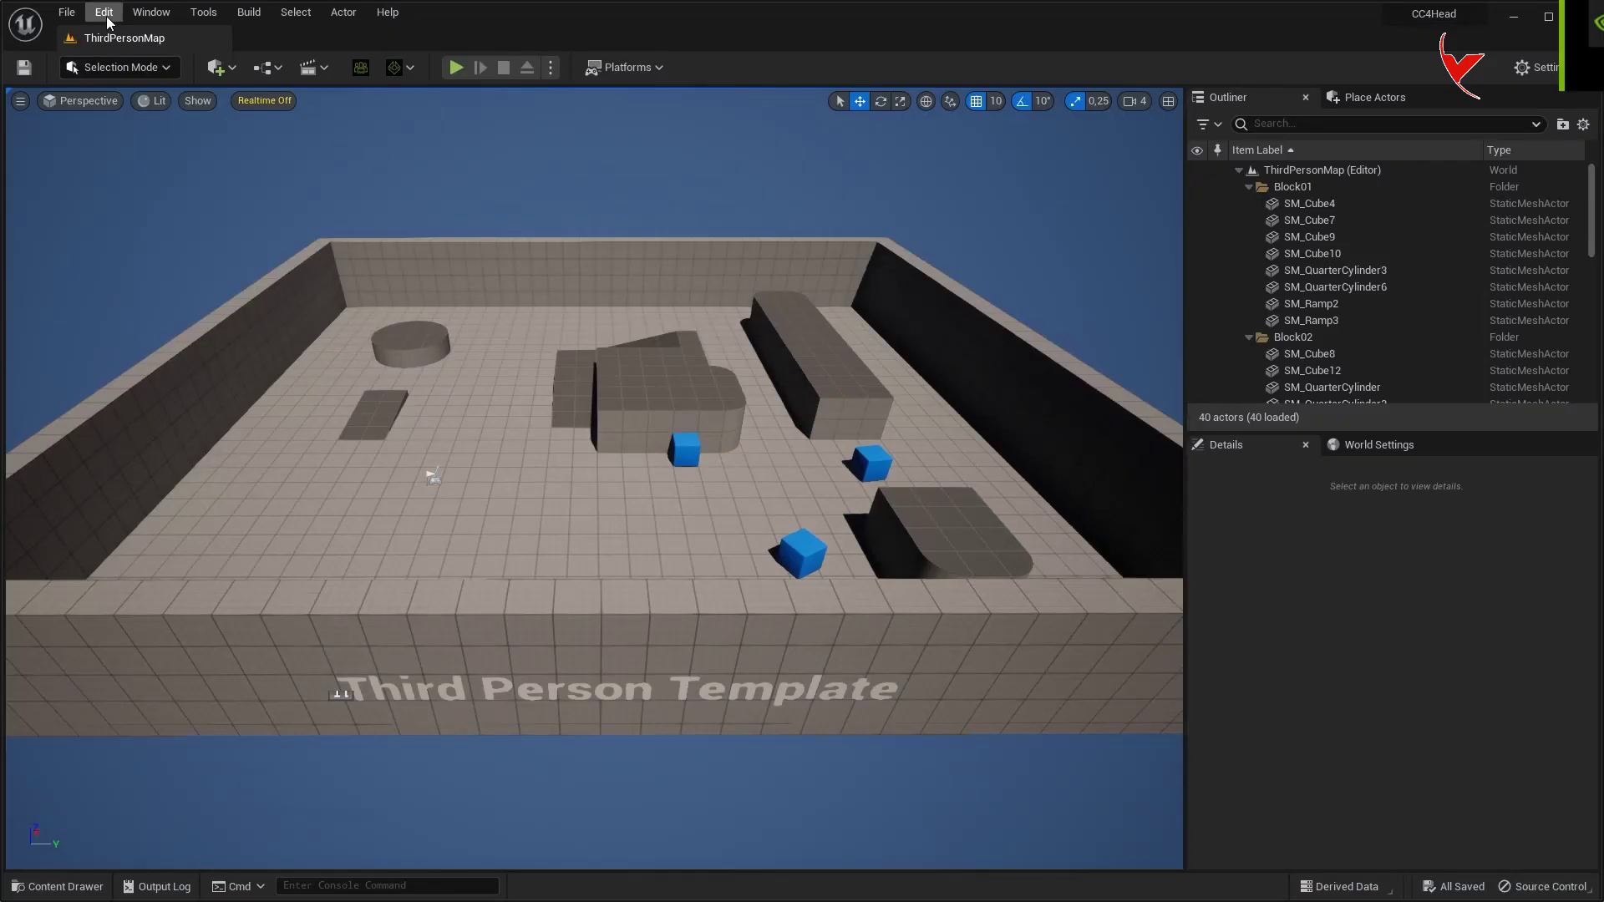
Find the experimental MetaHuman plugin with the search "meta" in the reopened project, enable it and restart the editor
click(104, 12)
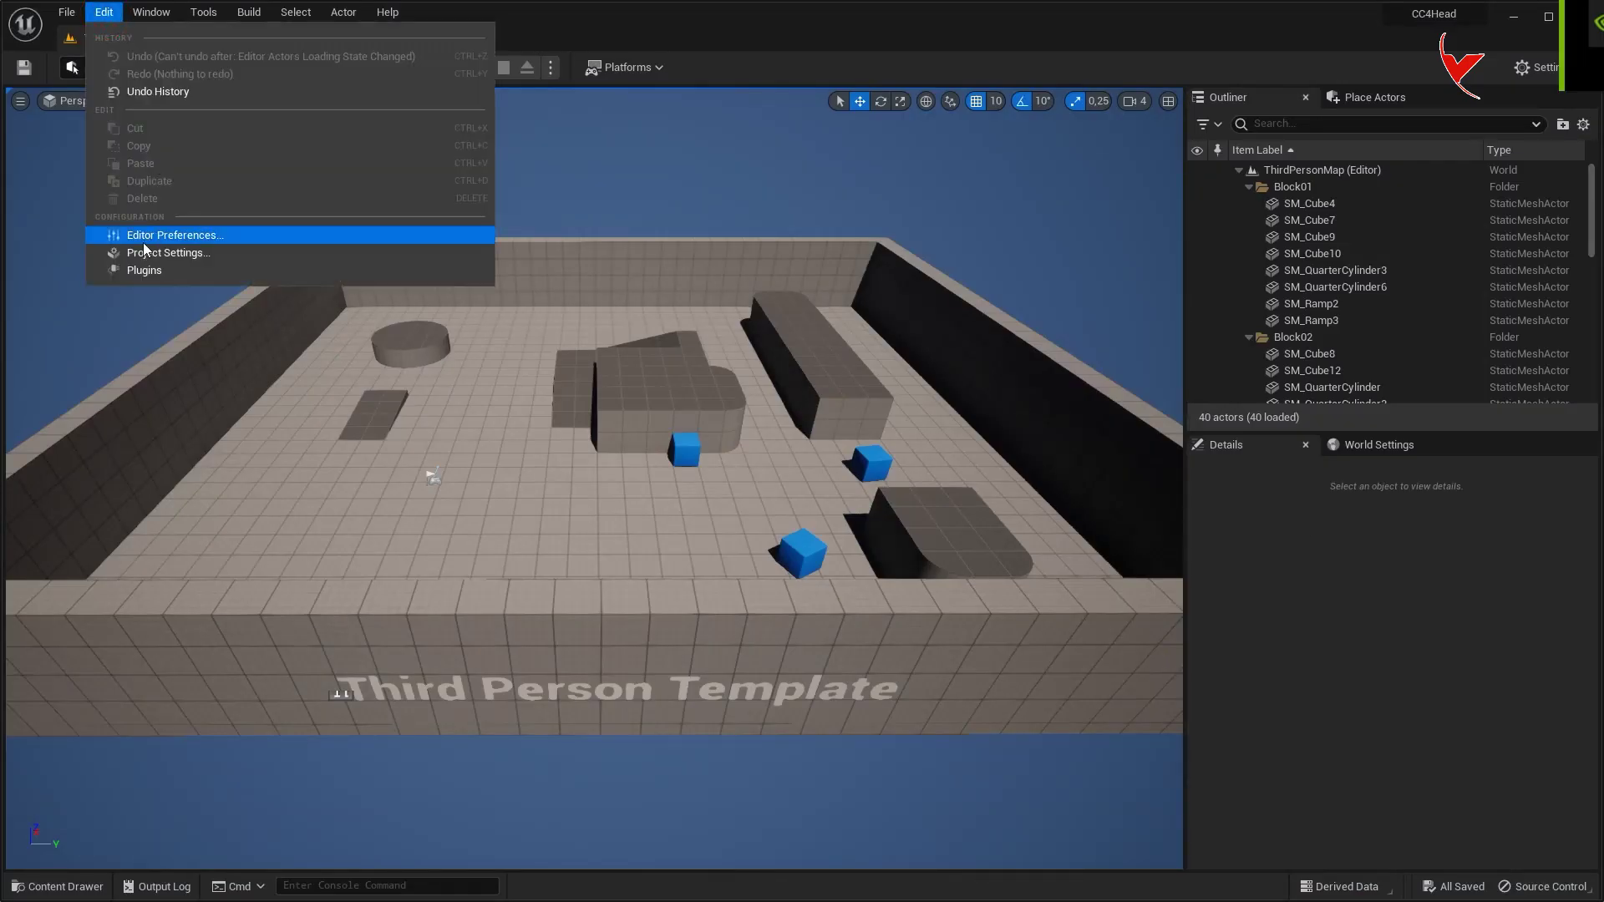
click(144, 270)
click(279, 68)
text(meta)
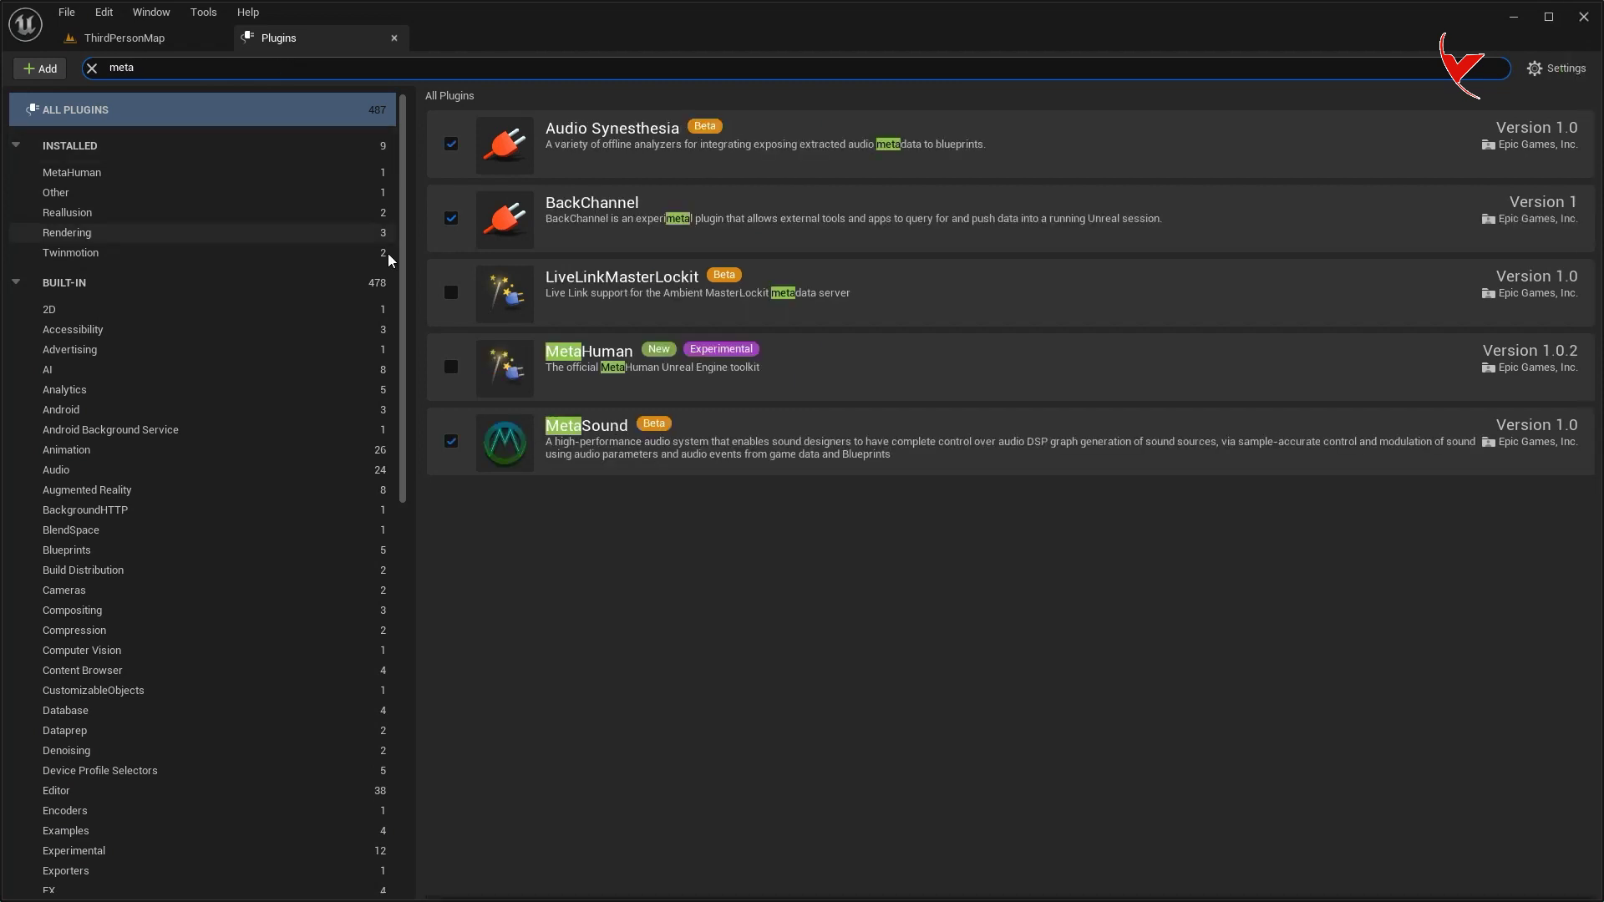
click(452, 368)
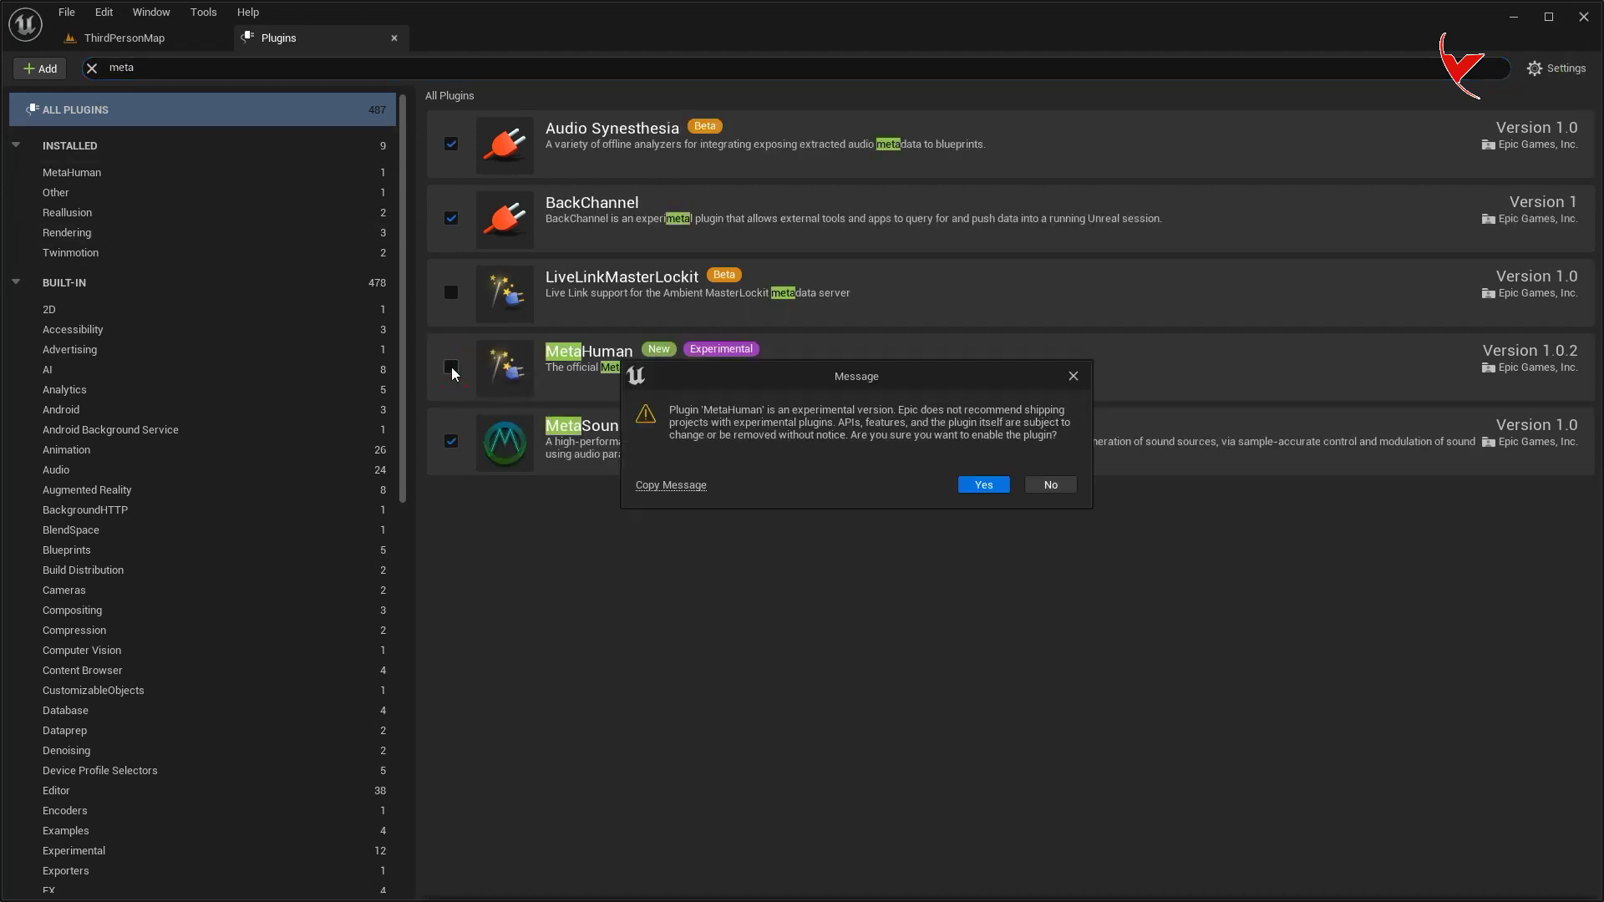
click(983, 484)
click(1535, 862)
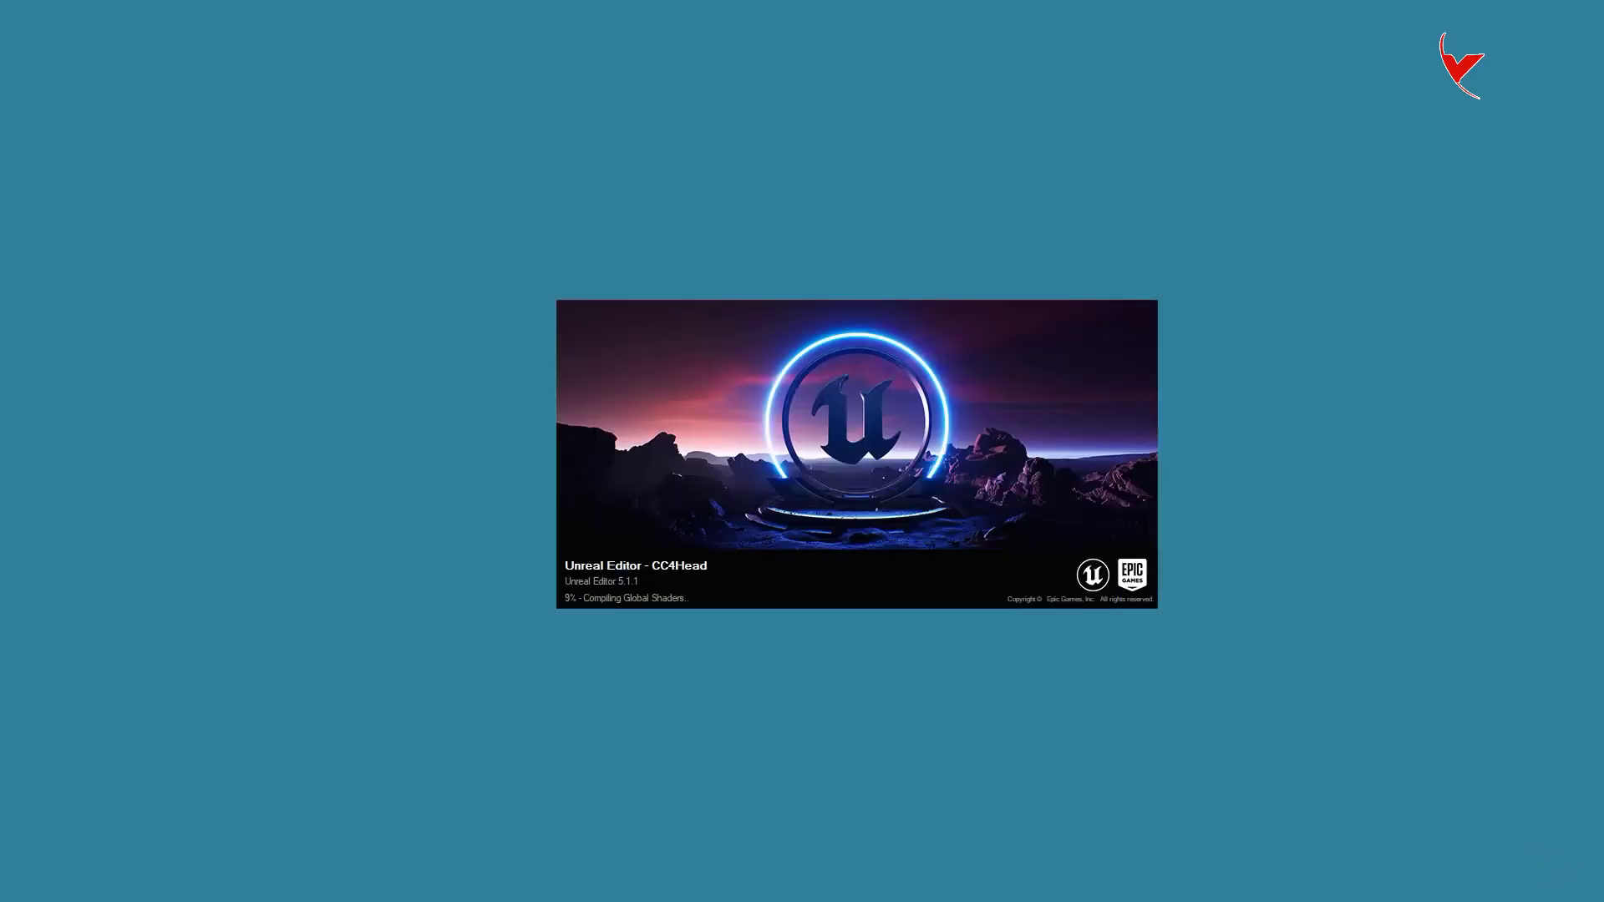
Create a MetaHuman Identity asset named CC4Metahuman in the CC4_Head folder
key(ctrl+space)
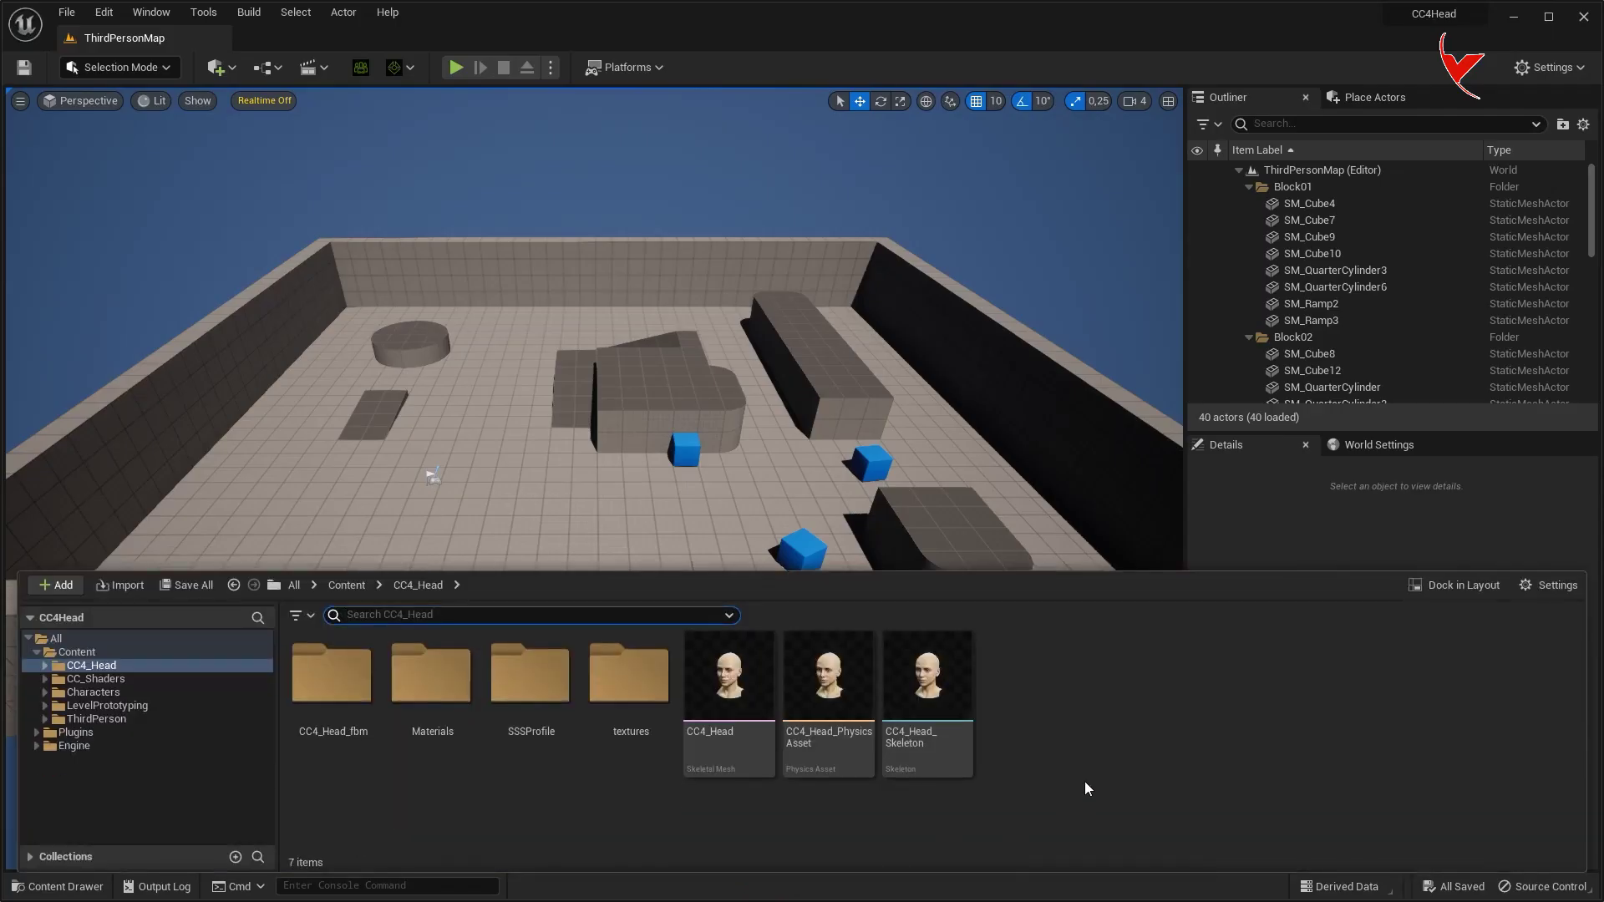
right_click(1085, 784)
mouse_move(1166, 635)
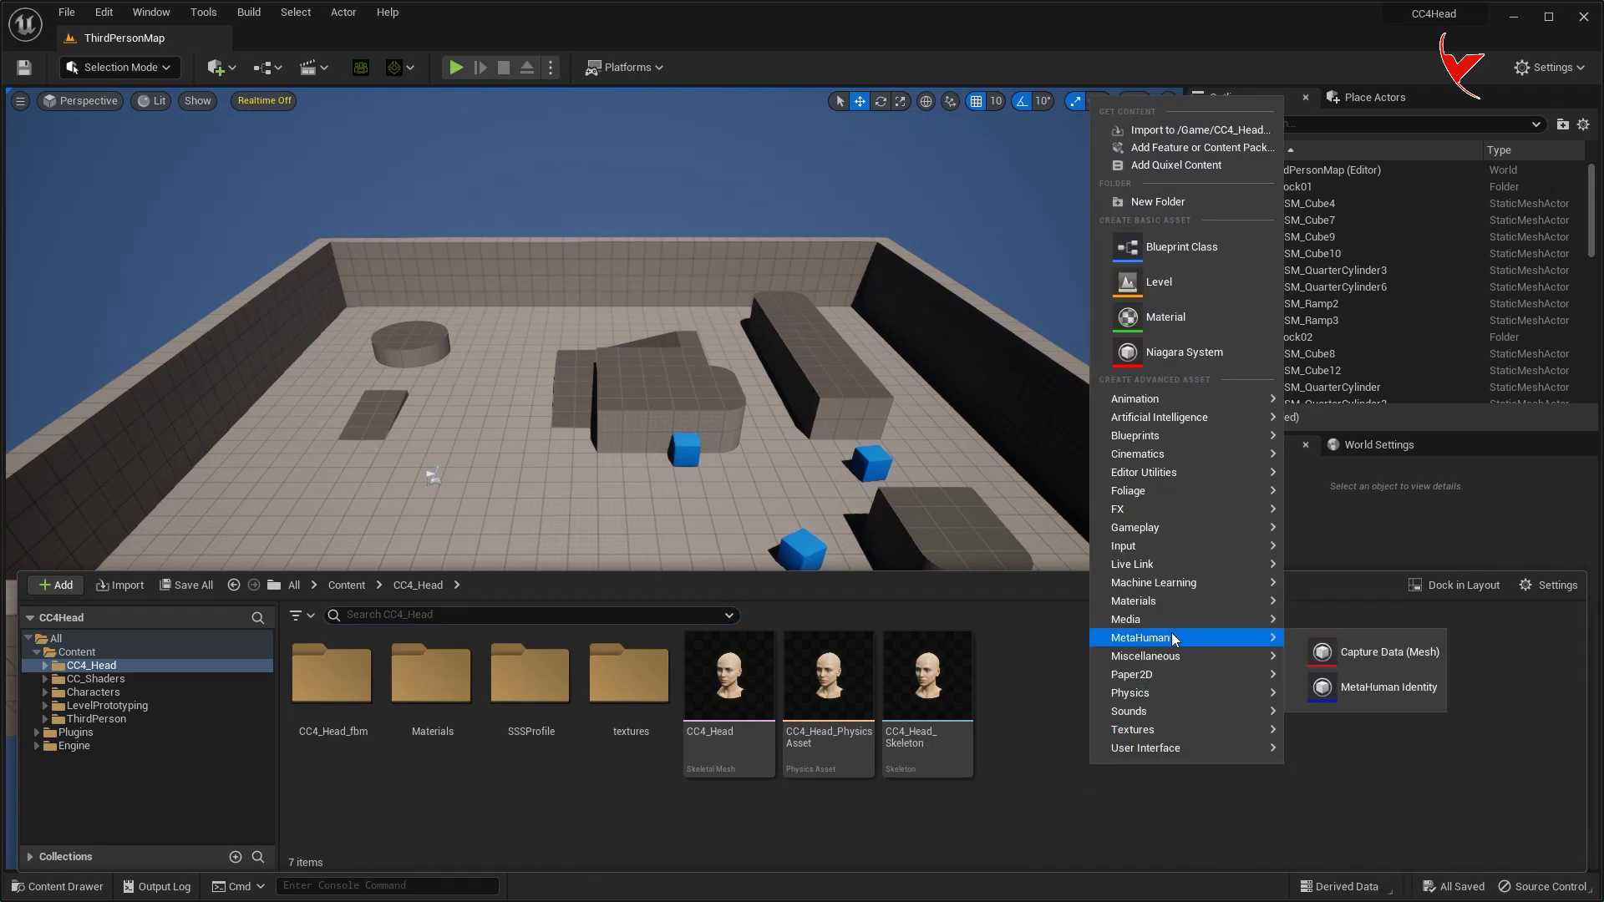
click(1357, 684)
text(C)
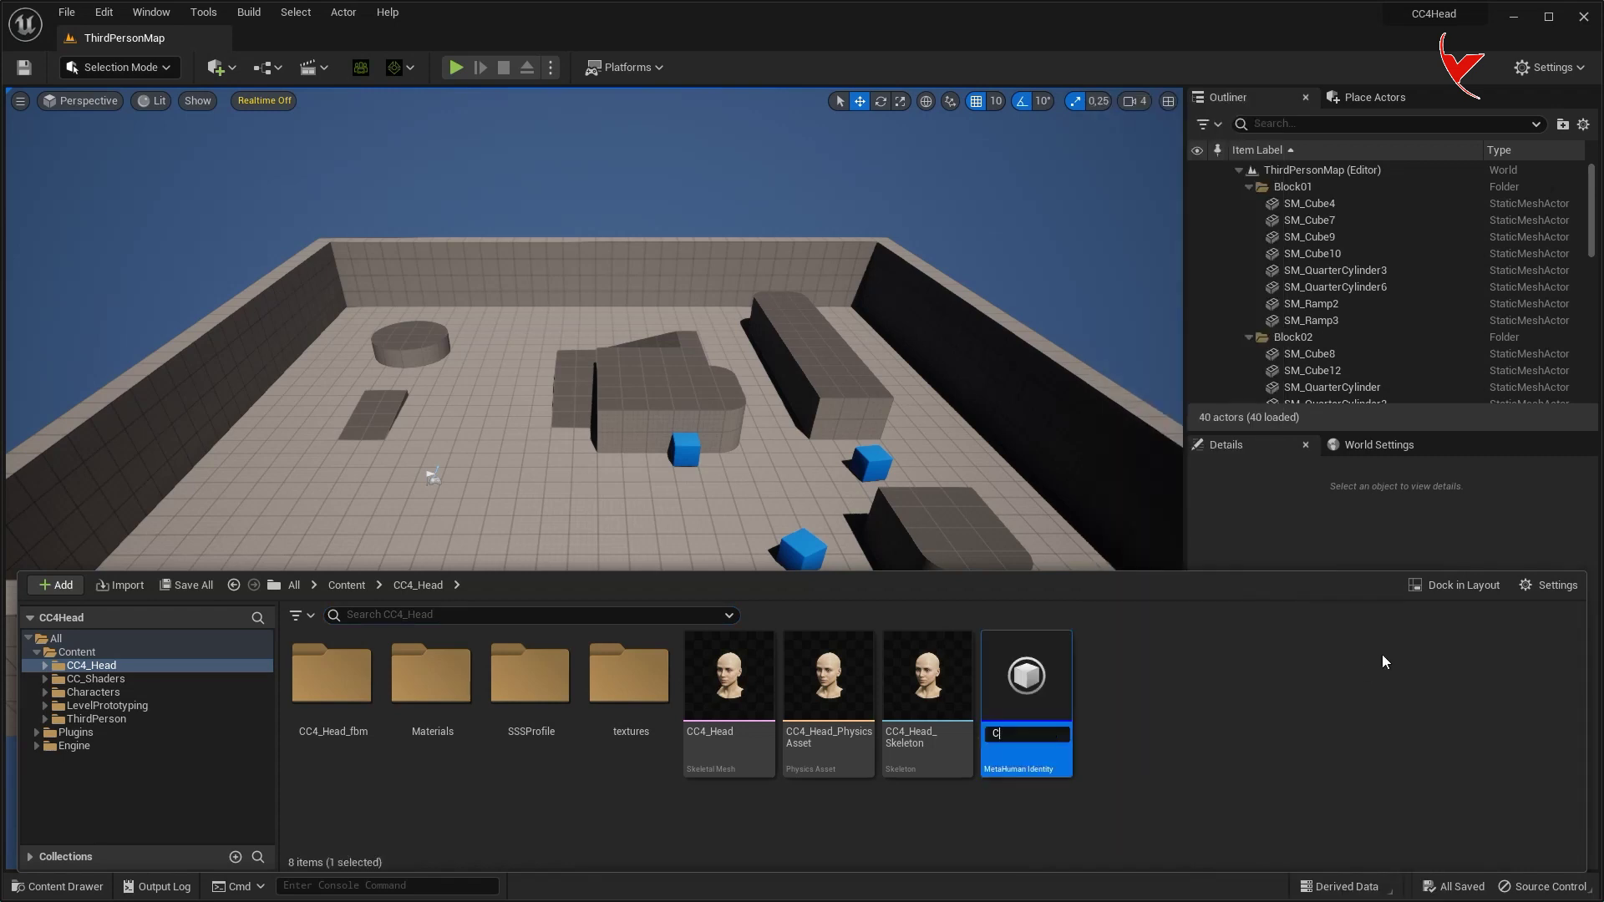
text(C4Metahuman)
key(Return)
Open the CC4Metahuman identity, go through its login window and dock the asset editor beside the ThirdPersonMap tab
click(1033, 679)
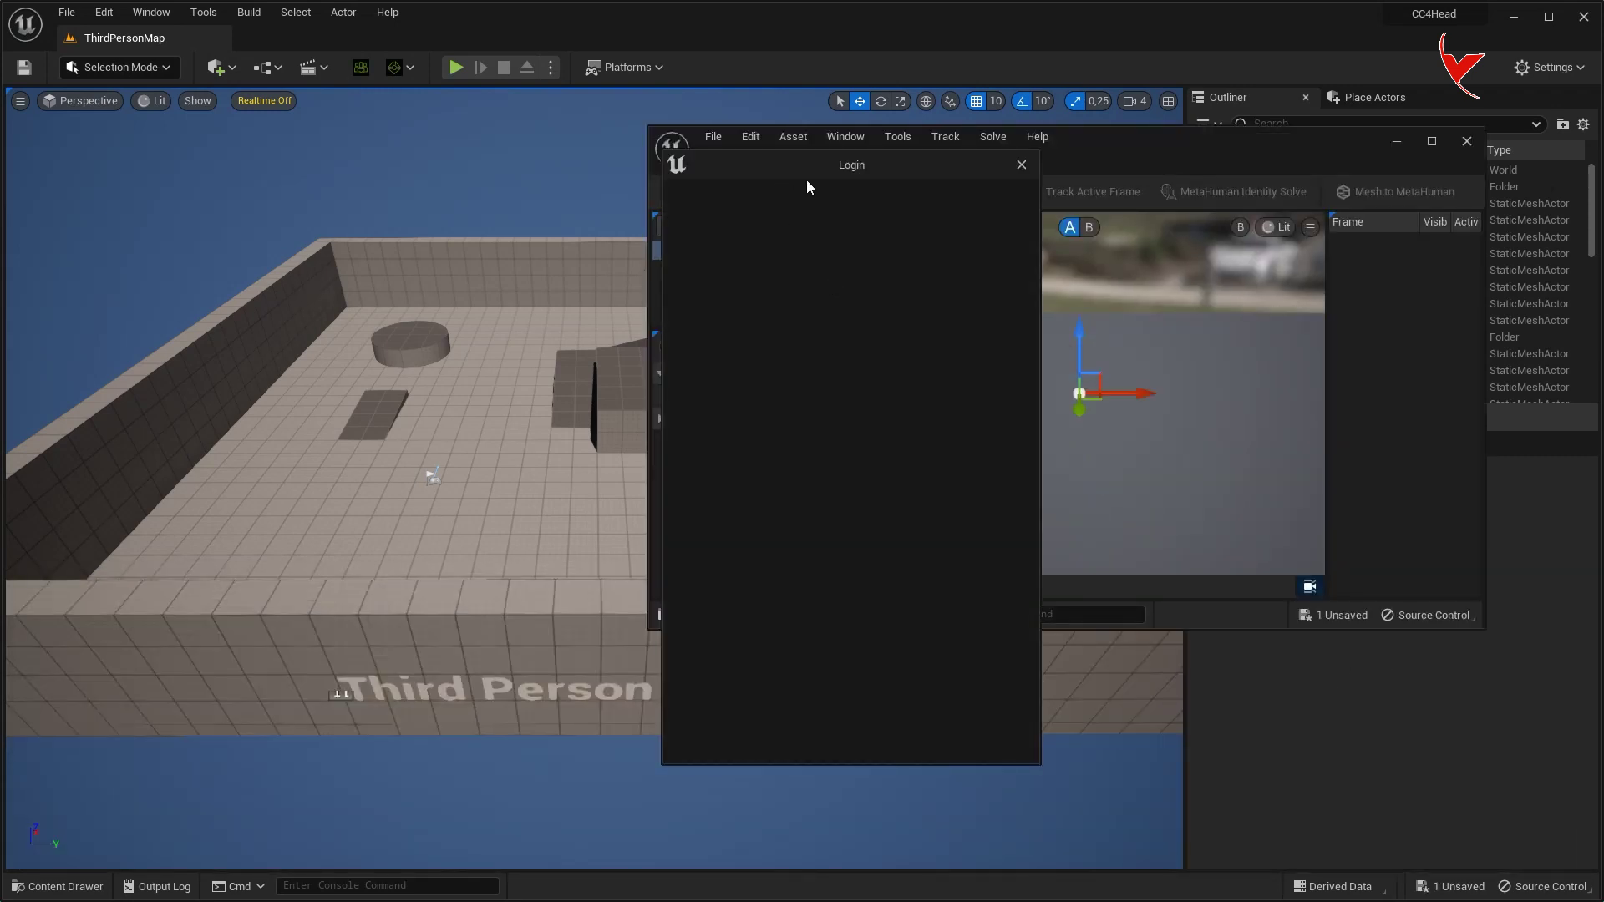
click(927, 385)
drag(769, 162, 322, 36)
Create the identity's components from the CC4_Head mesh and assign the second body type in the first row of presets
click(189, 72)
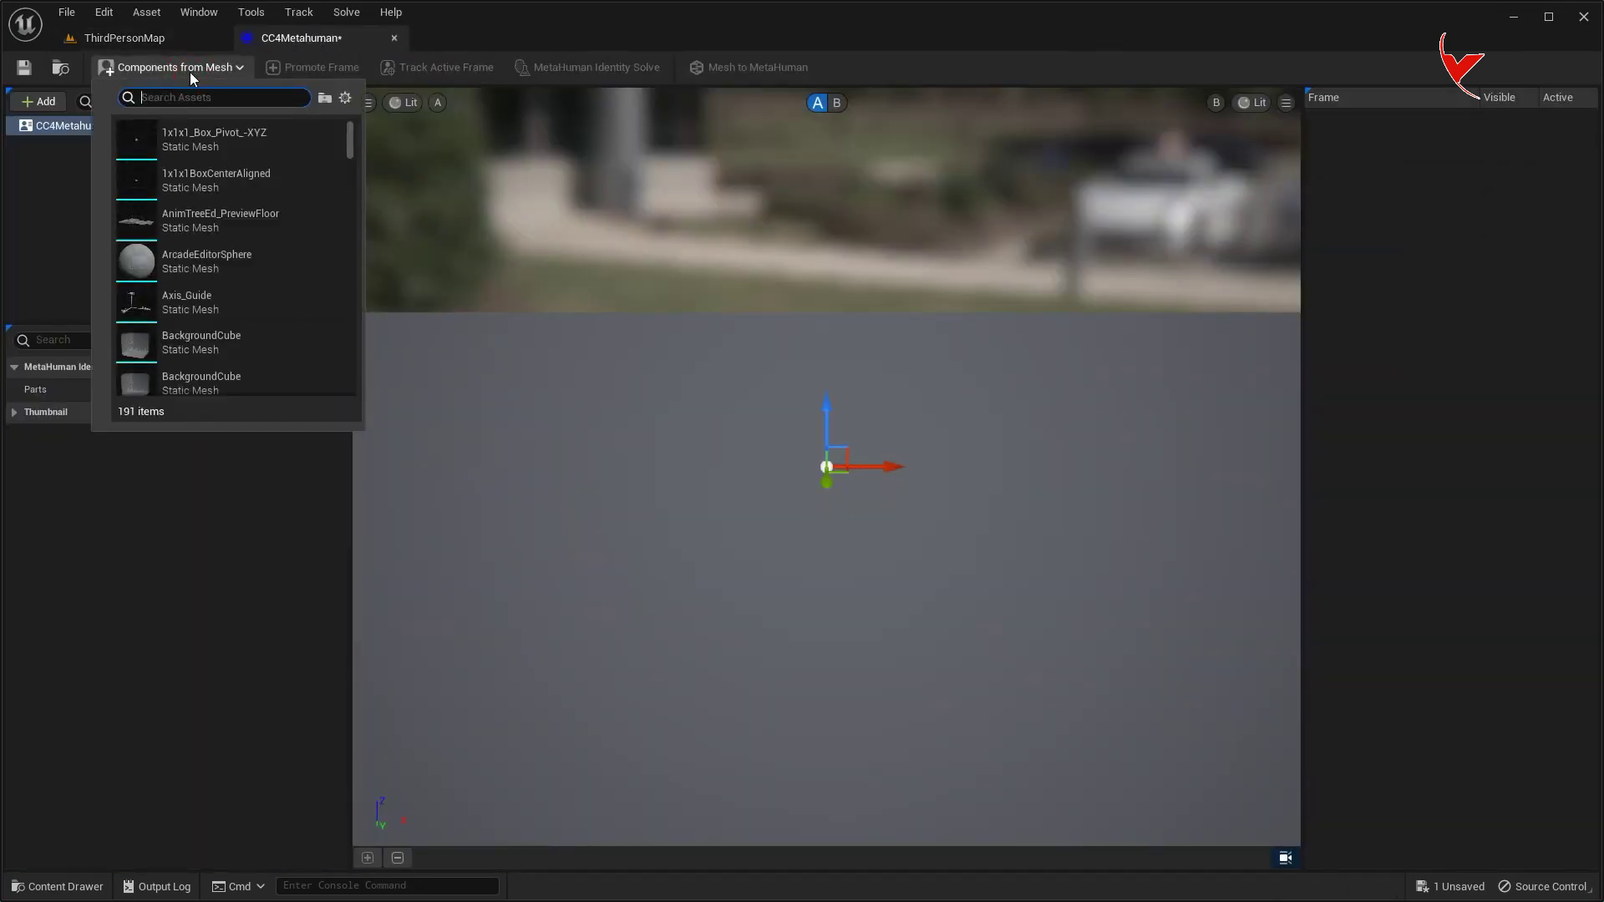
text(cc4)
click(202, 149)
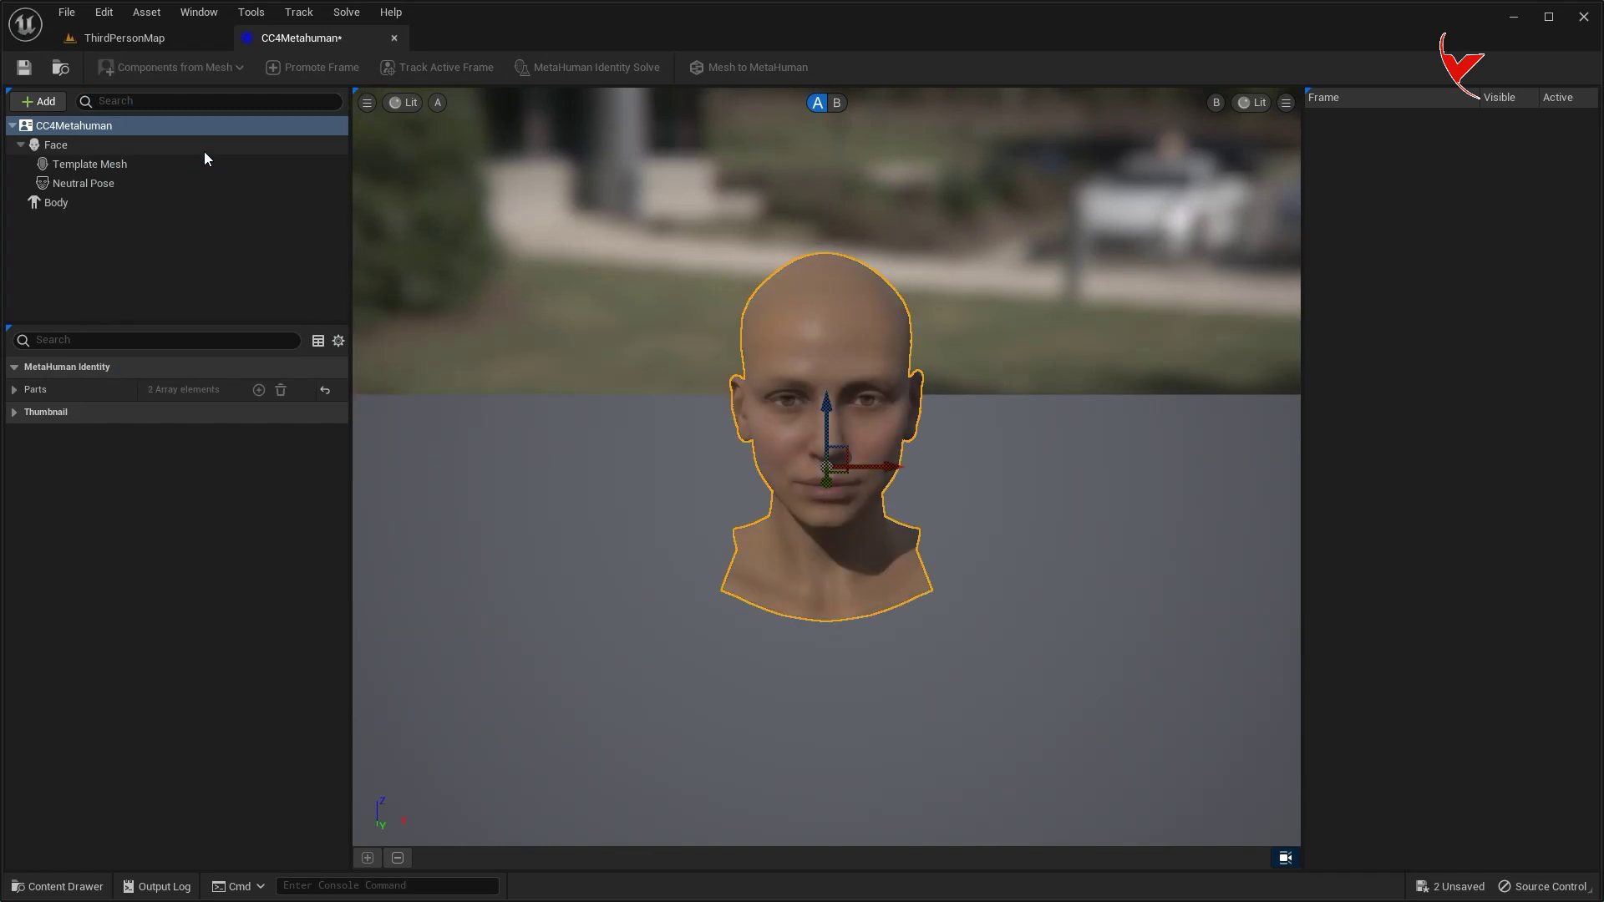
click(144, 202)
click(188, 458)
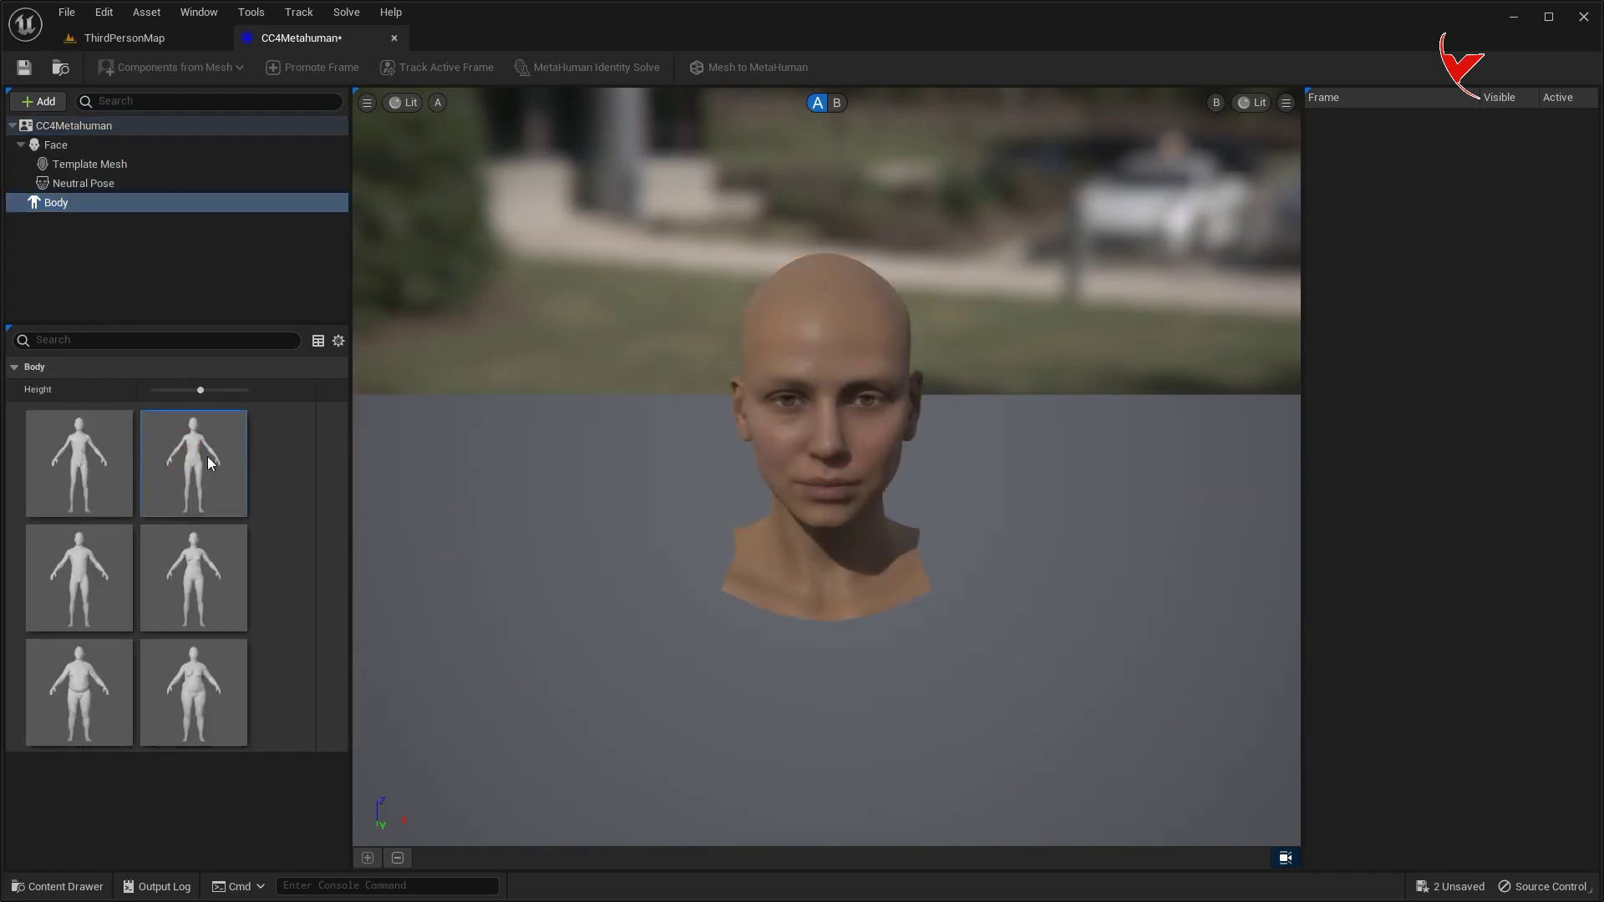
Promote a front-facing frame for the Neutral Pose, track the active frame and inspect the facial marker curves
click(80, 184)
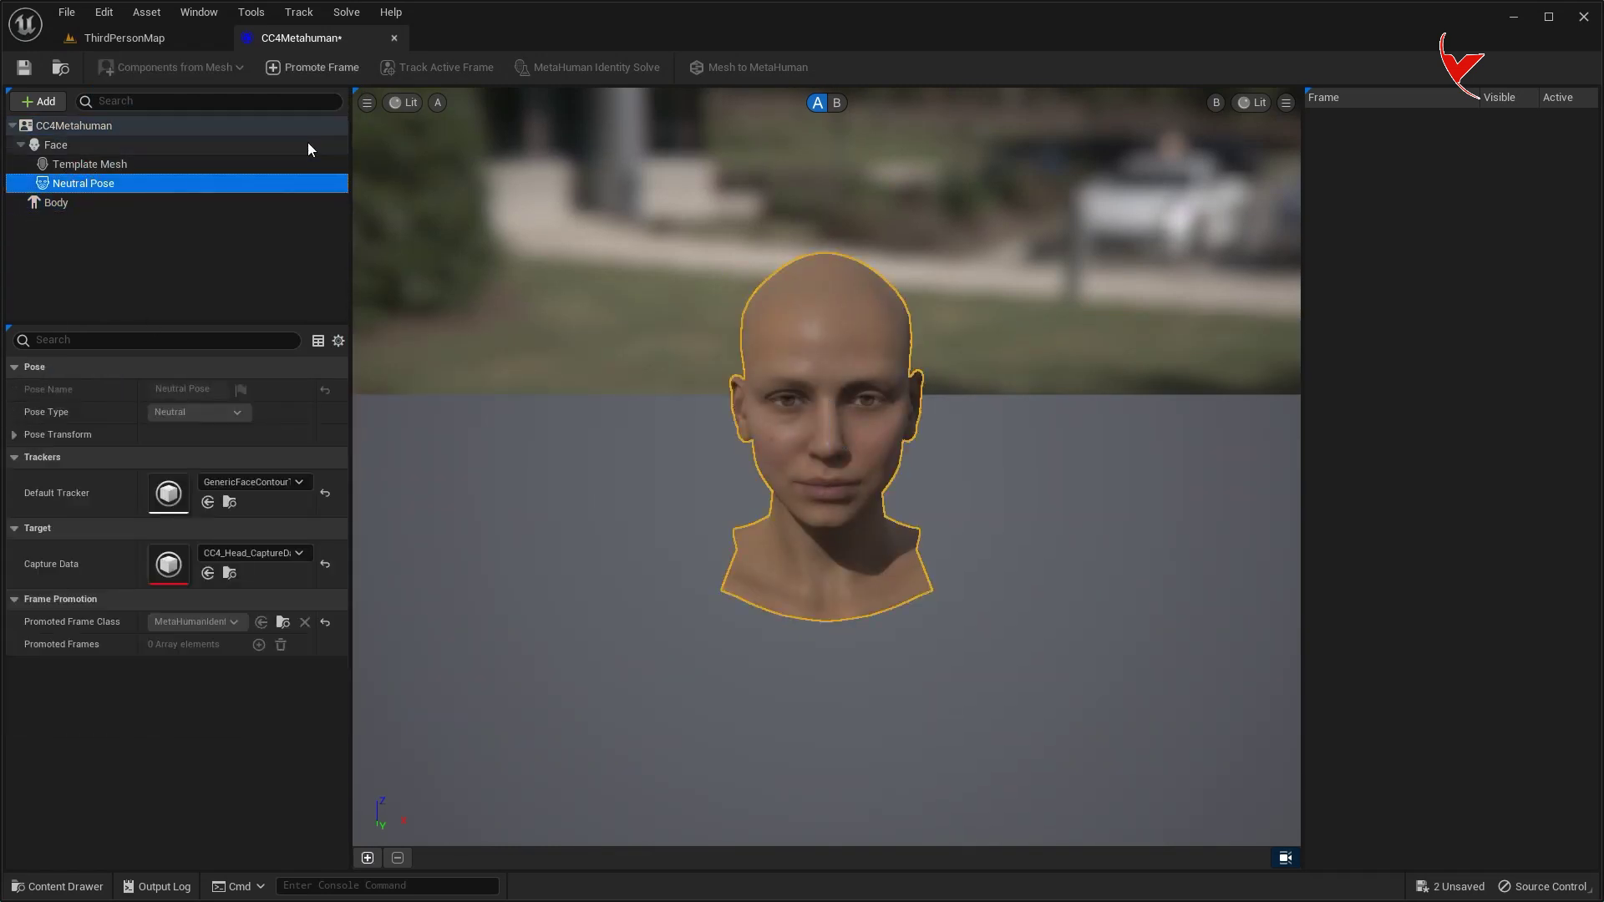
click(323, 69)
click(438, 65)
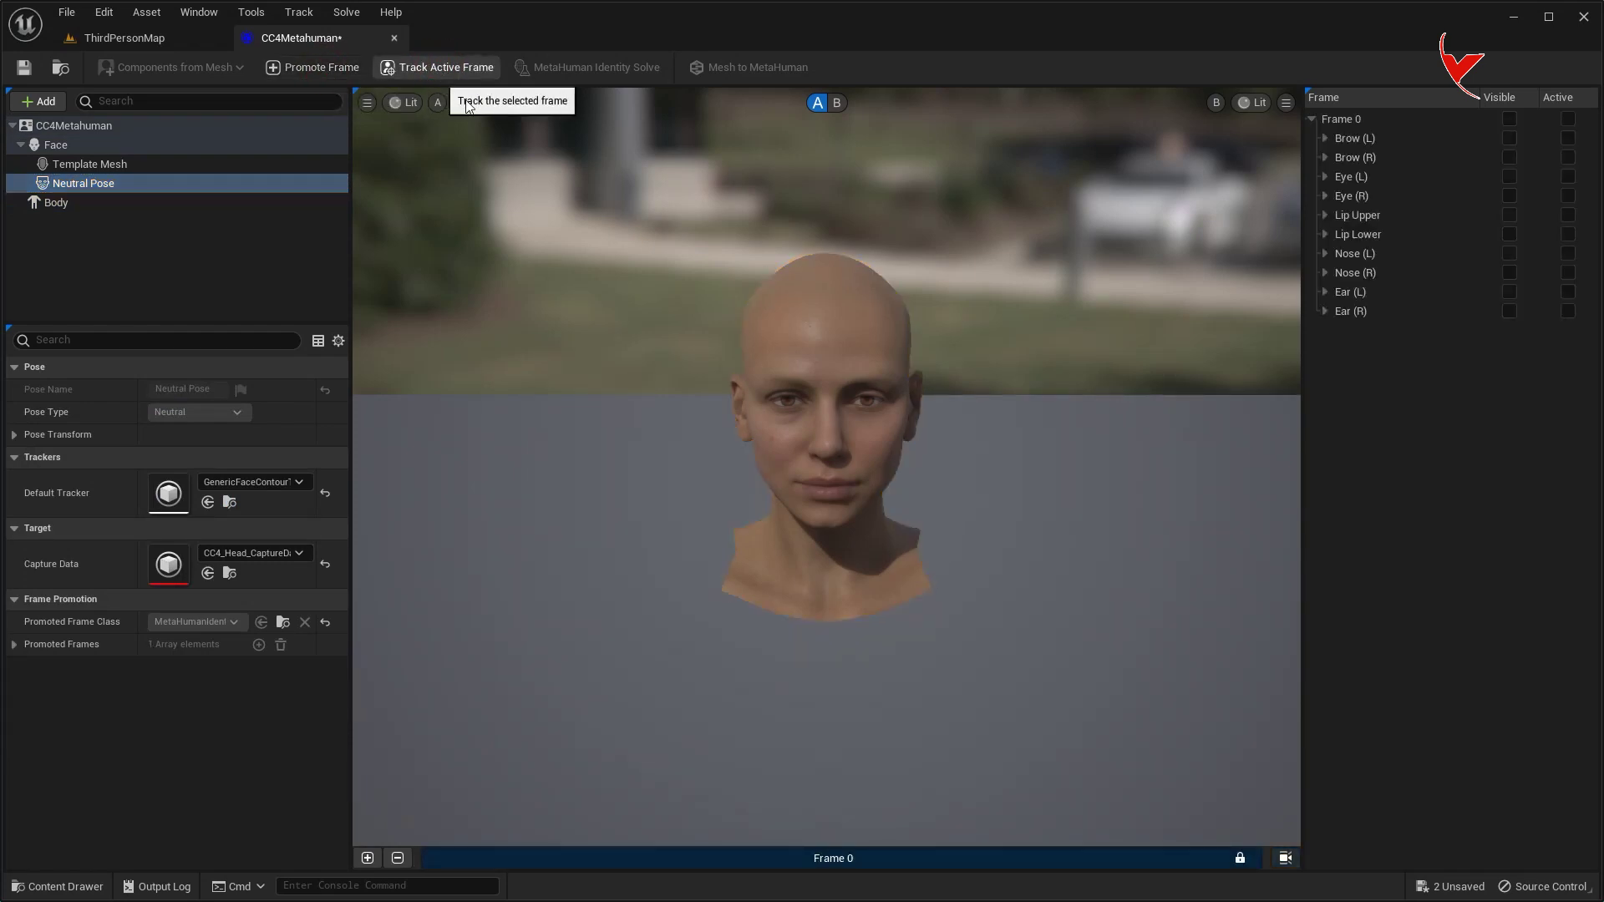
scroll(805, 428, up, 10)
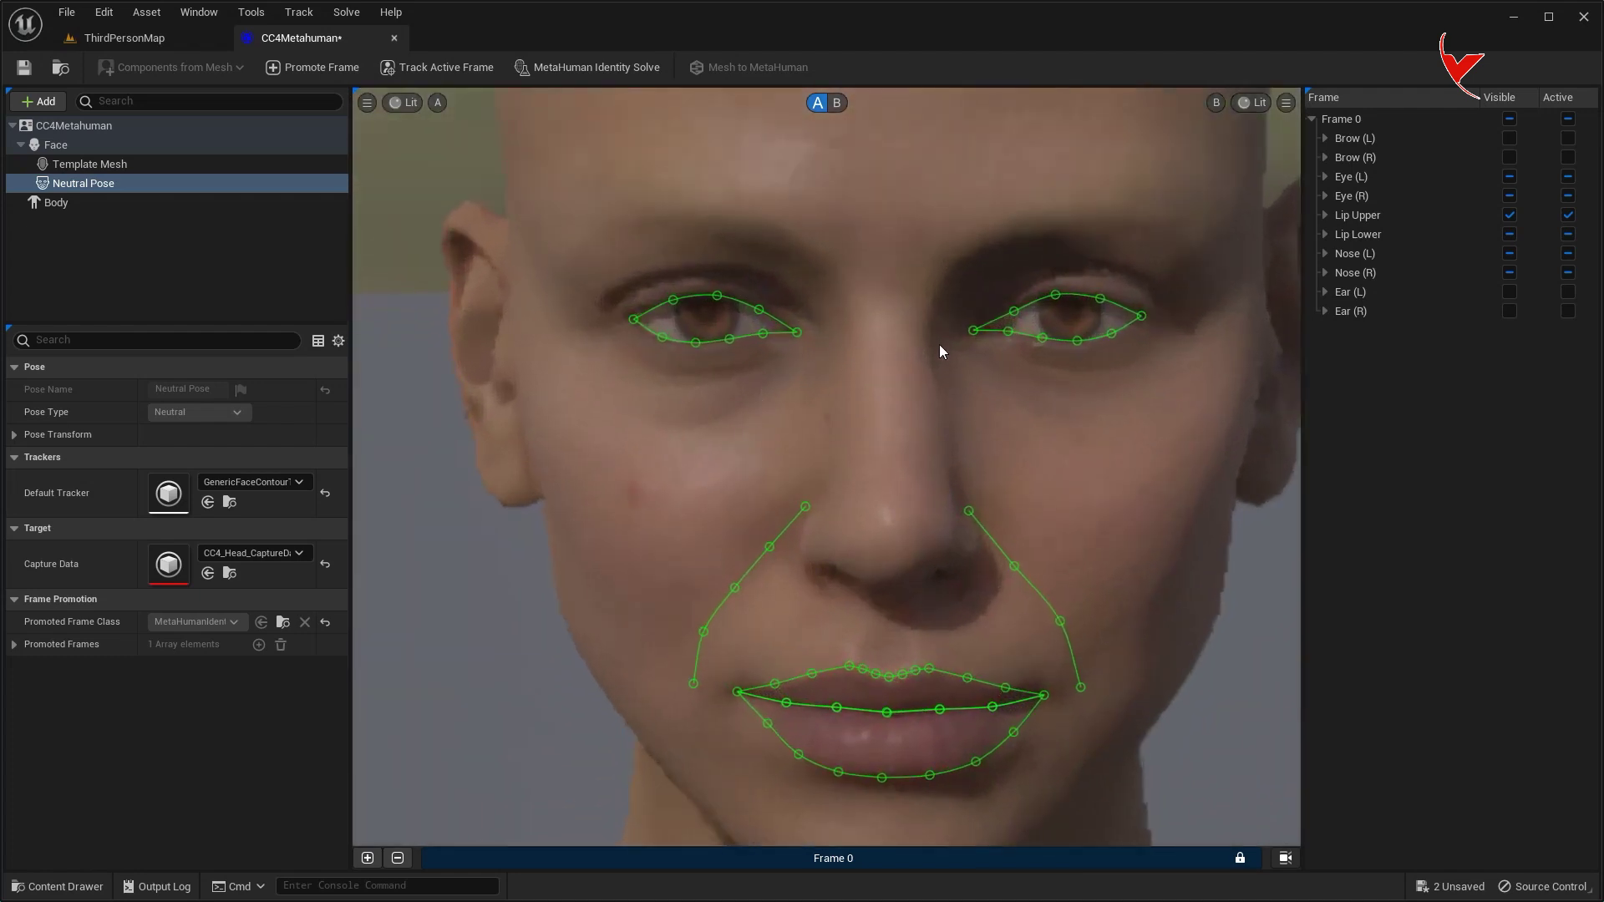
middle_drag(946, 358, 796, 324)
scroll(796, 330, down, 8)
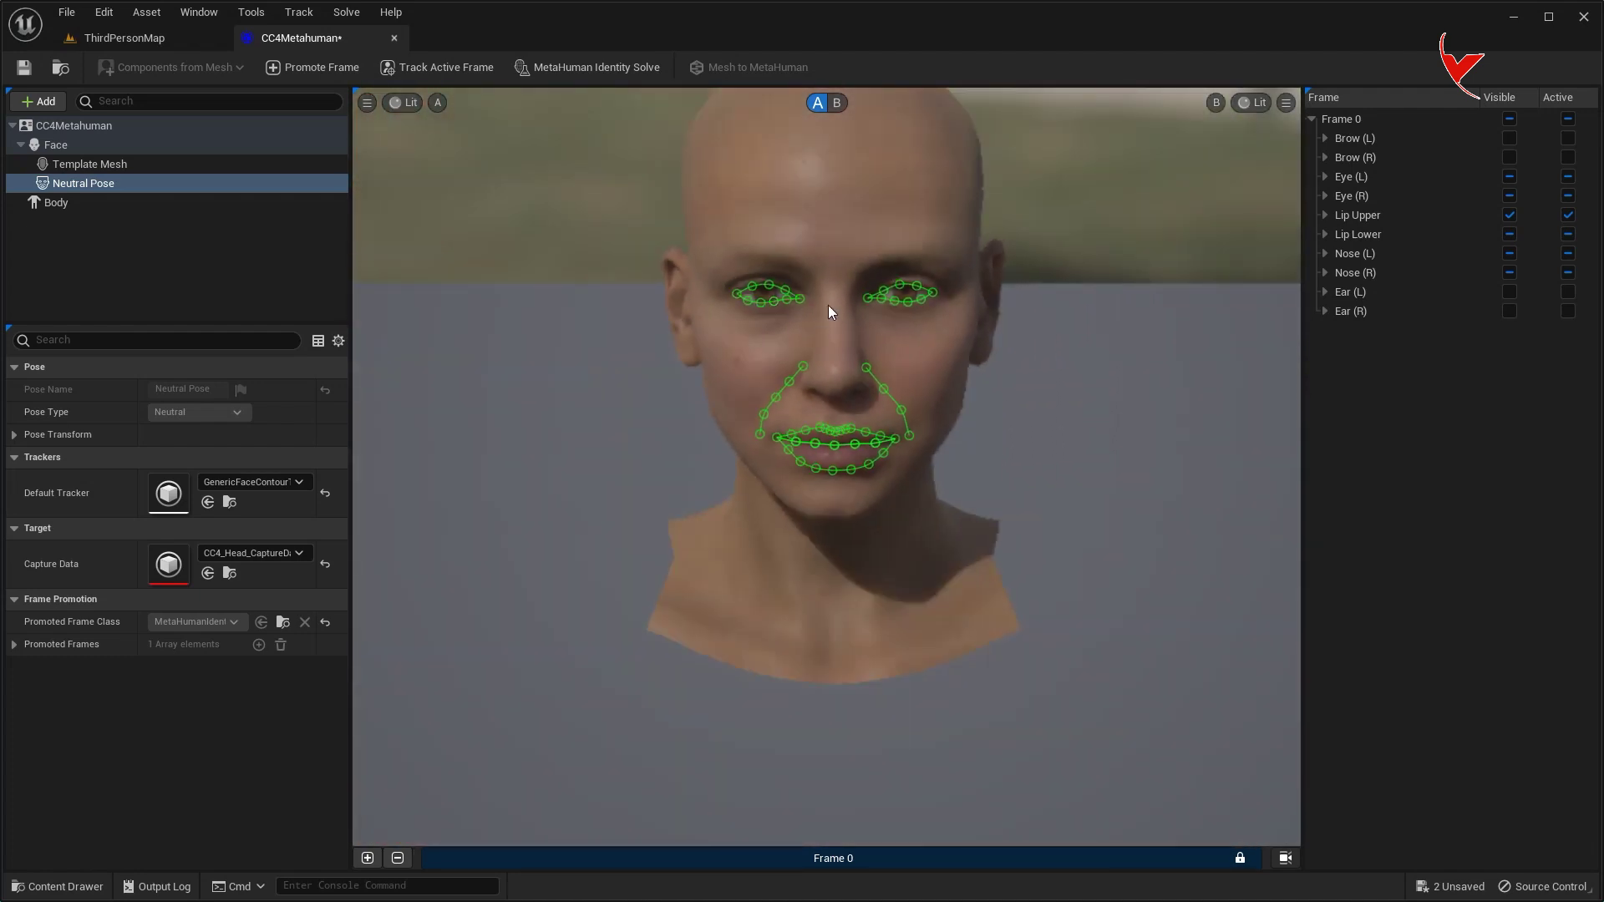
Run the MetaHuman Identity Solve, submit the mesh with Mesh to MetaHuman and acknowledge the completion notice
click(600, 70)
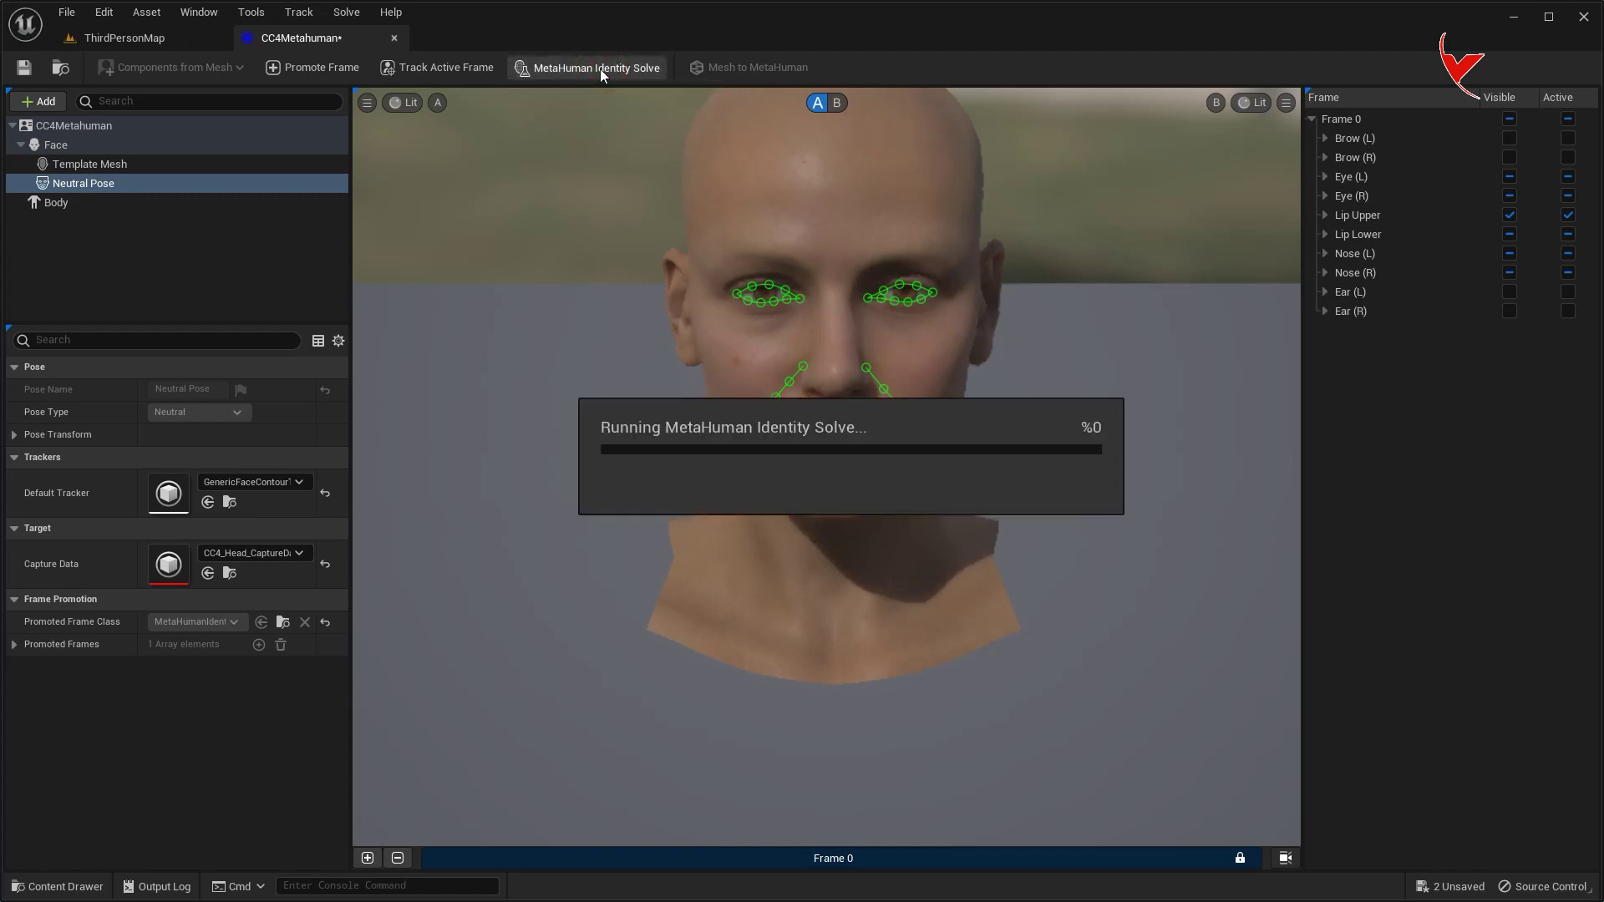
click(770, 68)
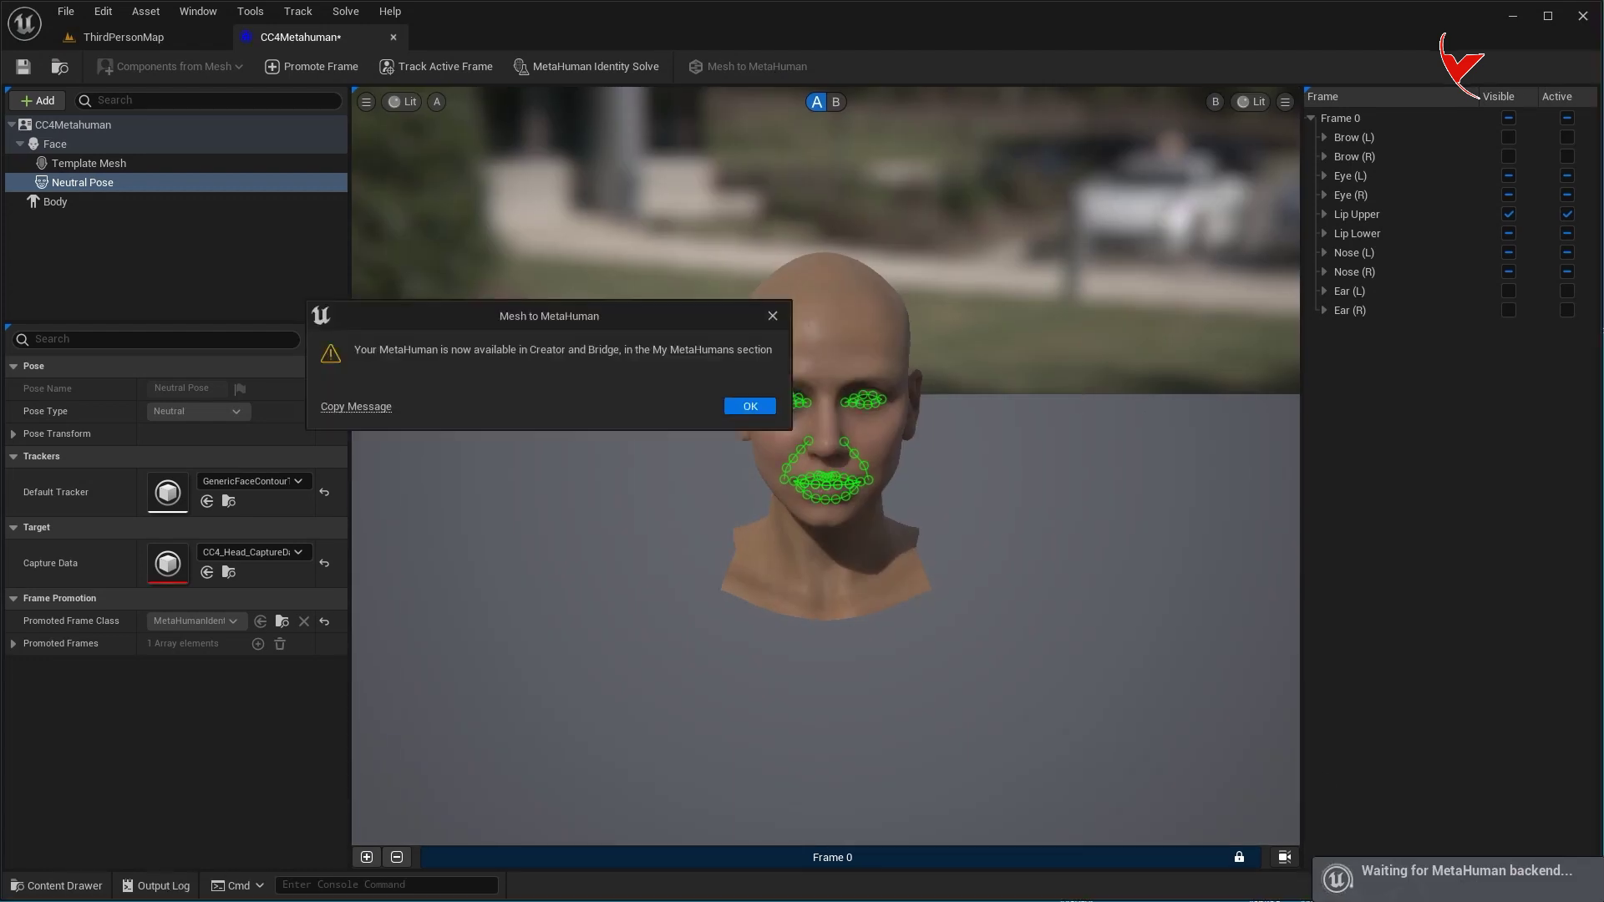
click(751, 407)
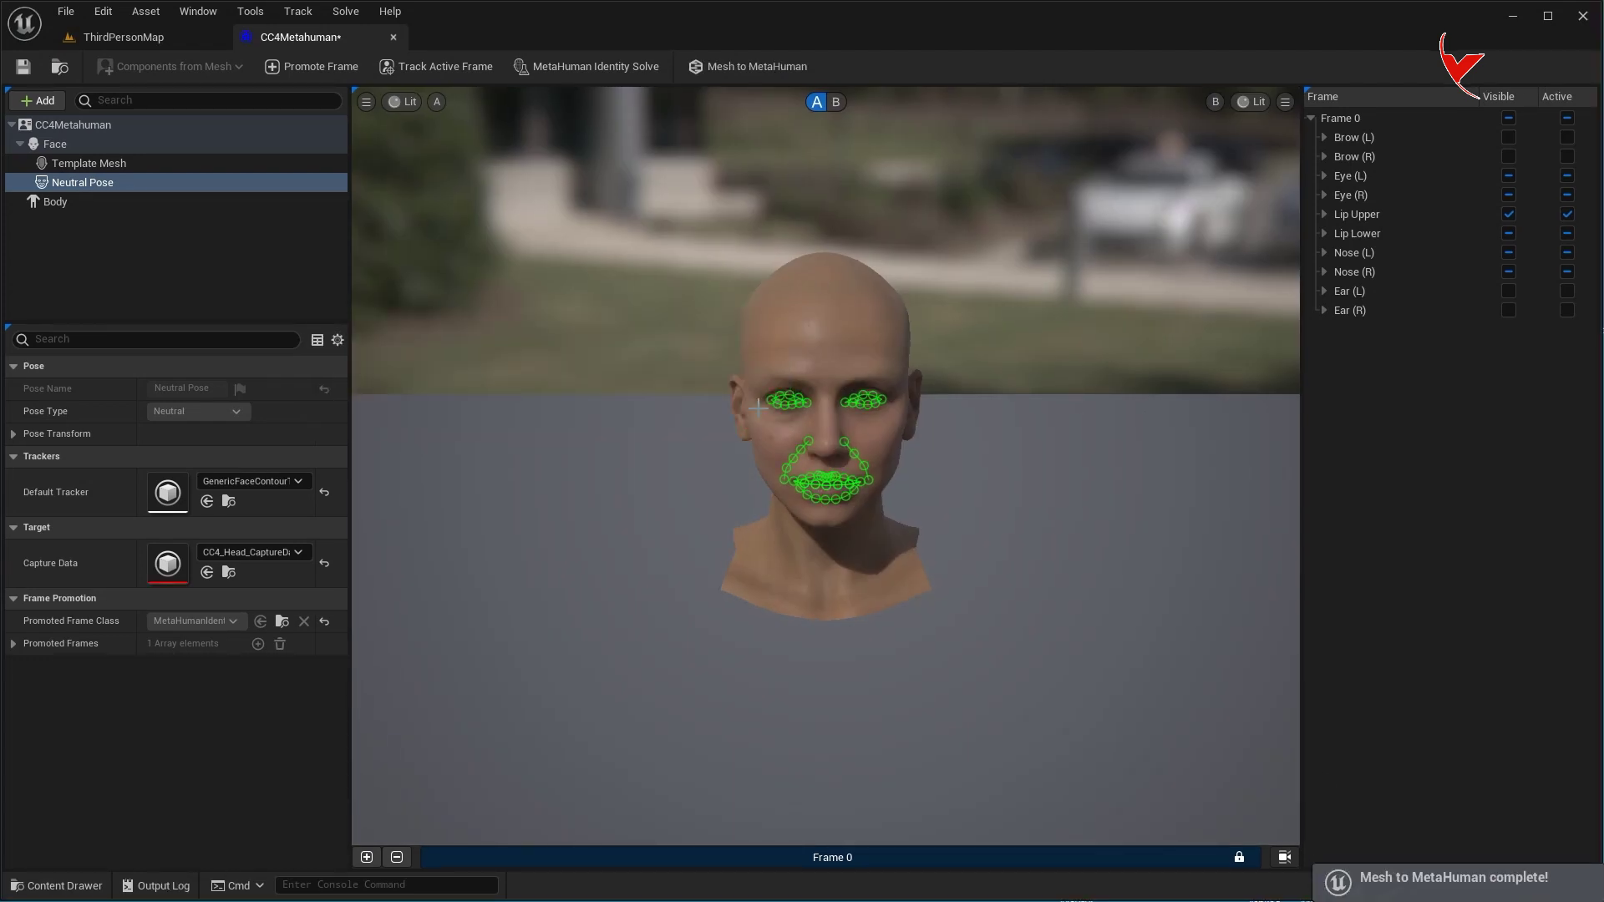
Open Quixel Bridge from the ThirdPersonMap level and select CC4Metahuman among My MetaHumans
click(134, 37)
click(219, 67)
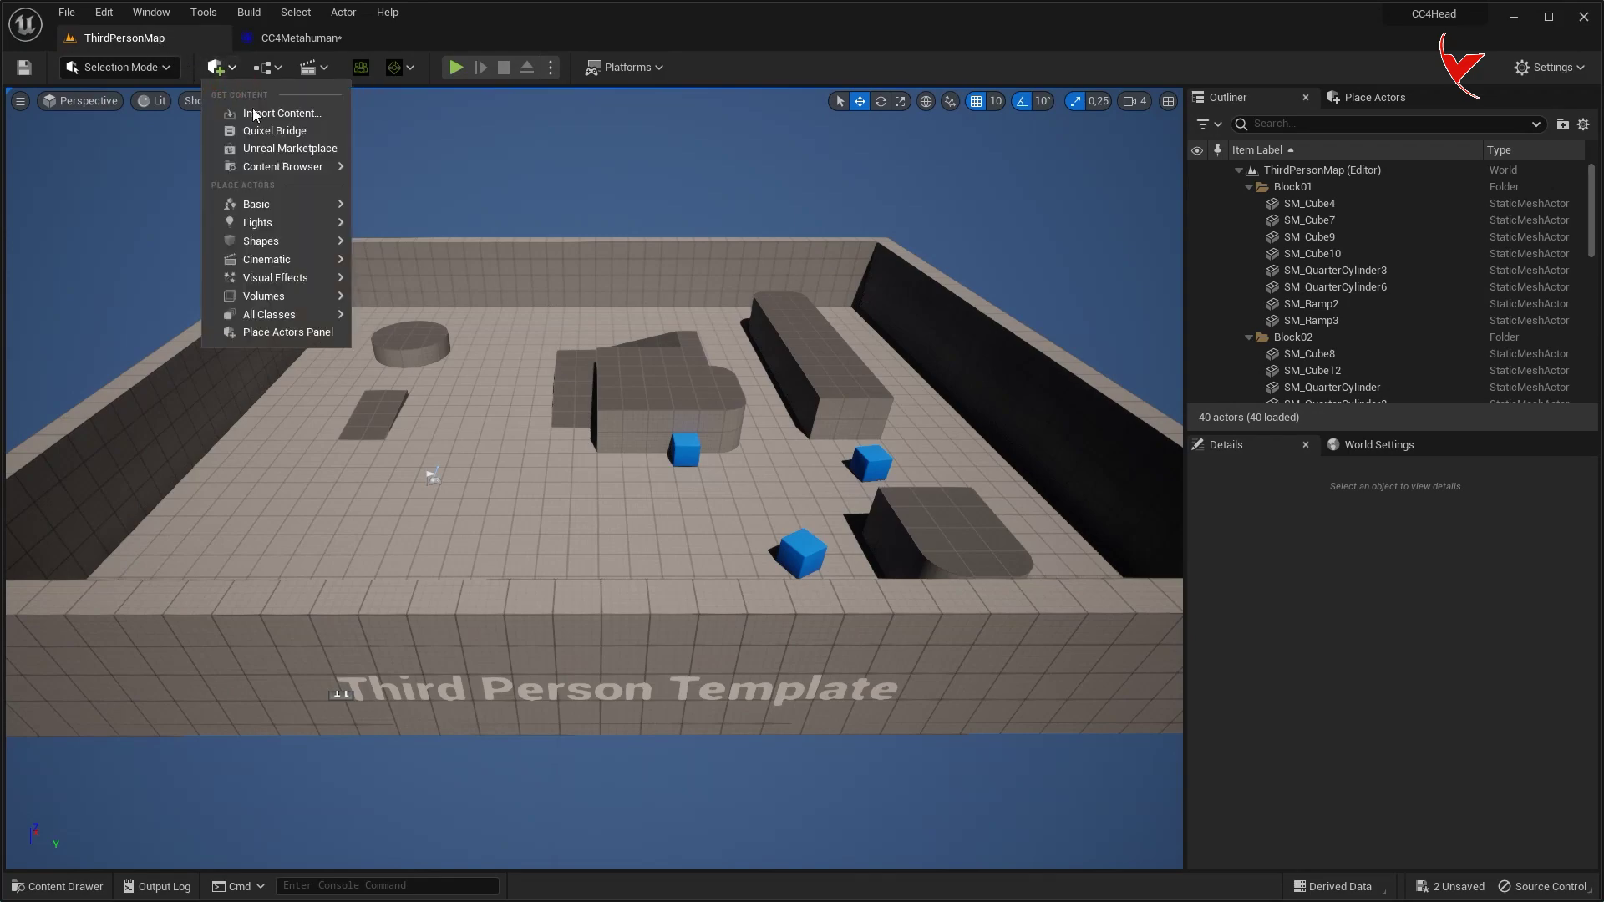
click(269, 131)
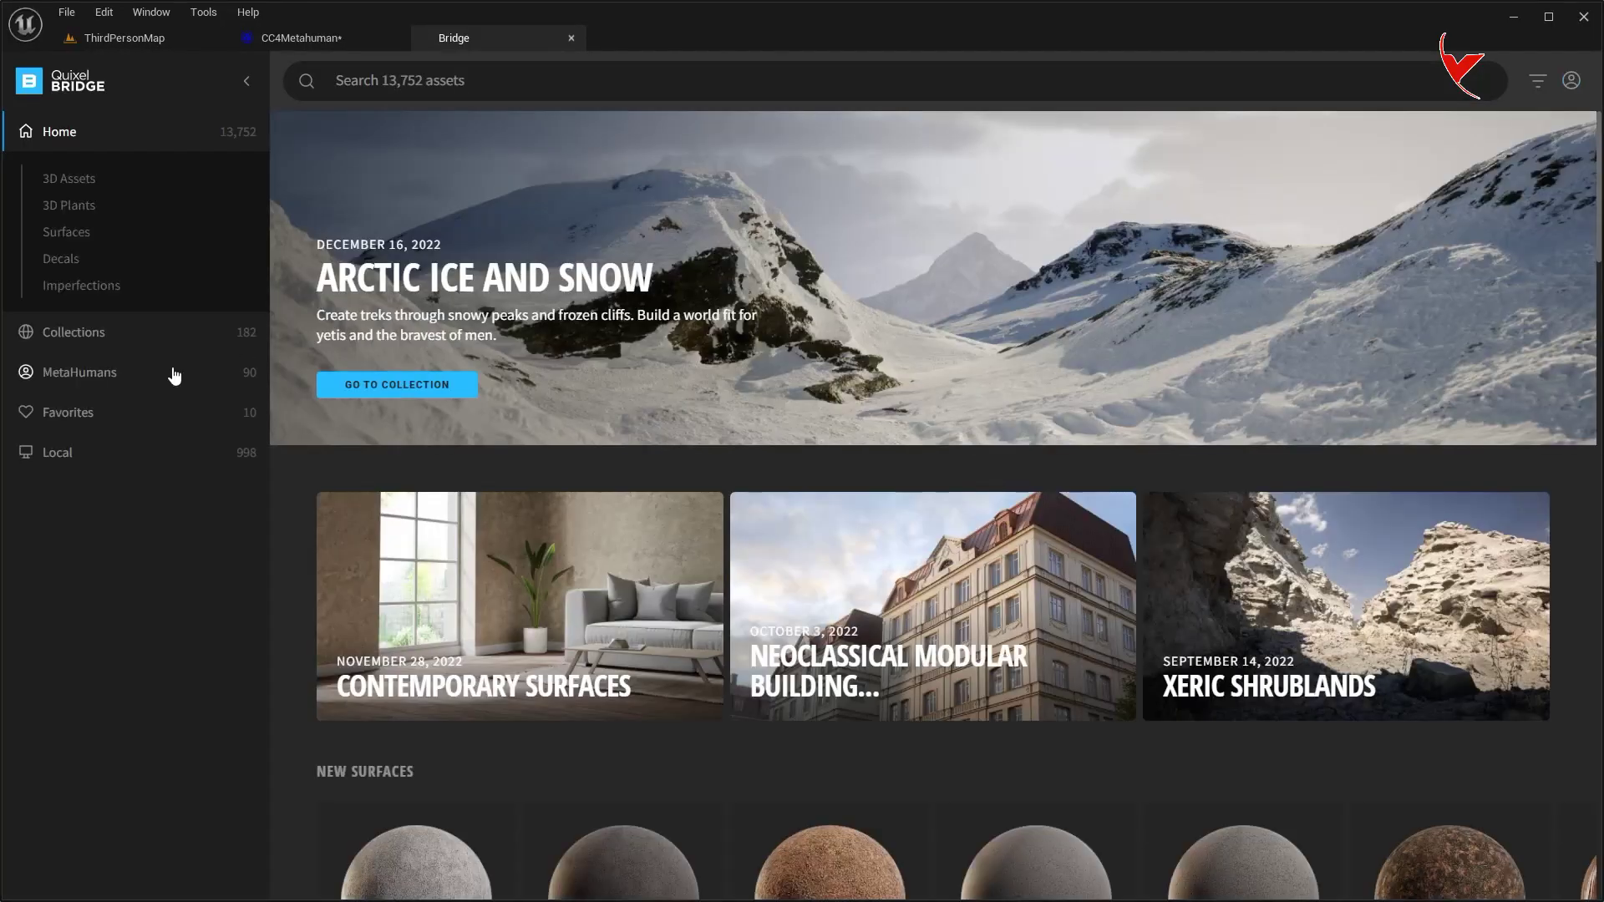
click(125, 373)
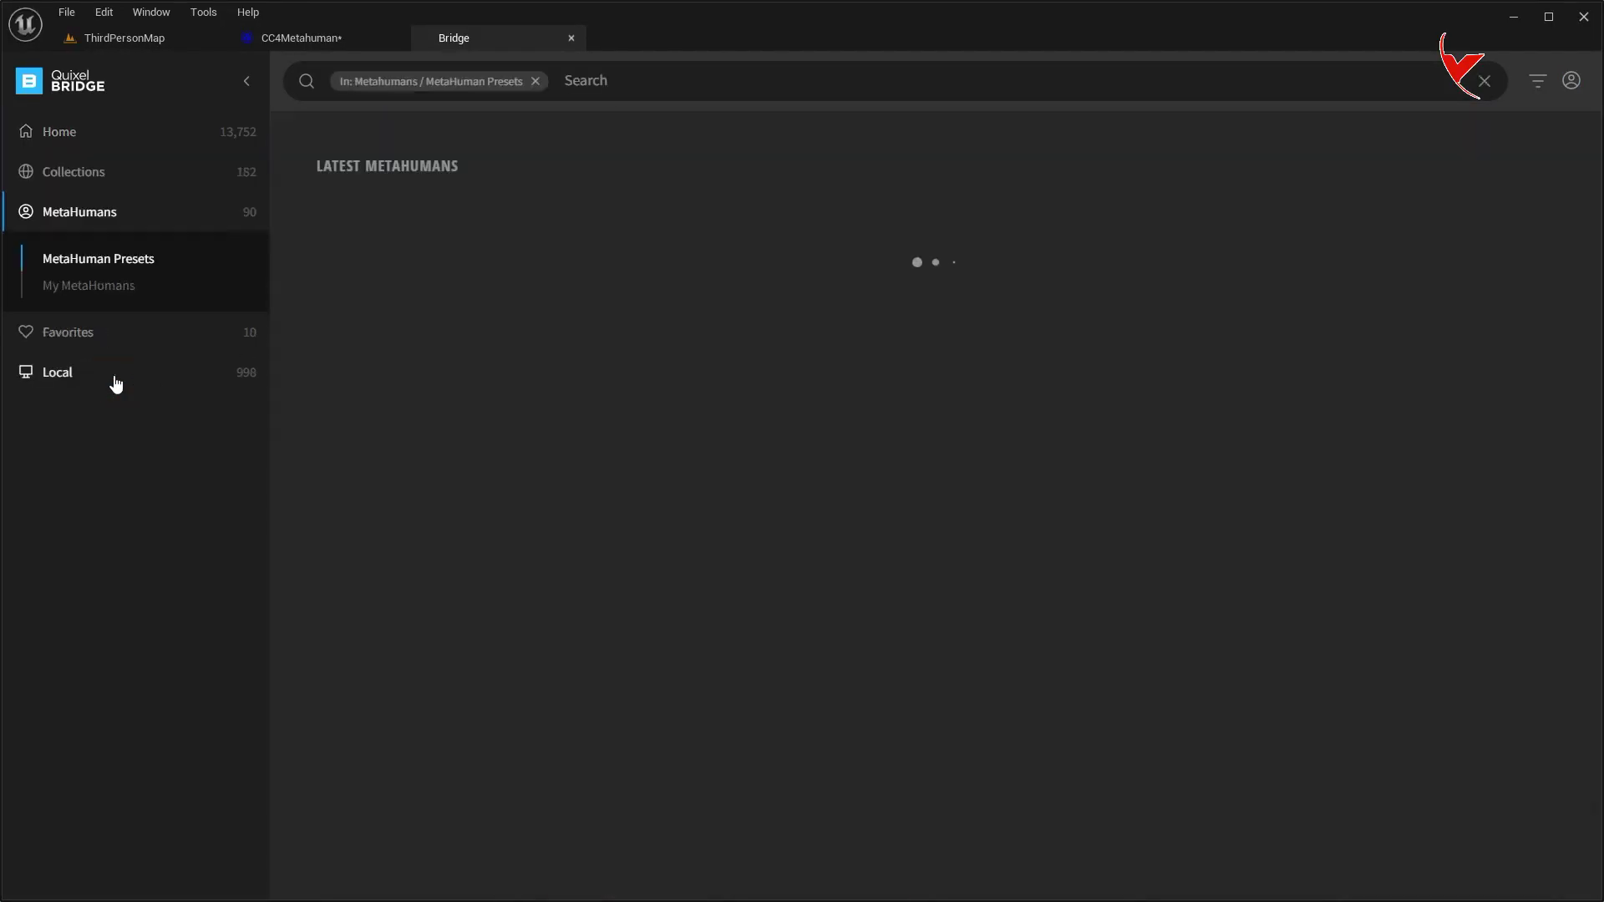
click(130, 287)
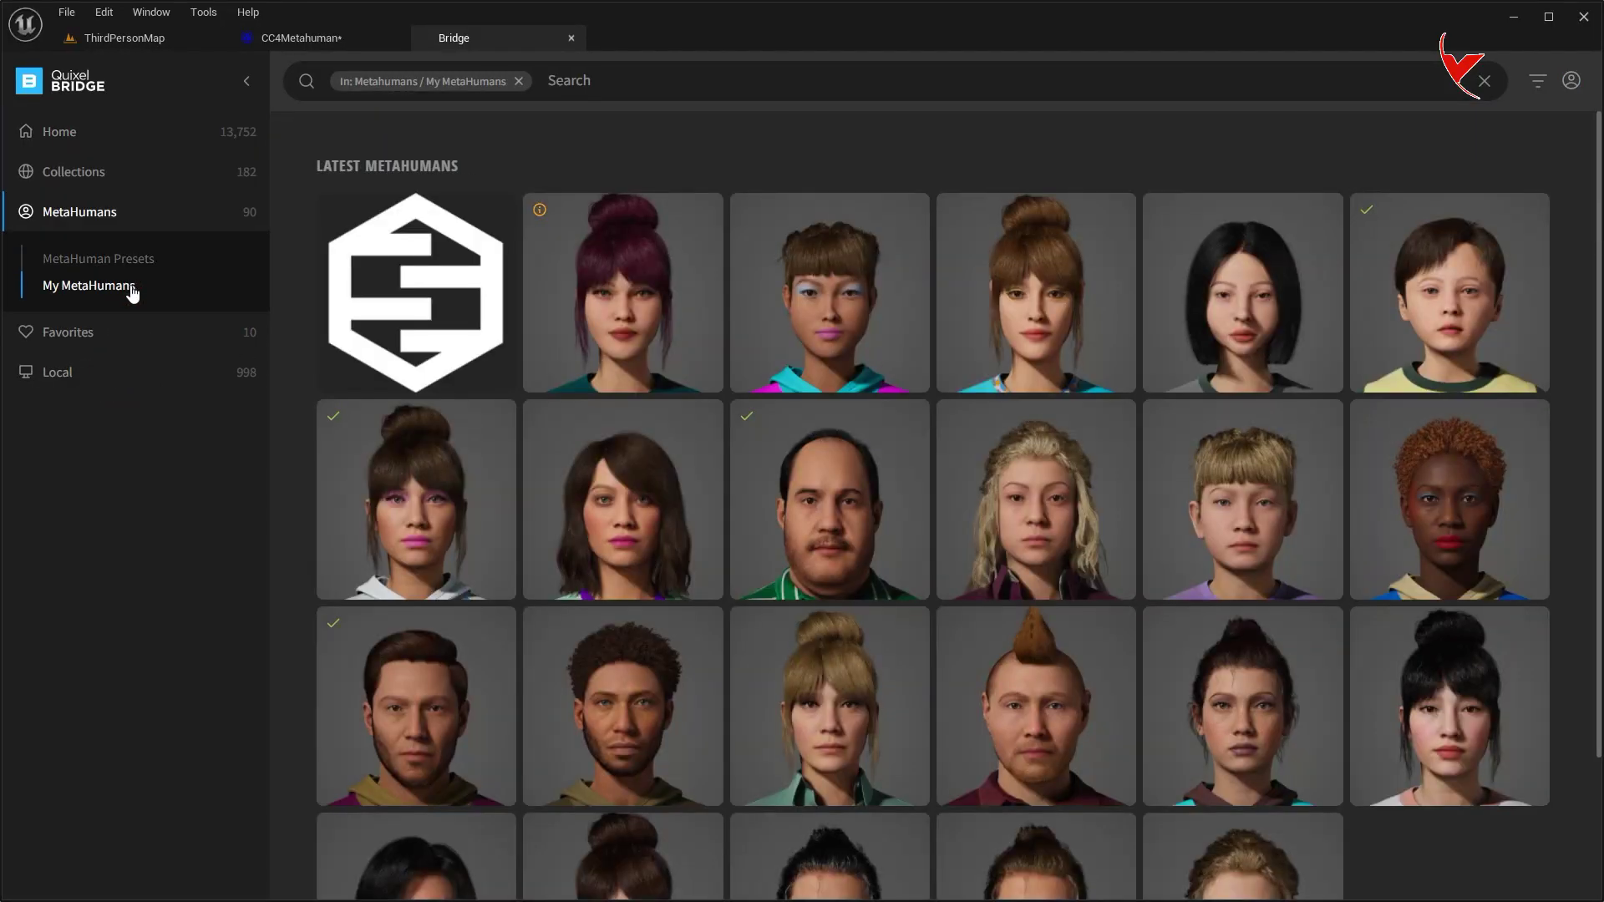
click(433, 284)
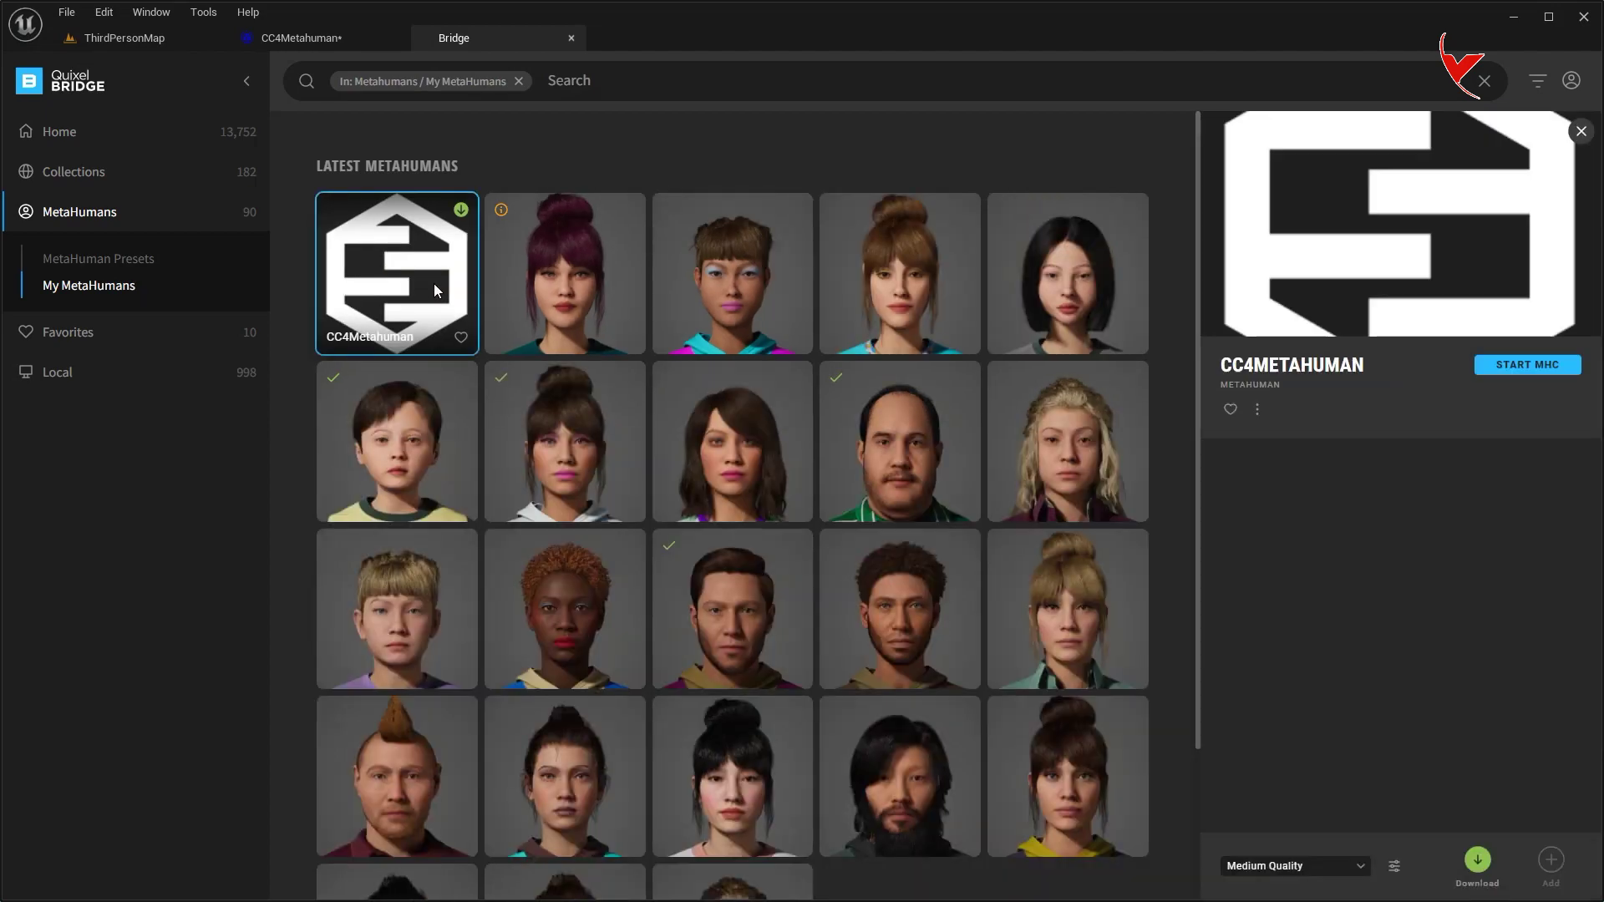
Launch MetaHuman Creator from Bridge and open CC4Metahuman for editing
click(1571, 368)
click(351, 453)
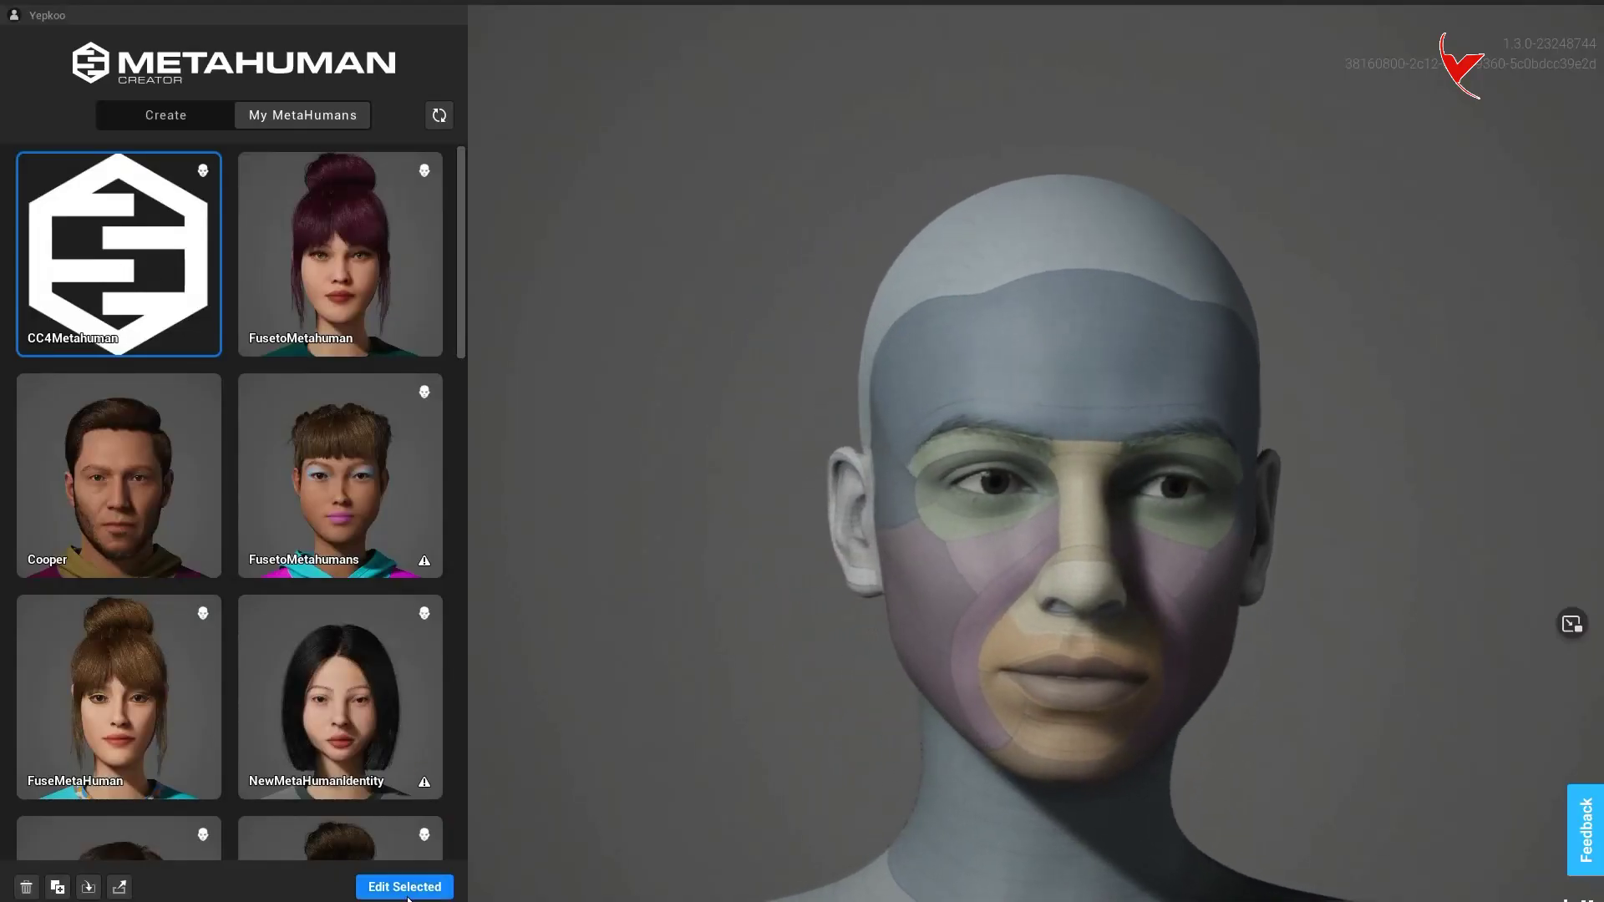
click(408, 894)
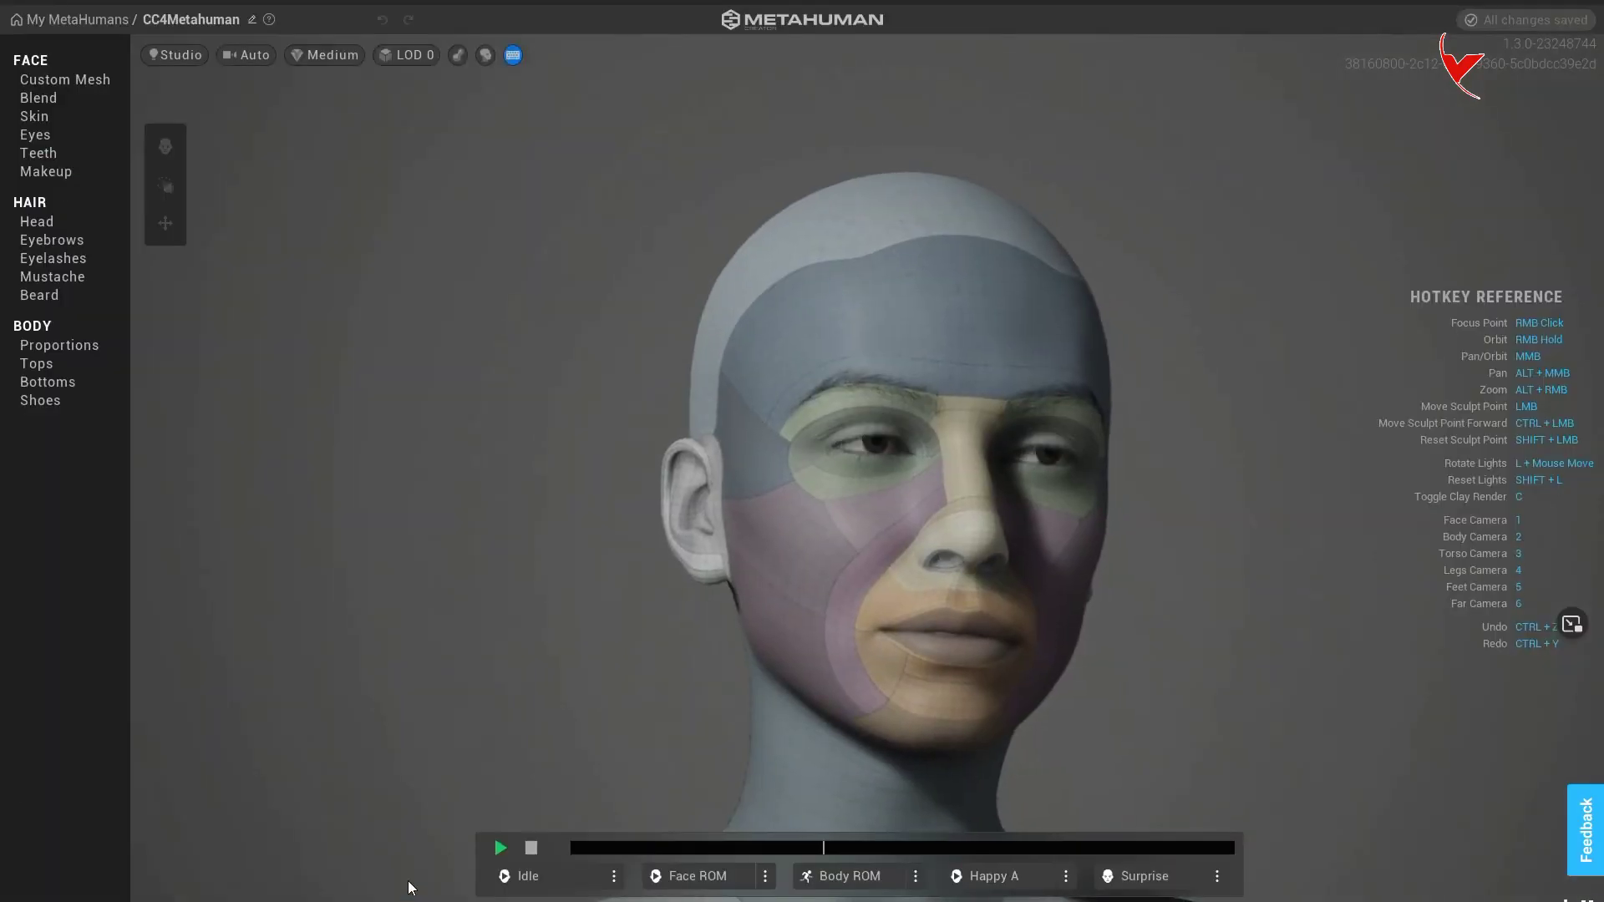
Assign a skin to the MetaHuman's face by picking a light skin colour
click(77, 119)
click(371, 147)
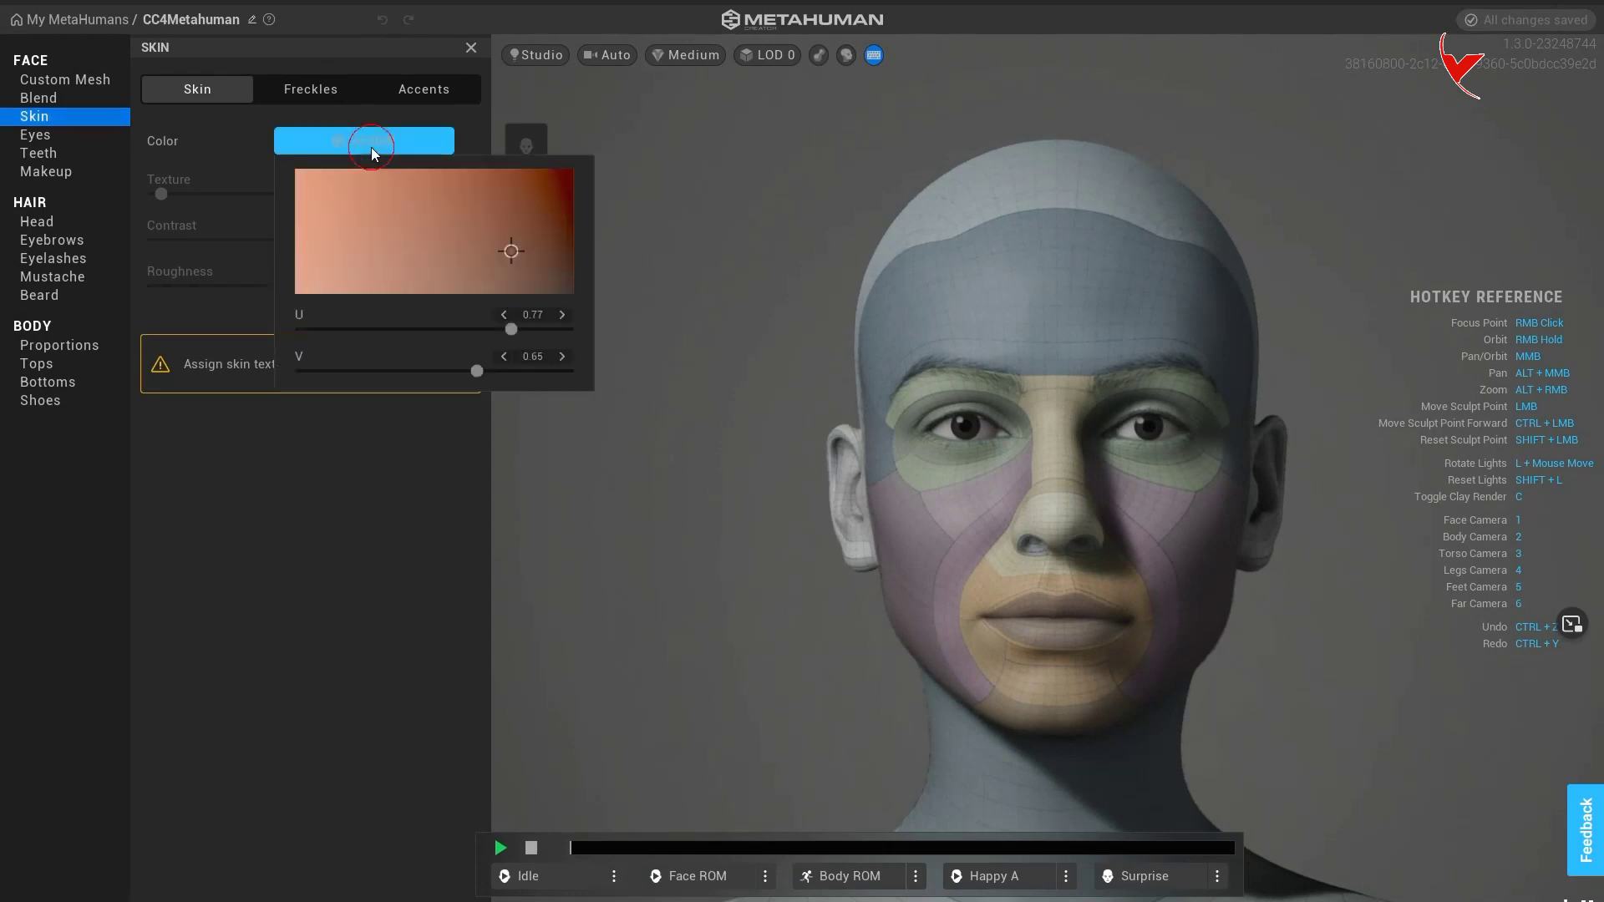
click(369, 209)
click(349, 423)
Apply the second freckle preset in the first row to the skin
click(313, 90)
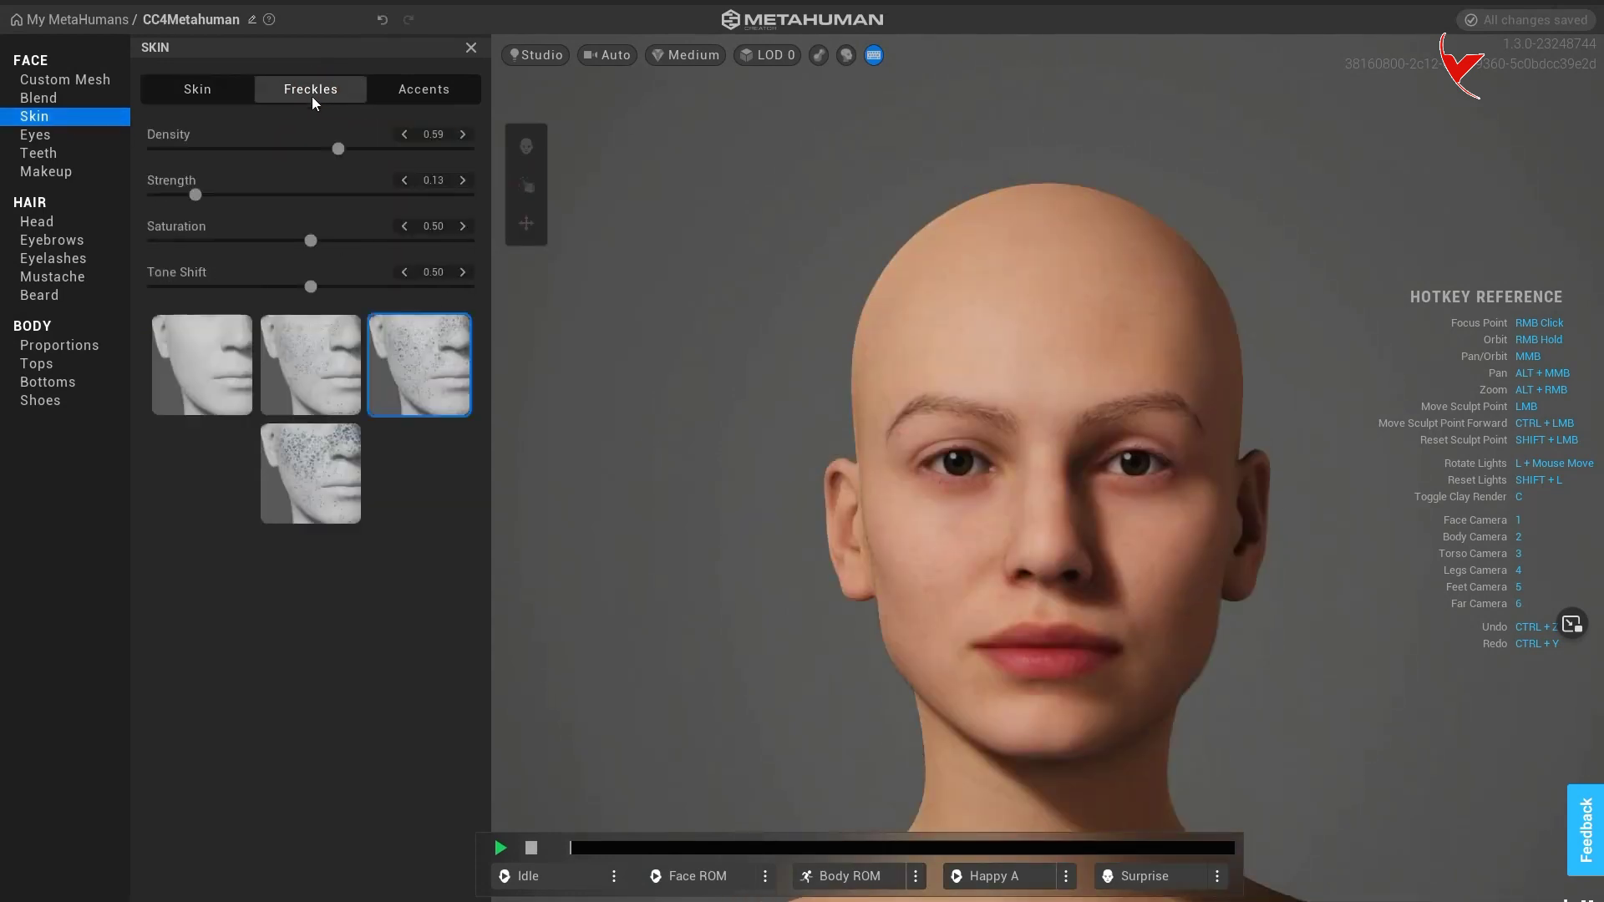
click(242, 373)
click(332, 372)
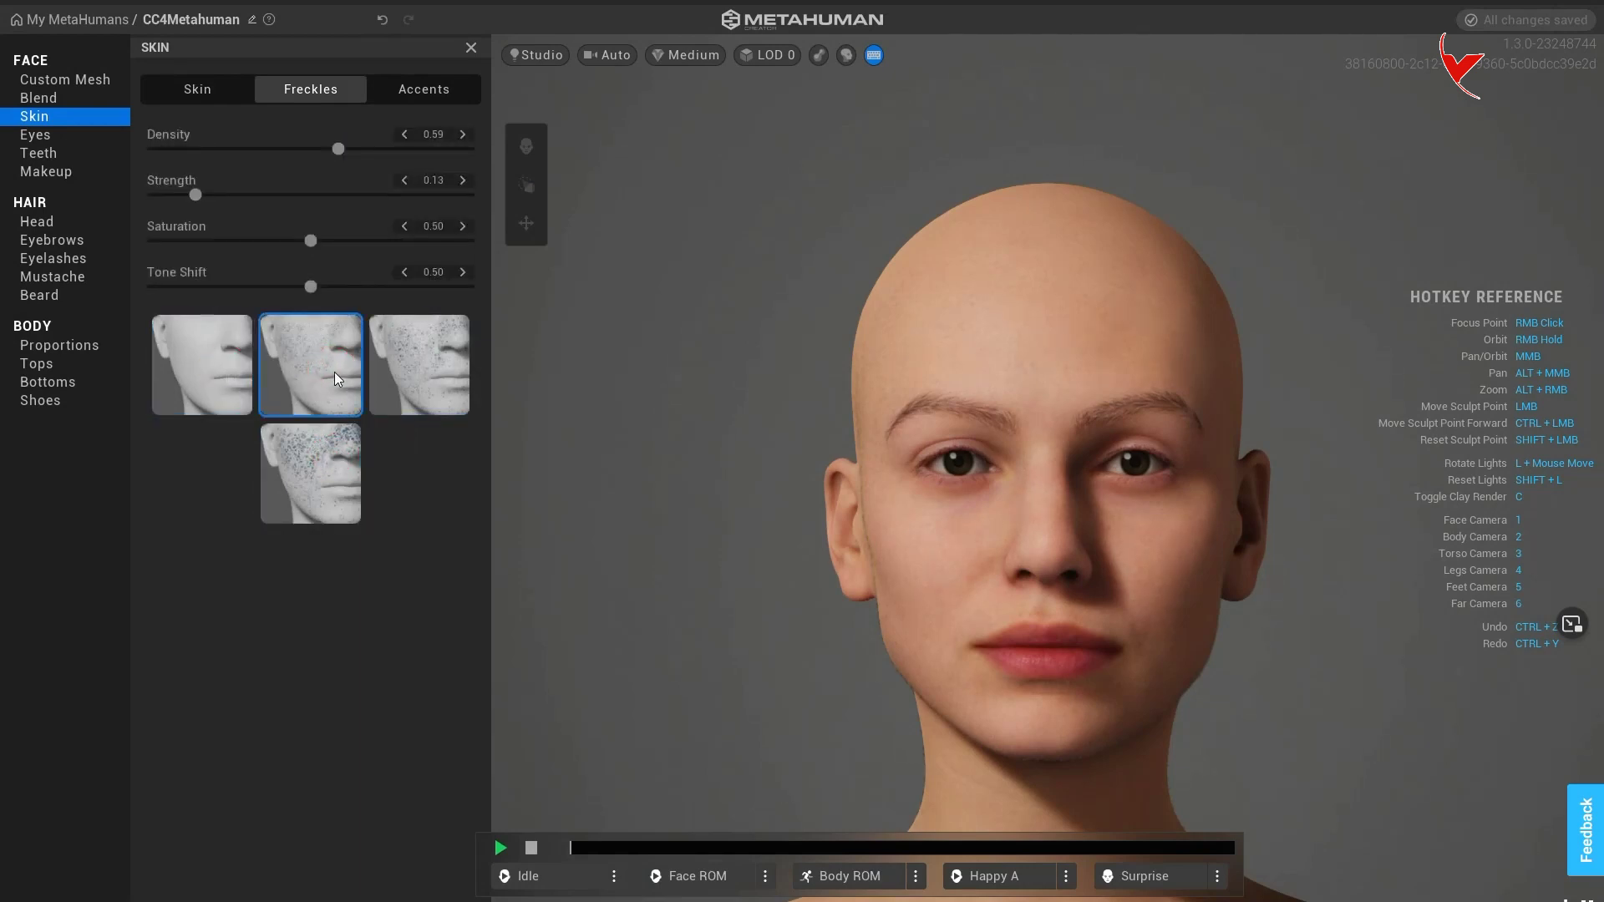
Enable editing of the custom mesh using the Unlock only option
click(74, 82)
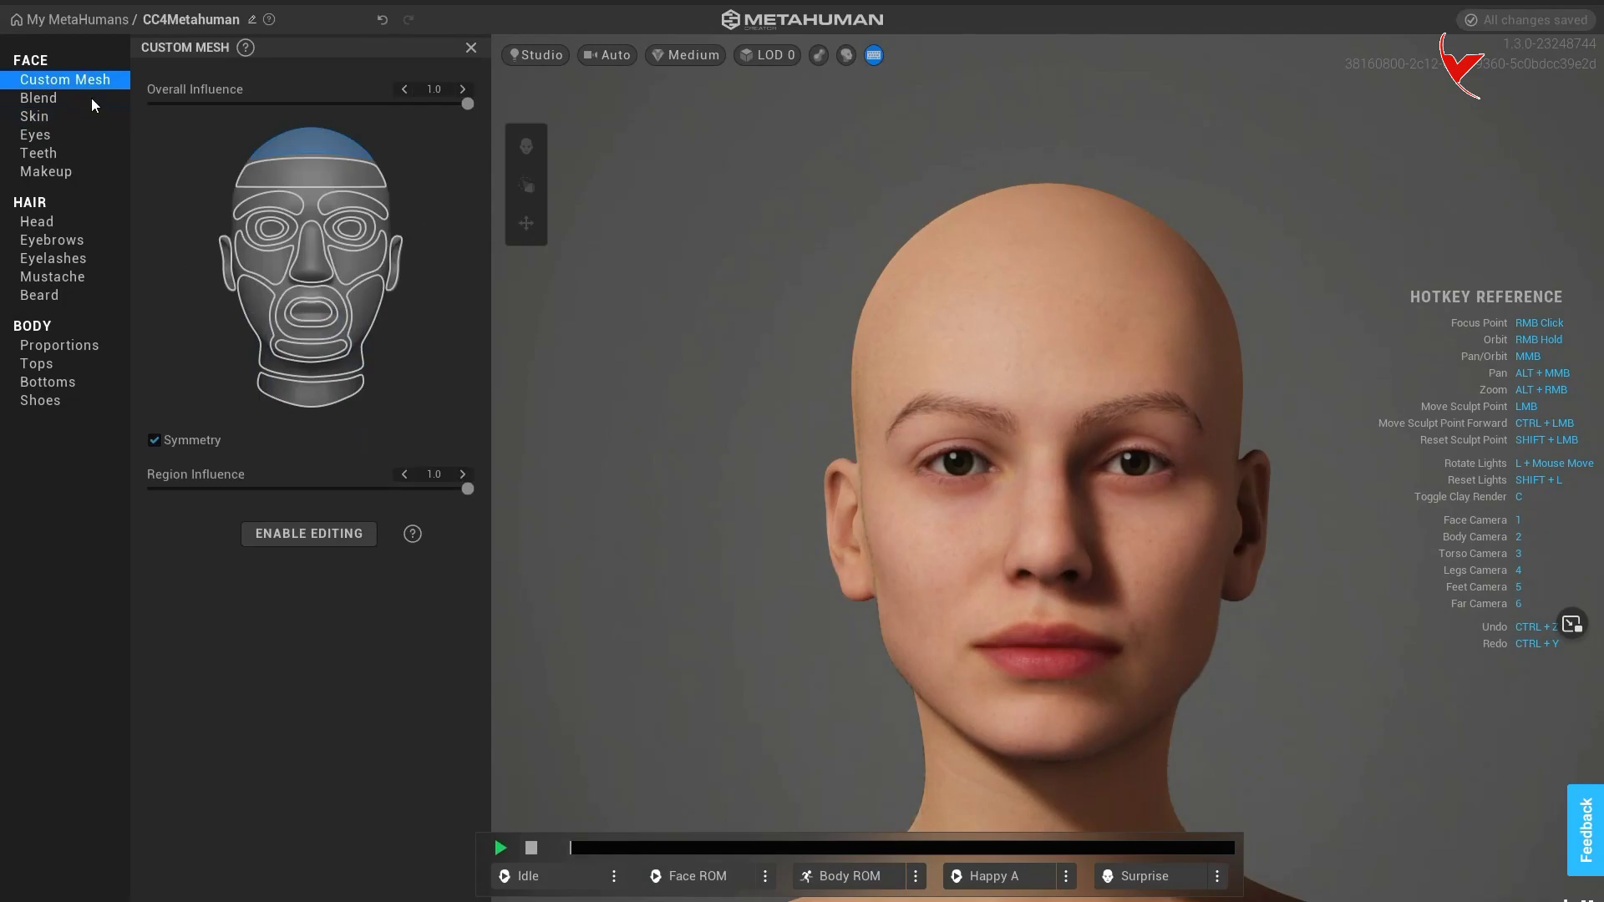
click(309, 533)
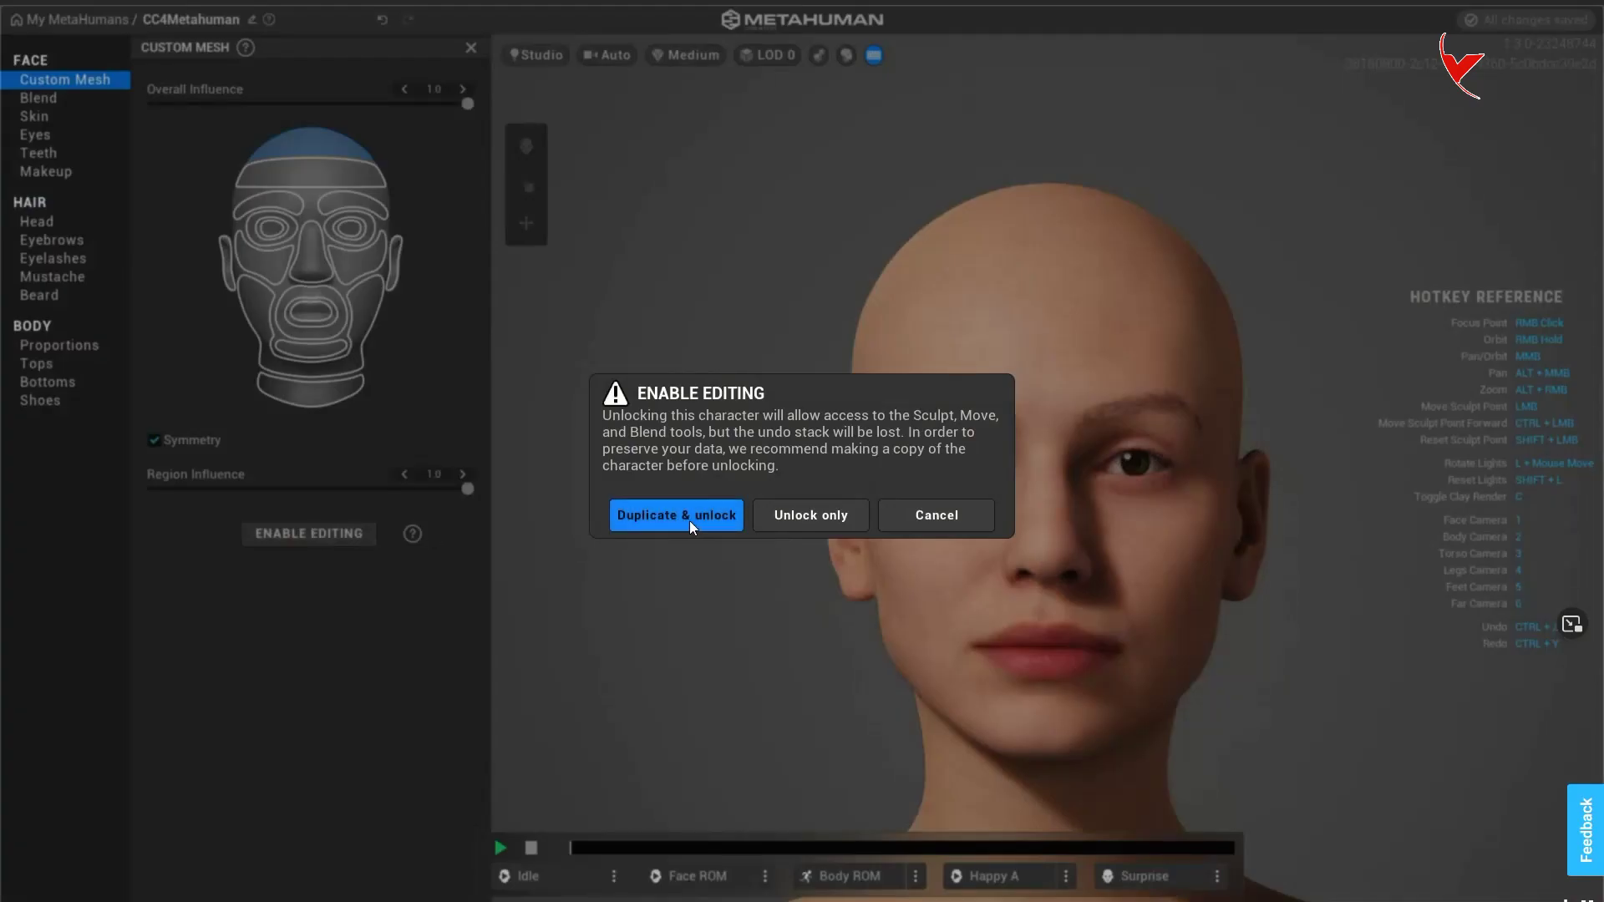
click(793, 514)
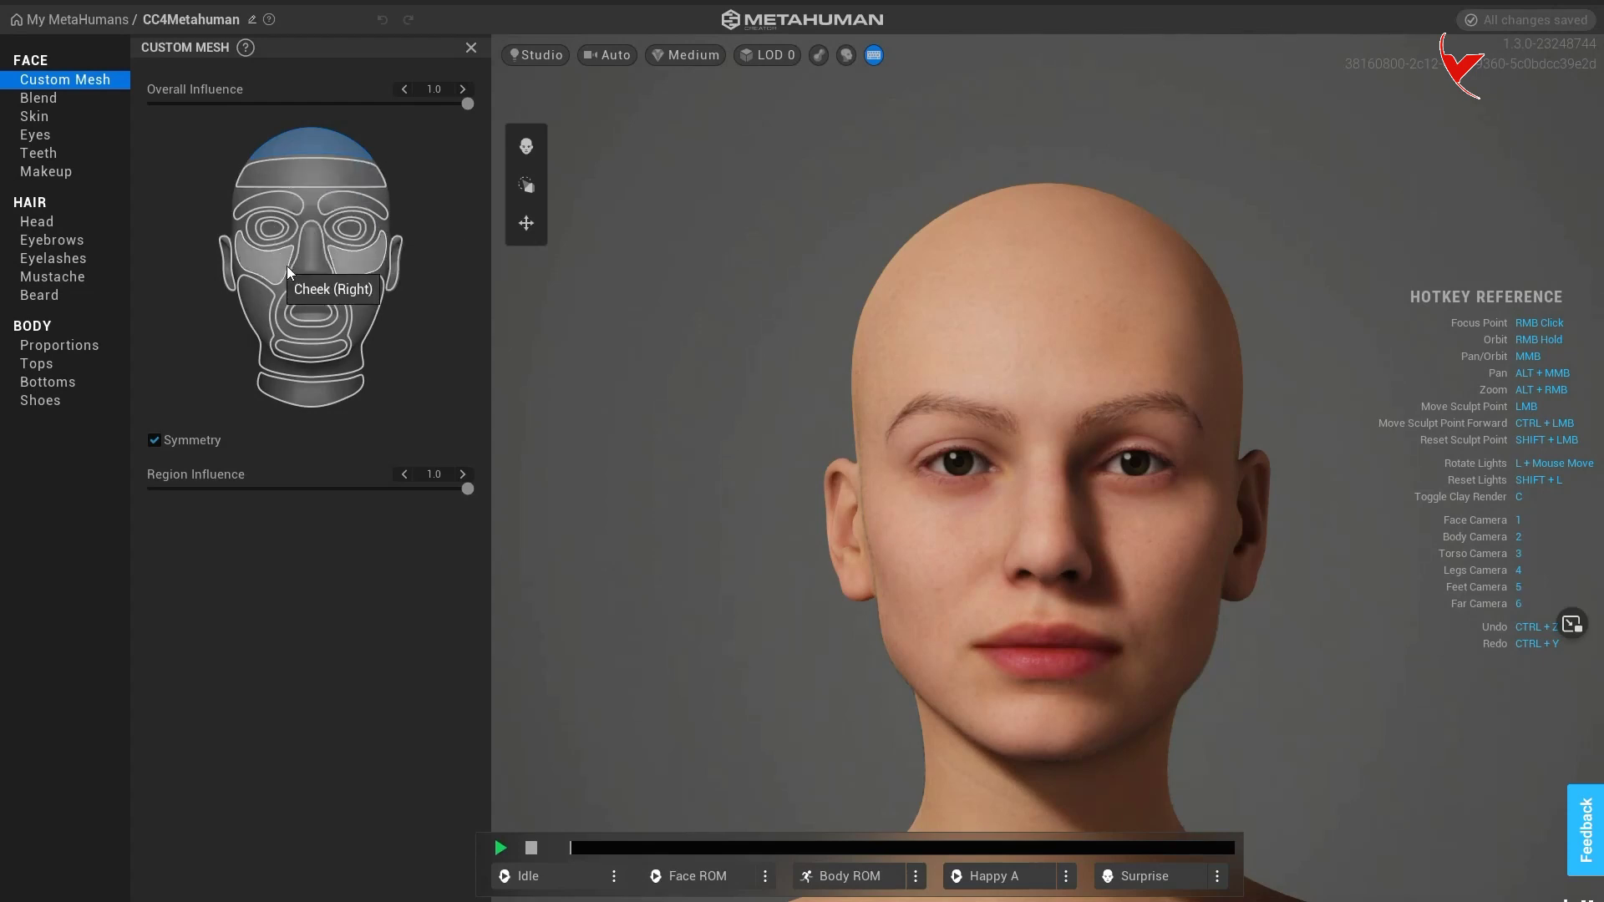
Set the nose's Region Influence to 0.0 and try out the custom mesh's overall and region influence
click(310, 271)
drag(445, 499, 84, 499)
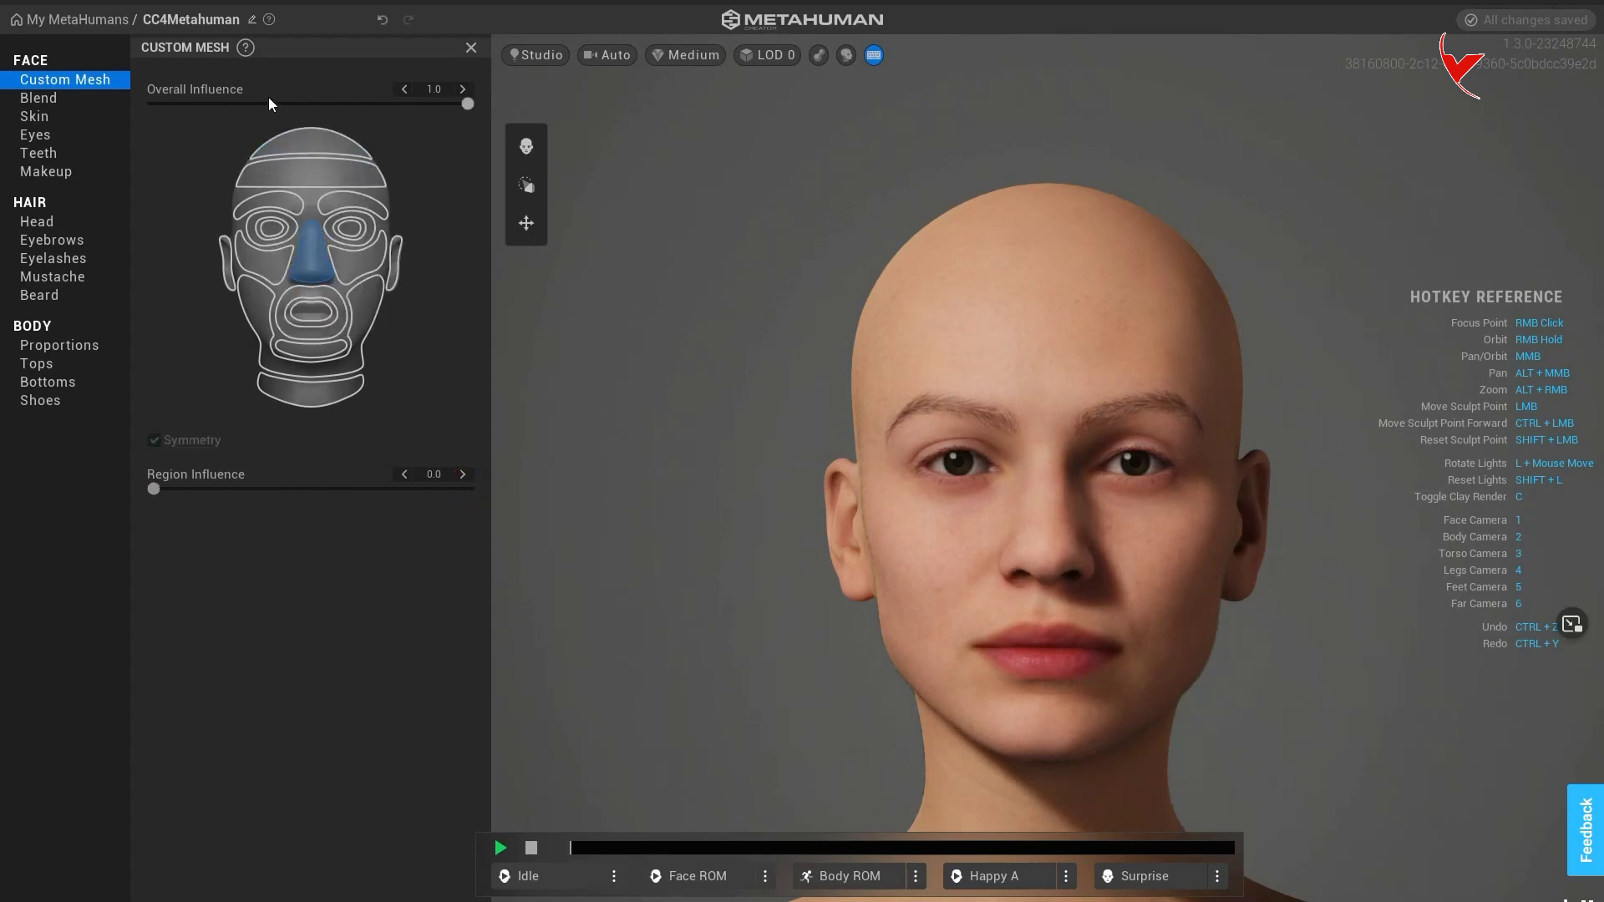
drag(418, 105, 494, 137)
drag(467, 490, 130, 496)
click(177, 494)
Try a few eye presets and apply the middle one in the last row
click(68, 136)
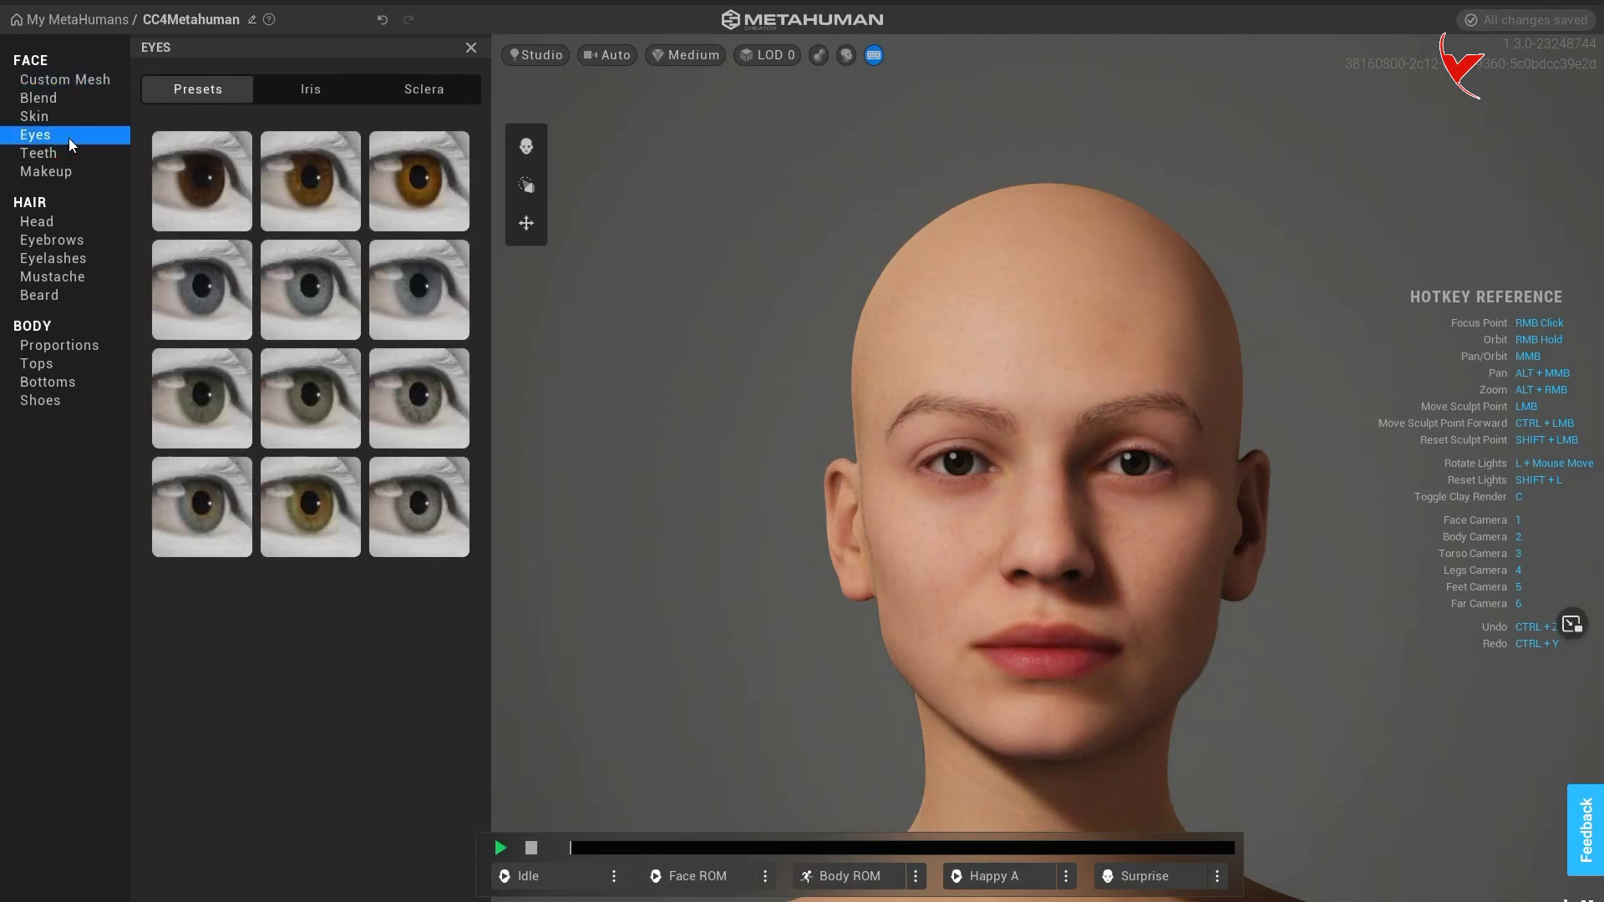
click(185, 274)
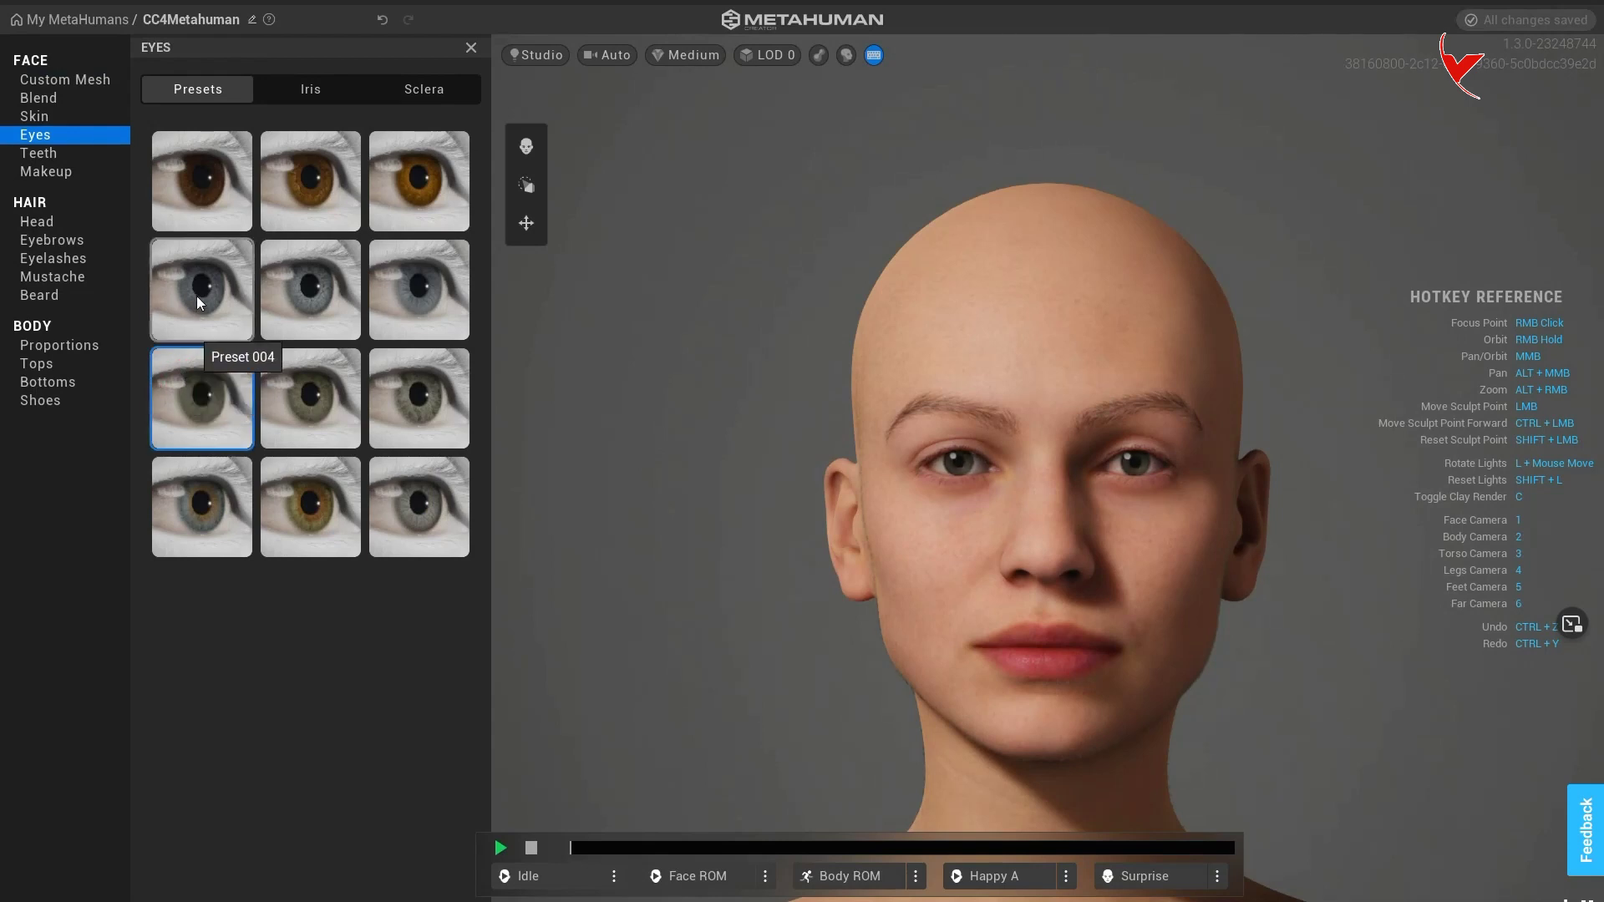
click(315, 500)
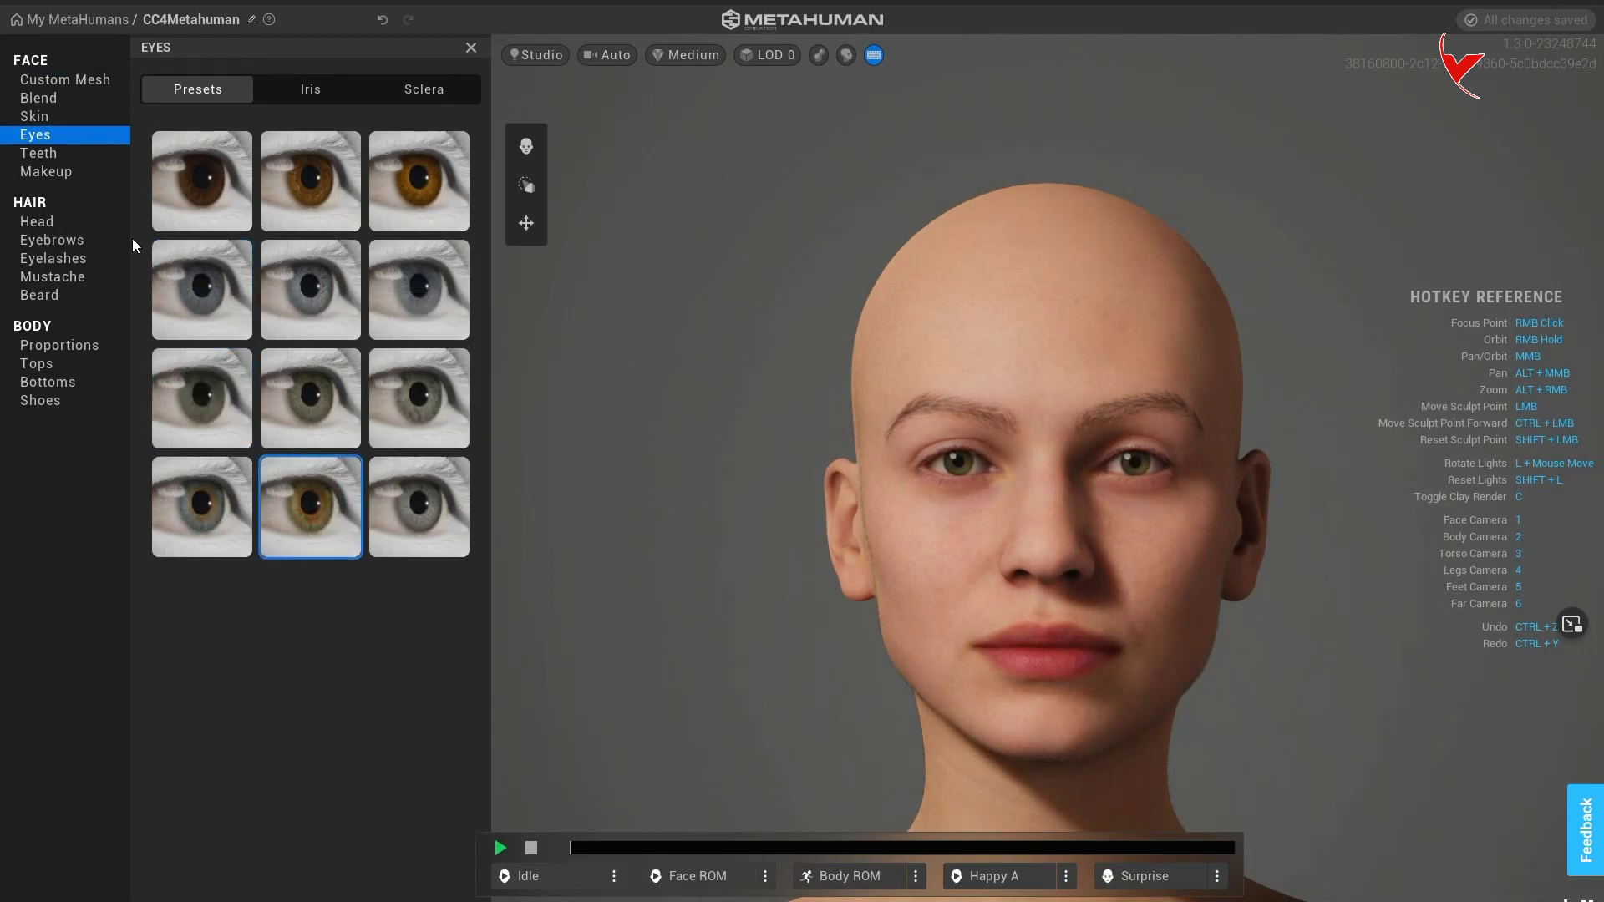
Give the head the shoulder-length wavy hairstyle with side-swept bangs
click(62, 220)
drag(480, 194, 477, 543)
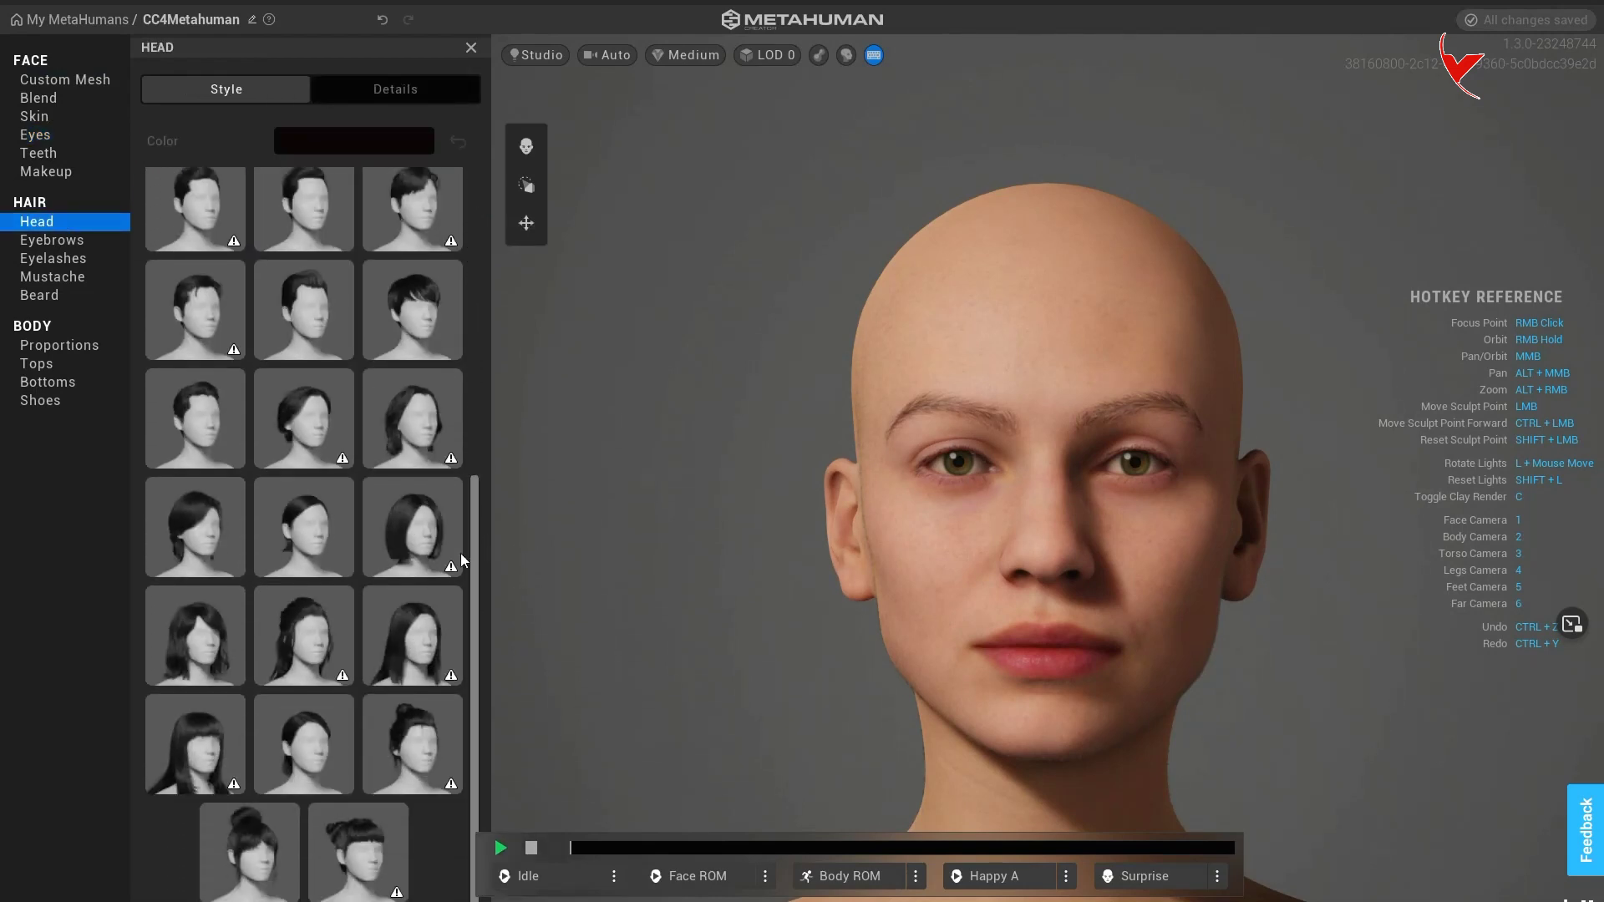
click(192, 653)
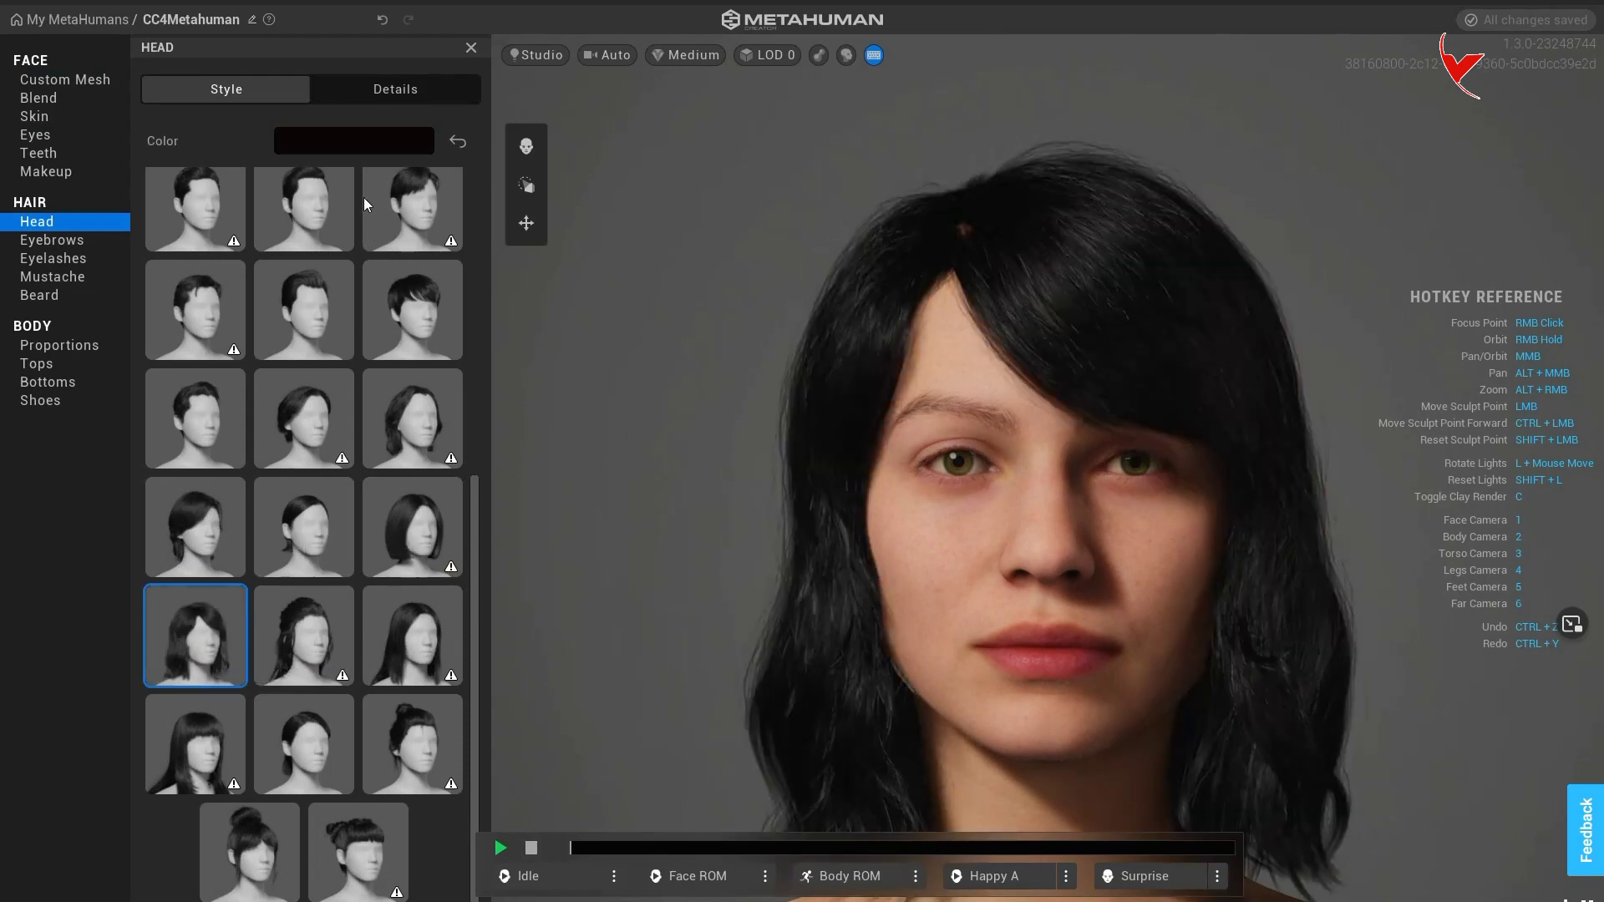
Colour the hair medium brown with the seventh swatch in the second row of the Neutral presets
click(344, 132)
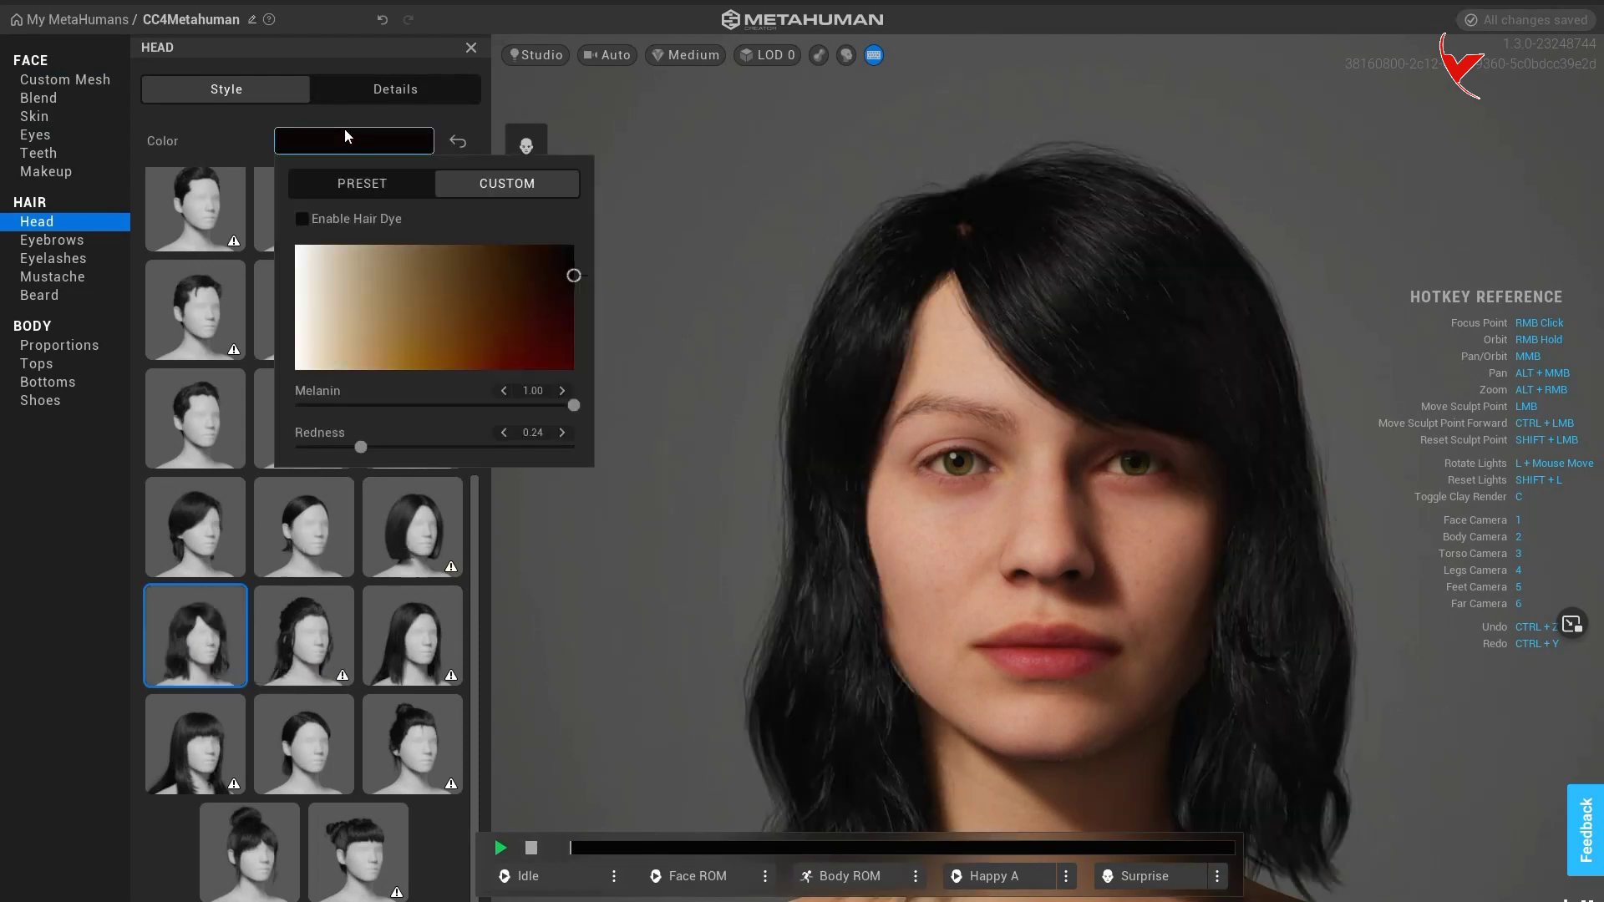
click(361, 182)
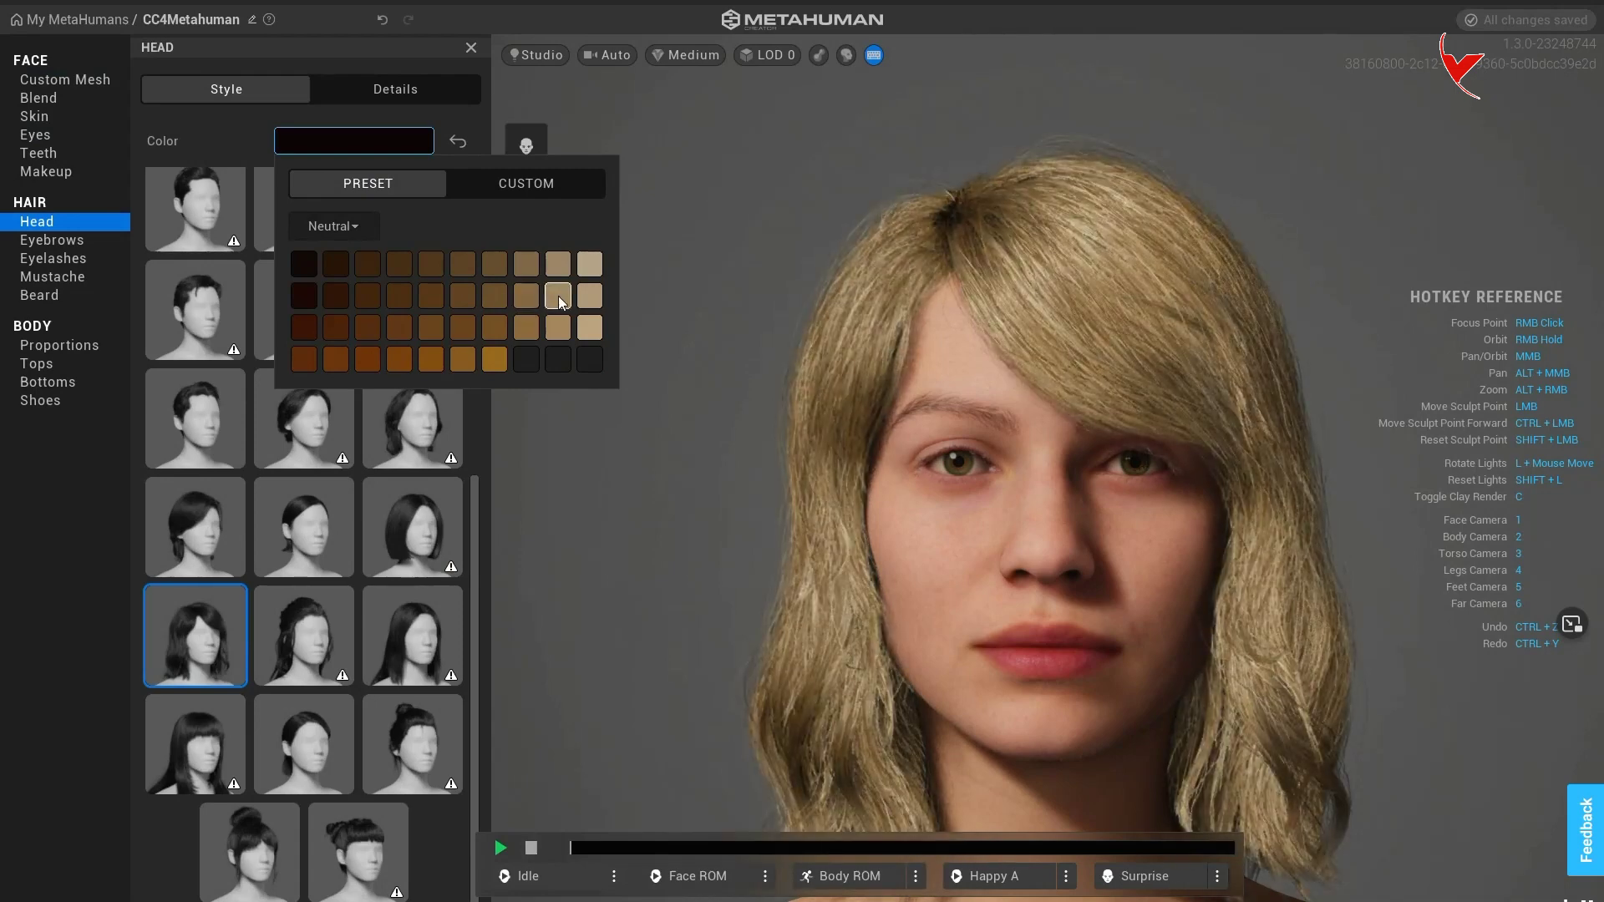
click(495, 296)
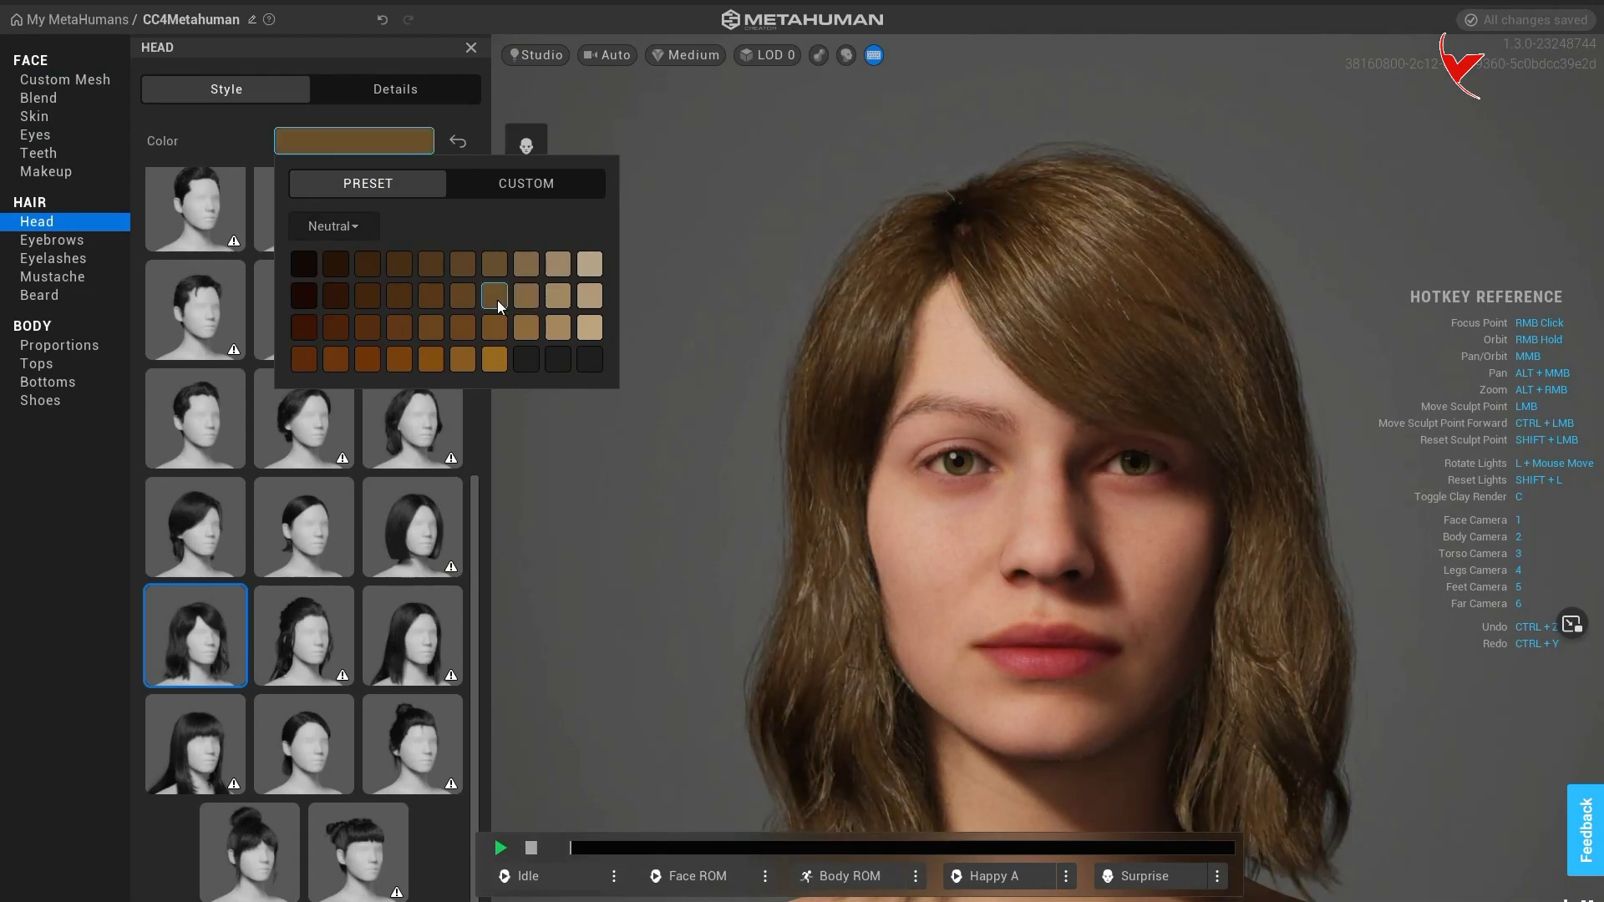
click(243, 138)
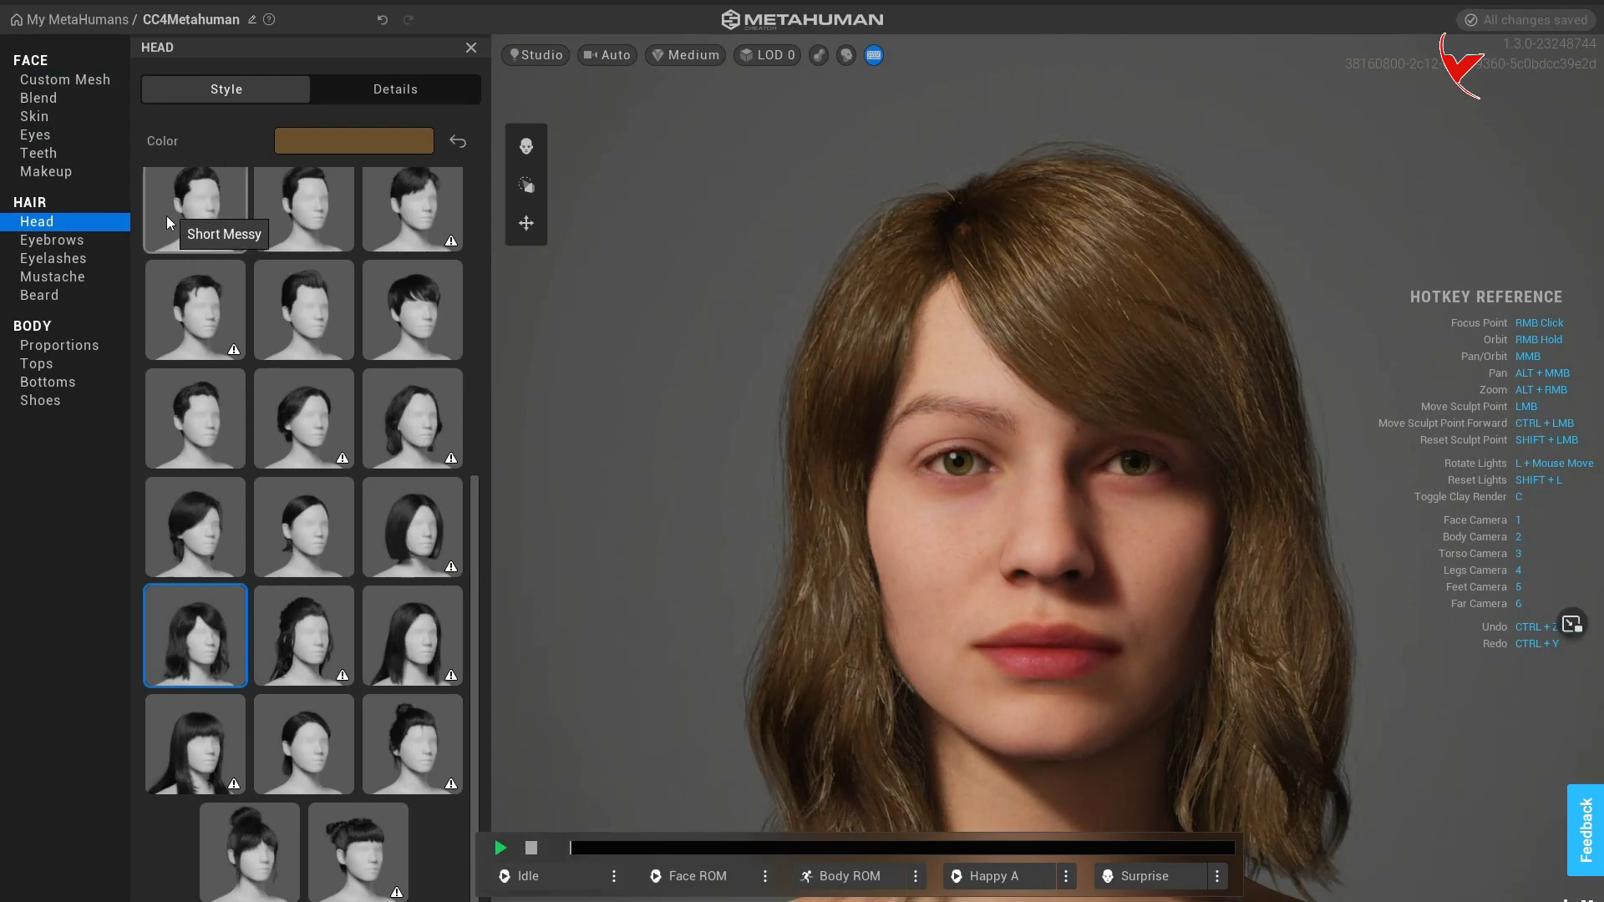
Set the body proportions to the first Average-height body type
click(75, 346)
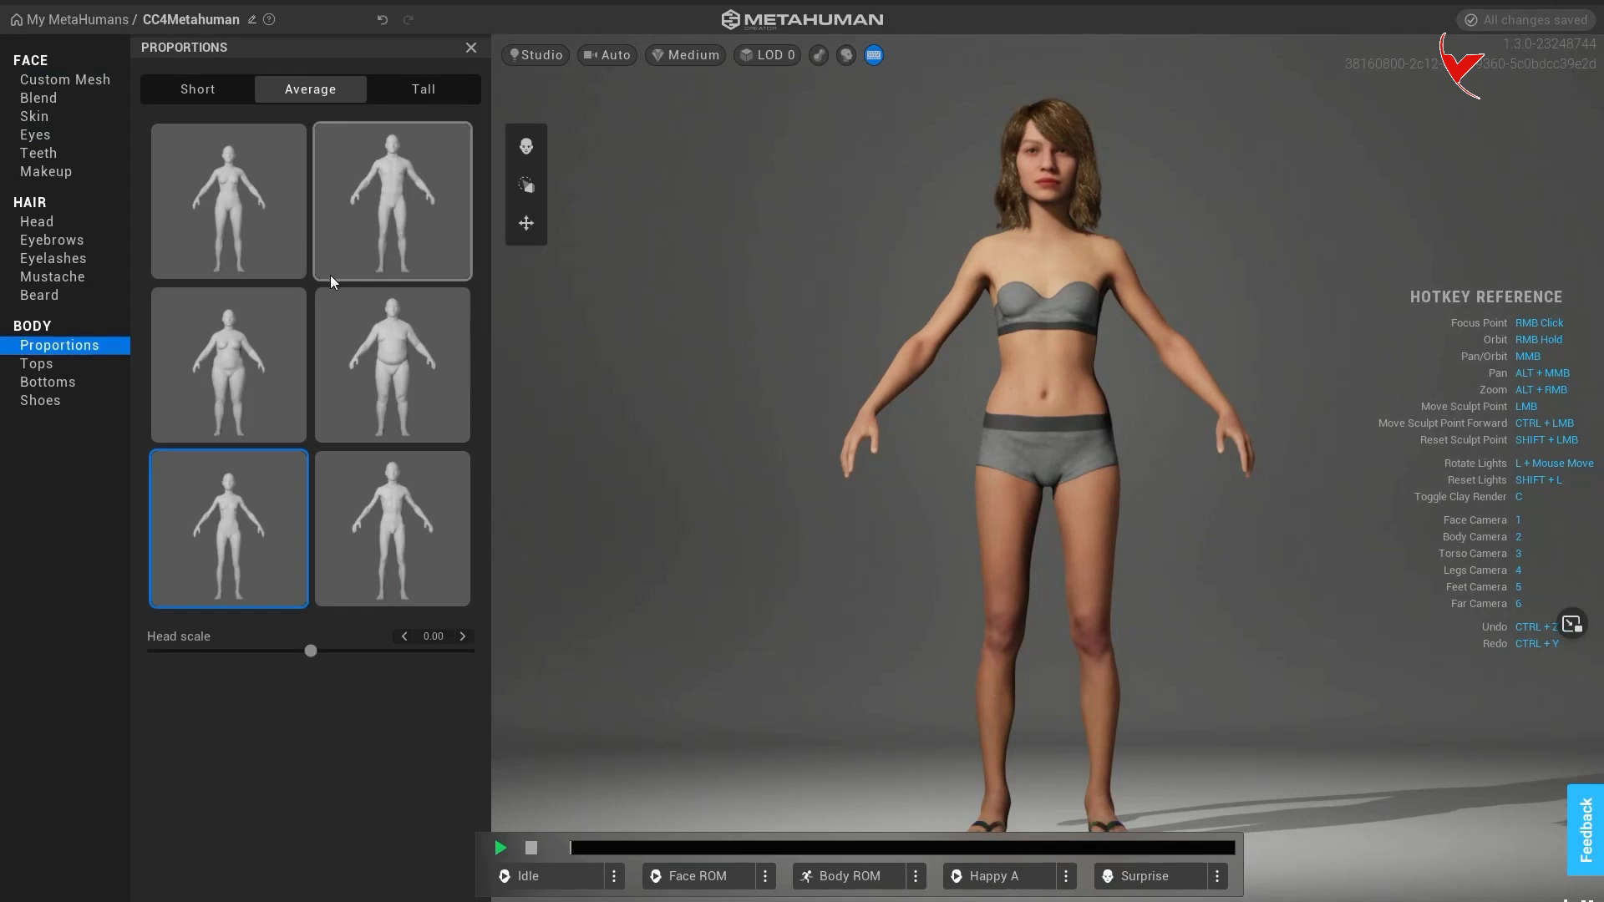
click(278, 234)
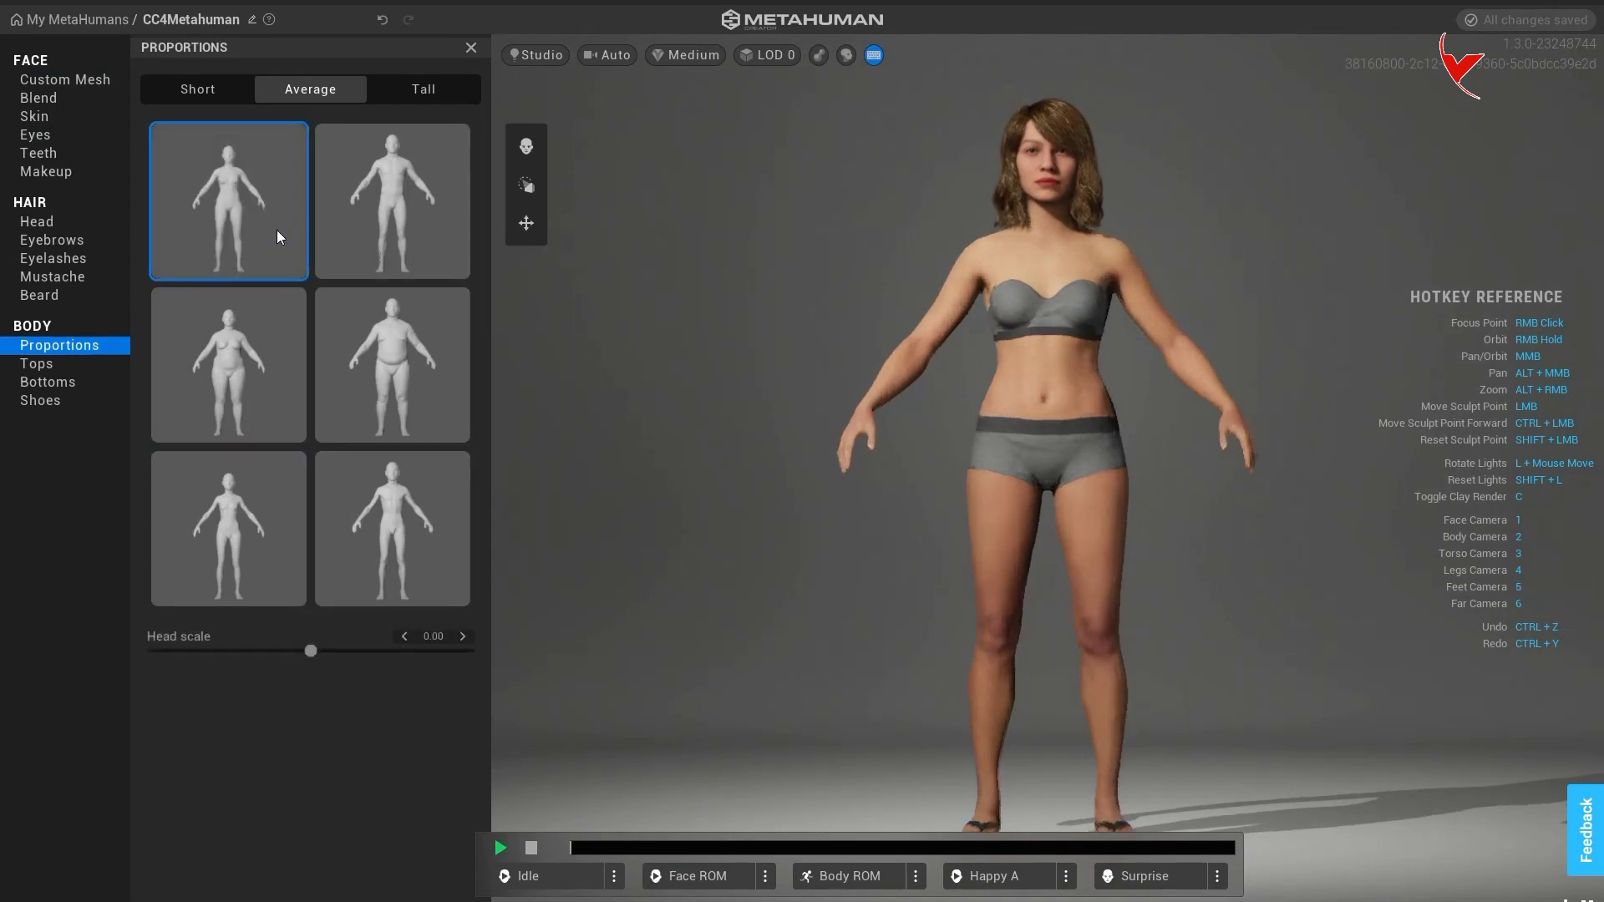
Dress the MetaHuman in the Hoodie top and set its secondary colour to pink FF77A5
click(57, 368)
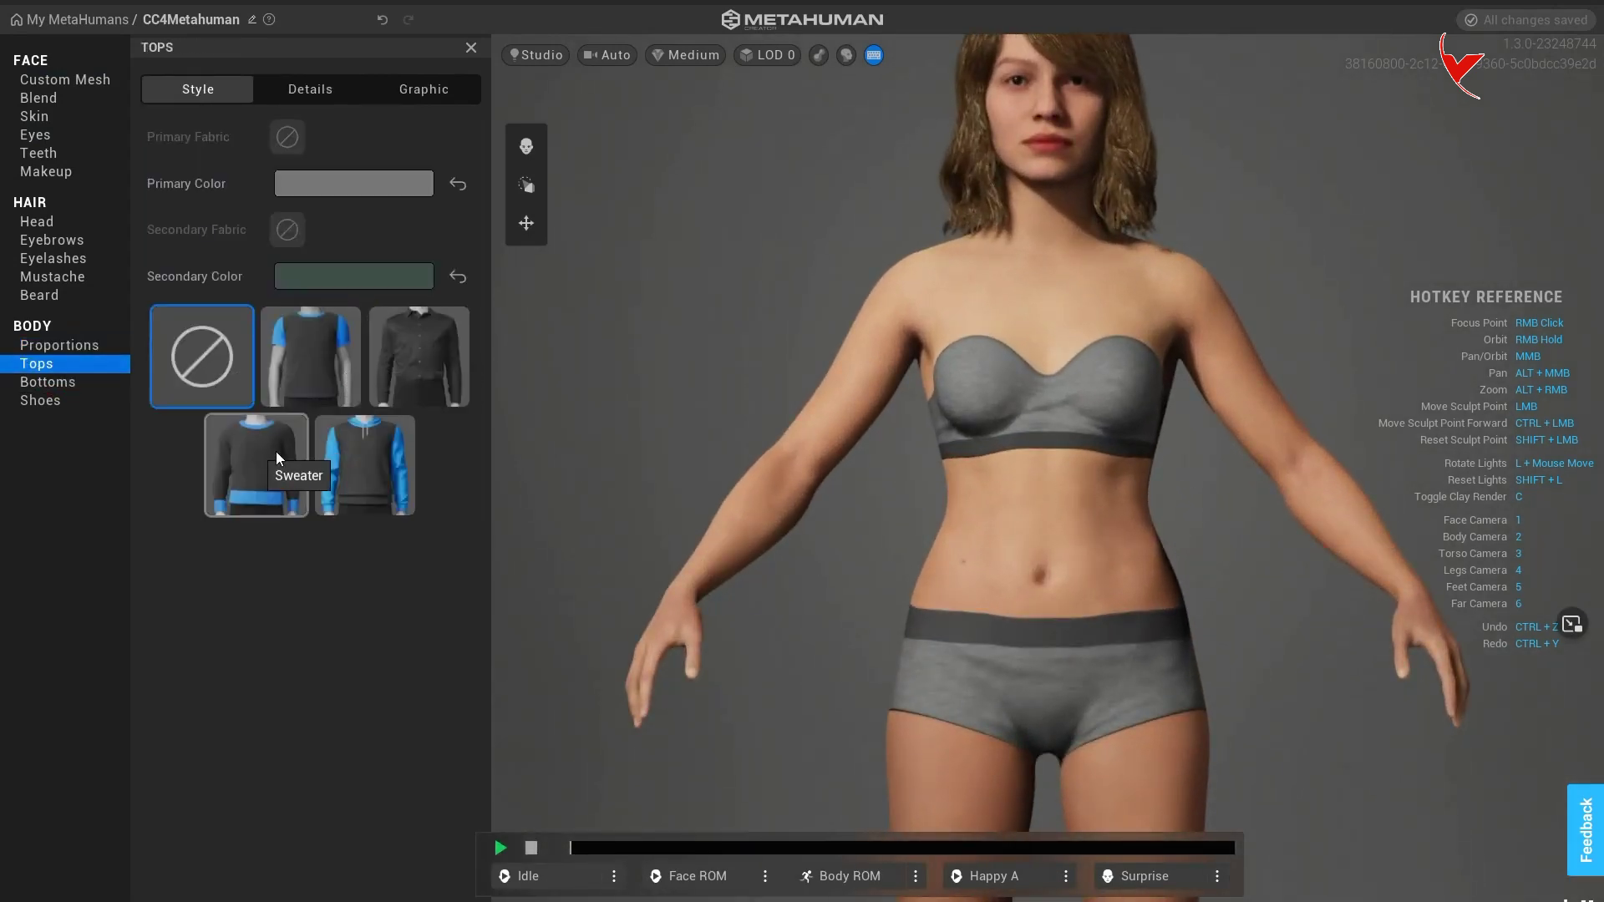
click(344, 451)
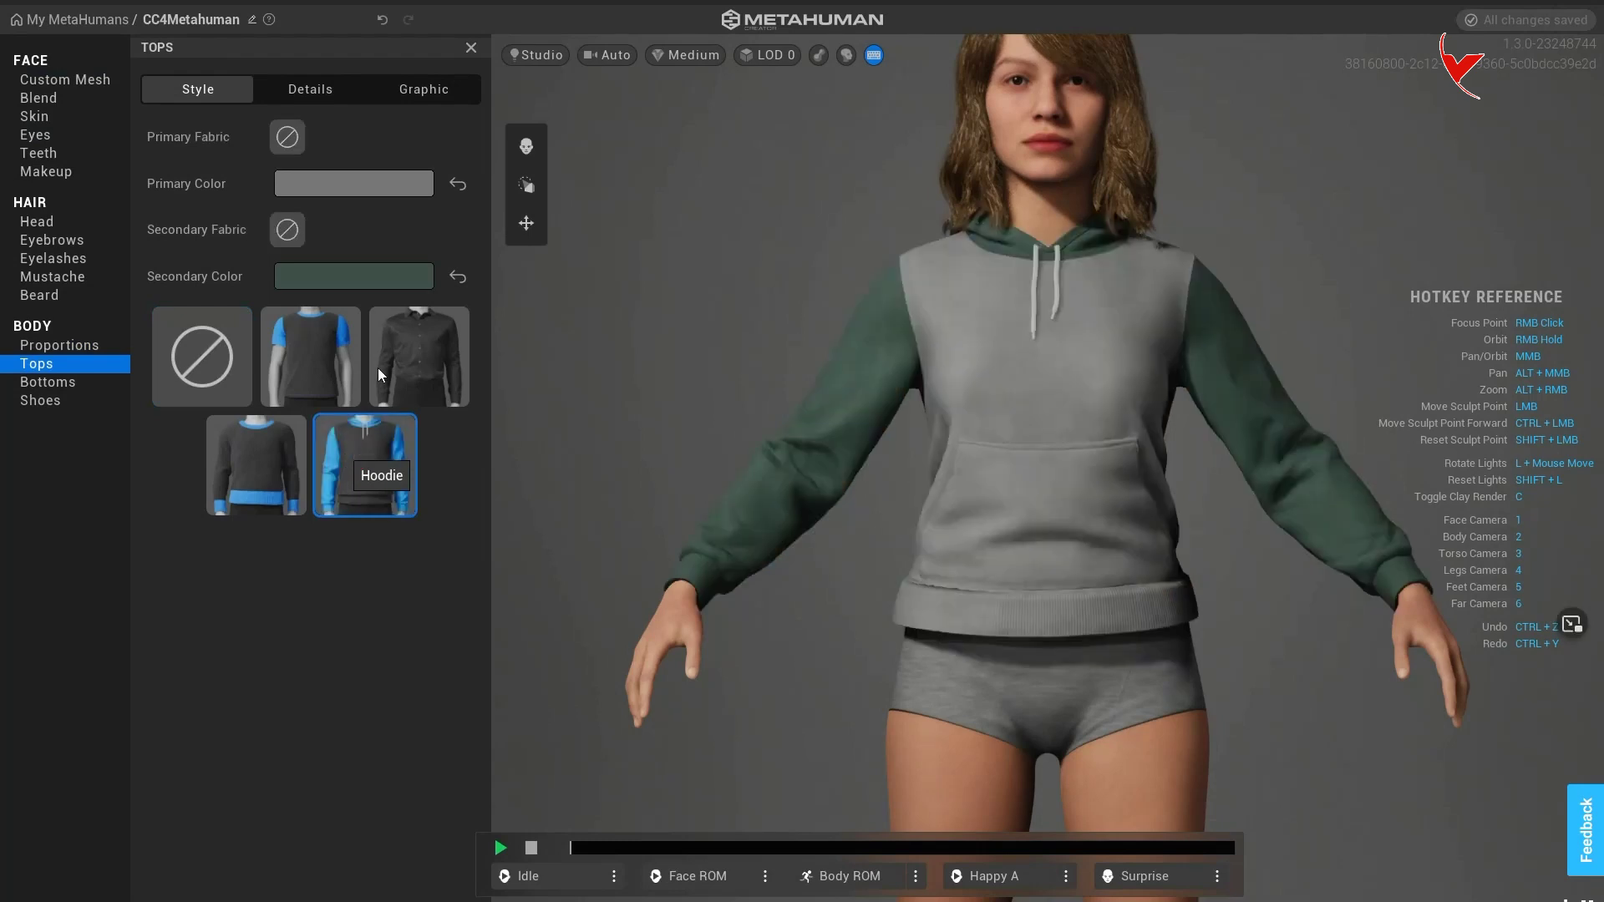
click(362, 276)
click(557, 382)
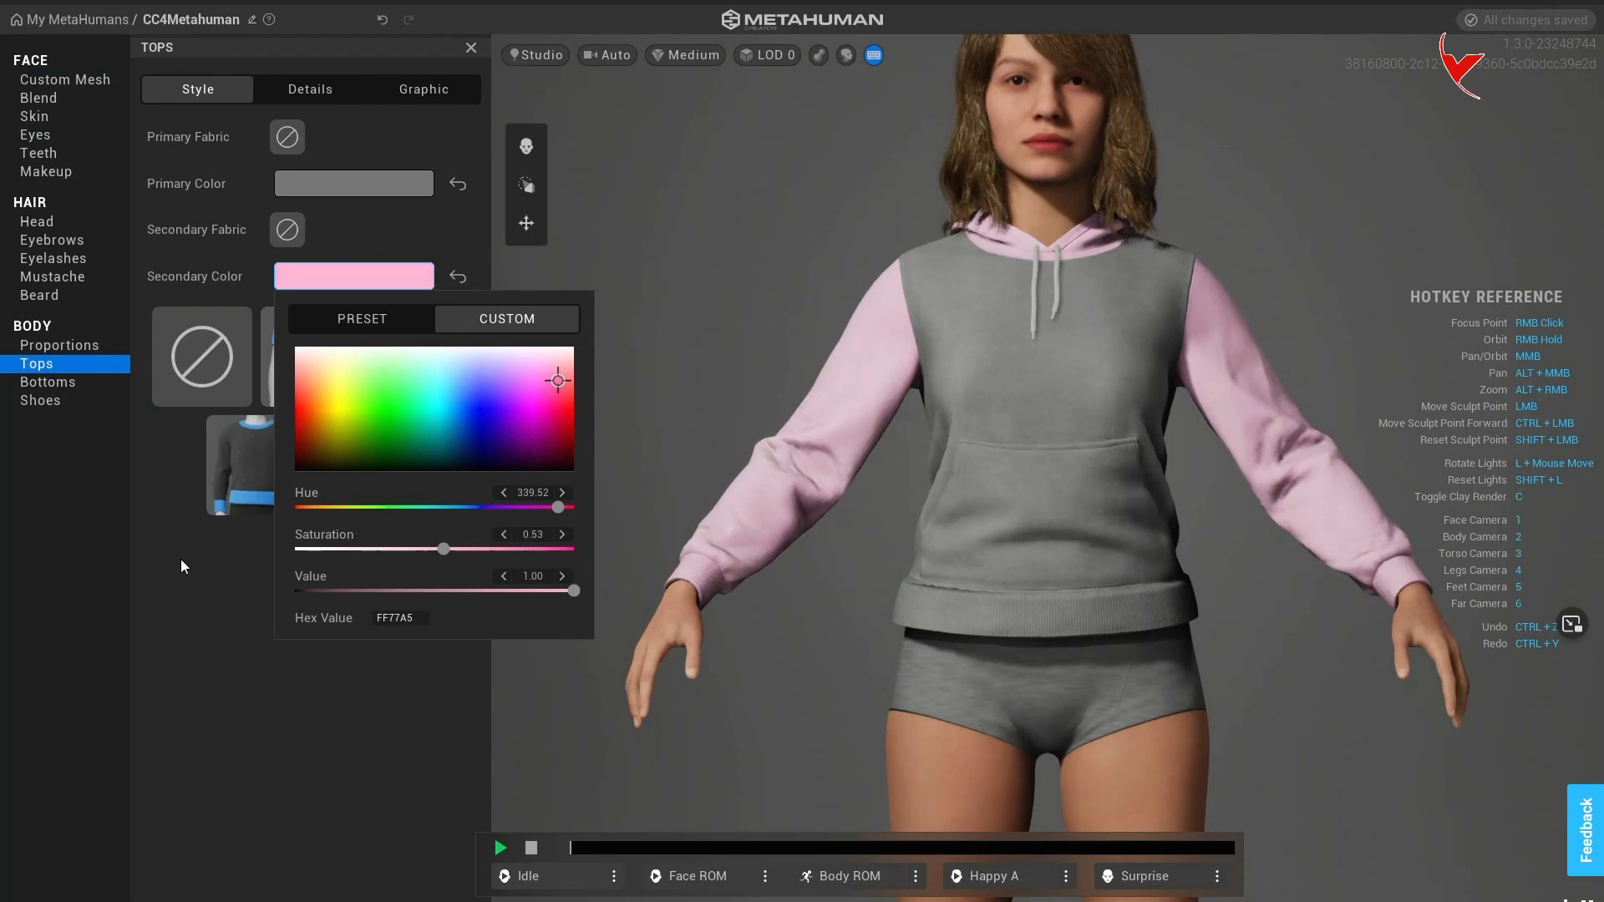
Add the cuffed cargo pants as bottoms and the slip-on sneakers as shoes
click(80, 383)
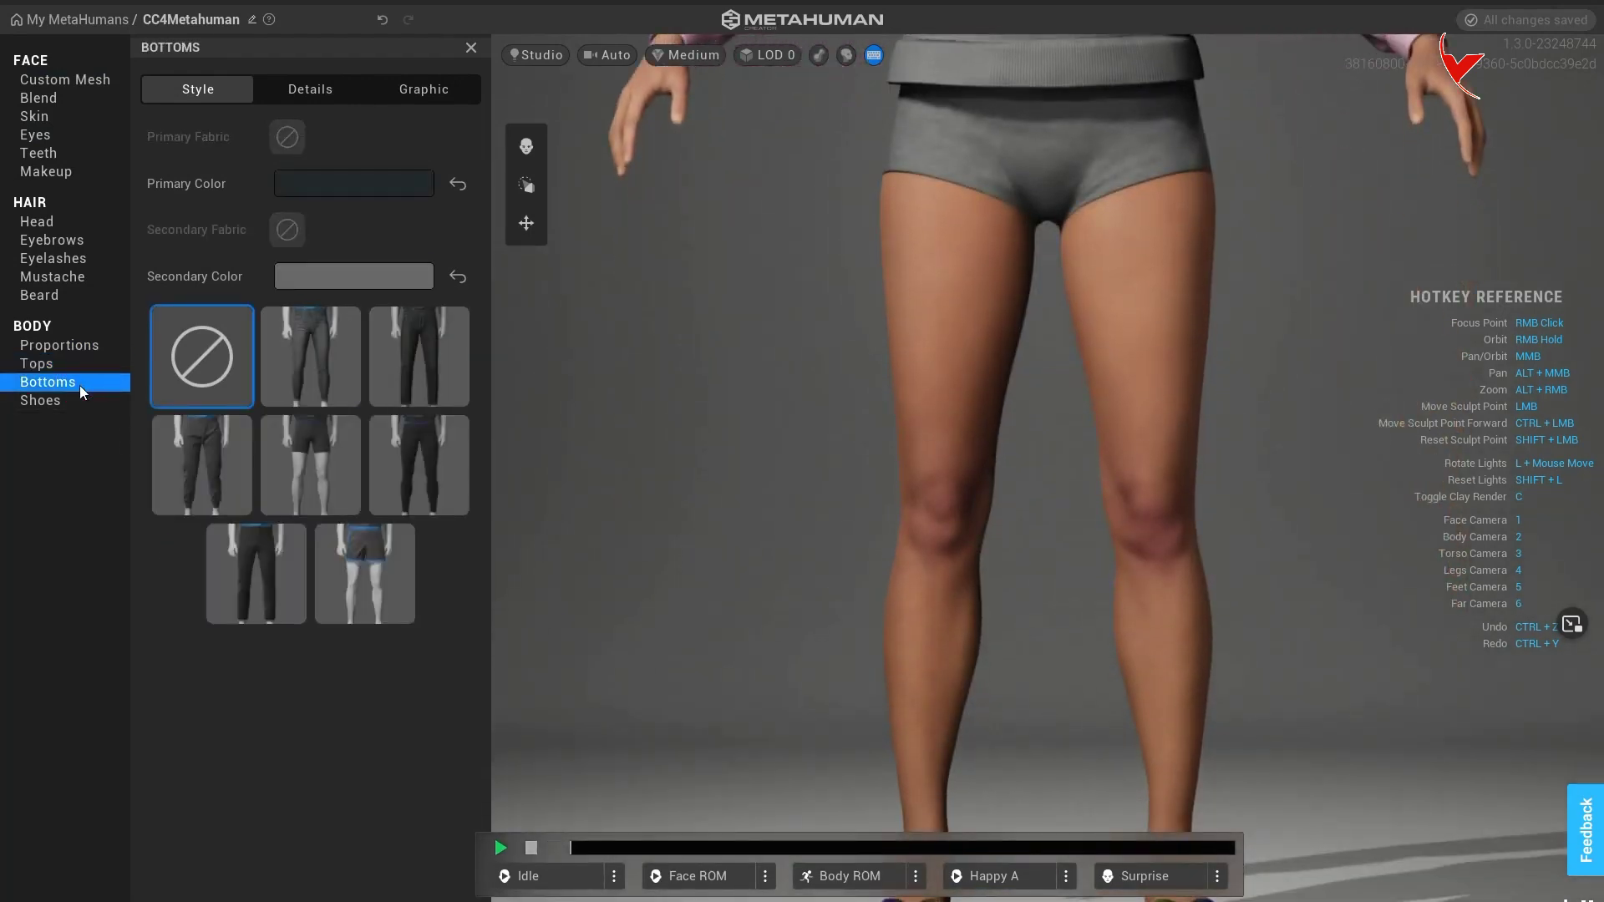
click(206, 457)
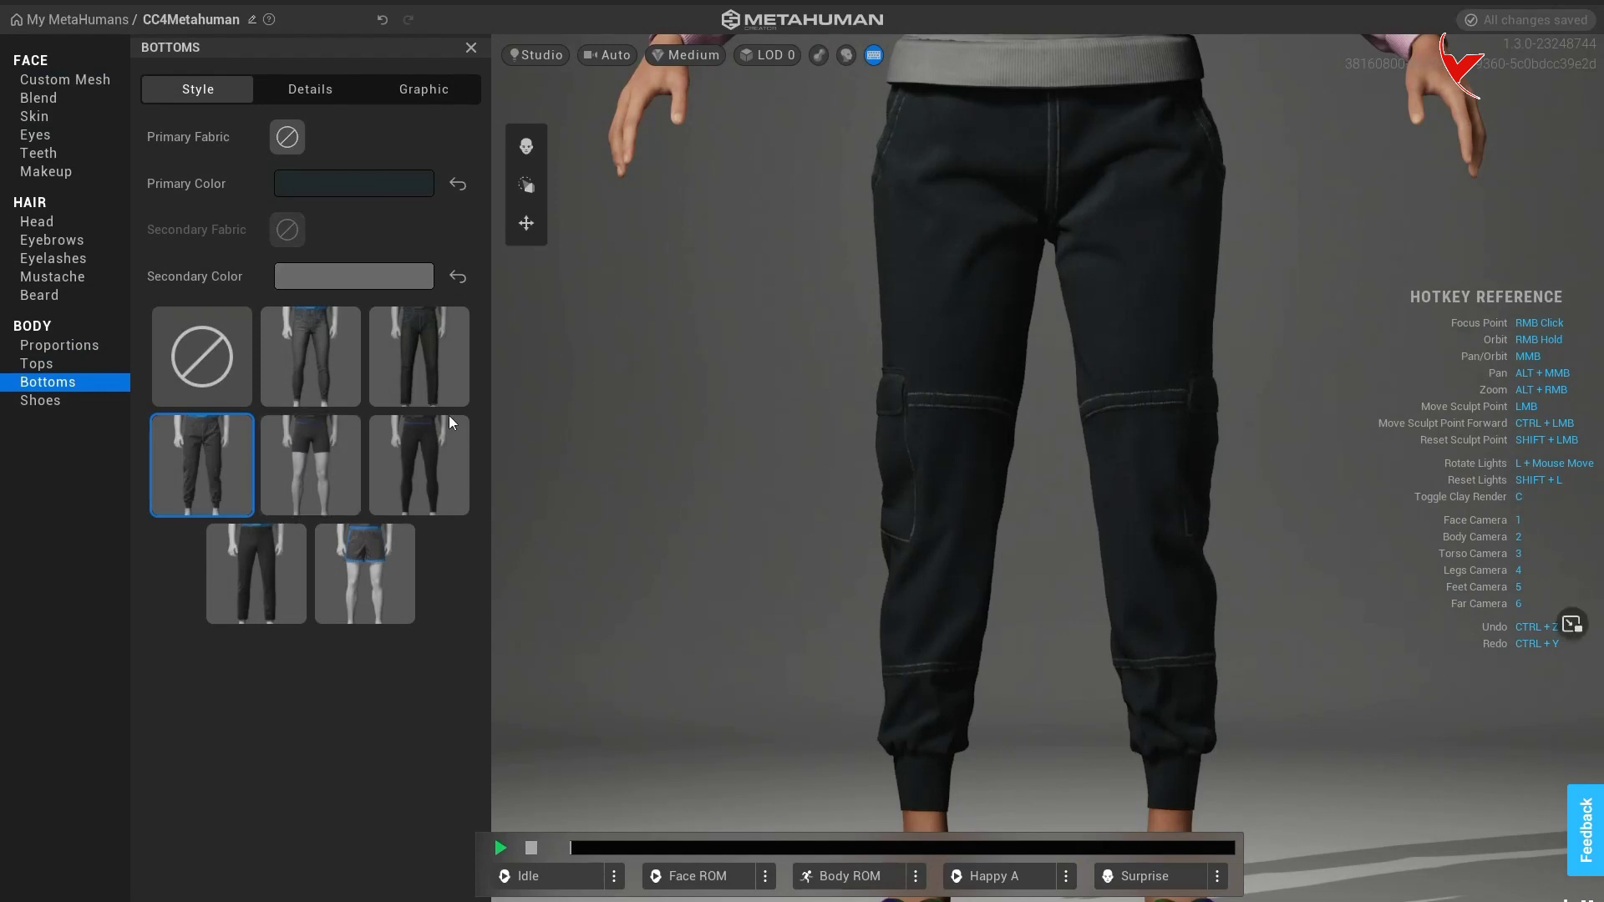
click(68, 405)
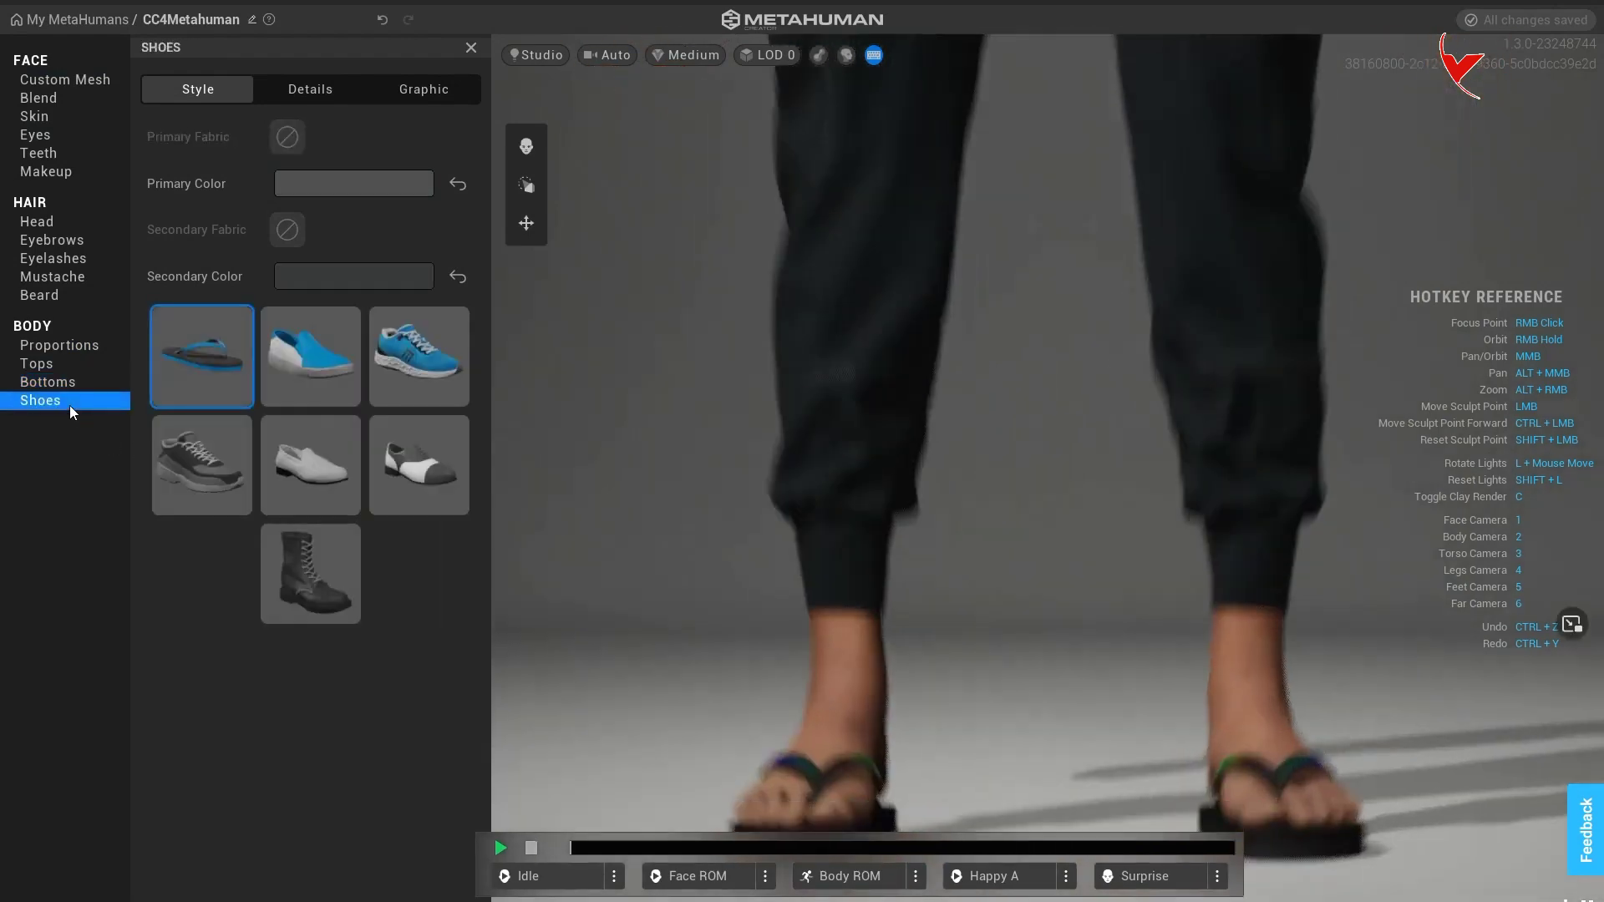
click(313, 349)
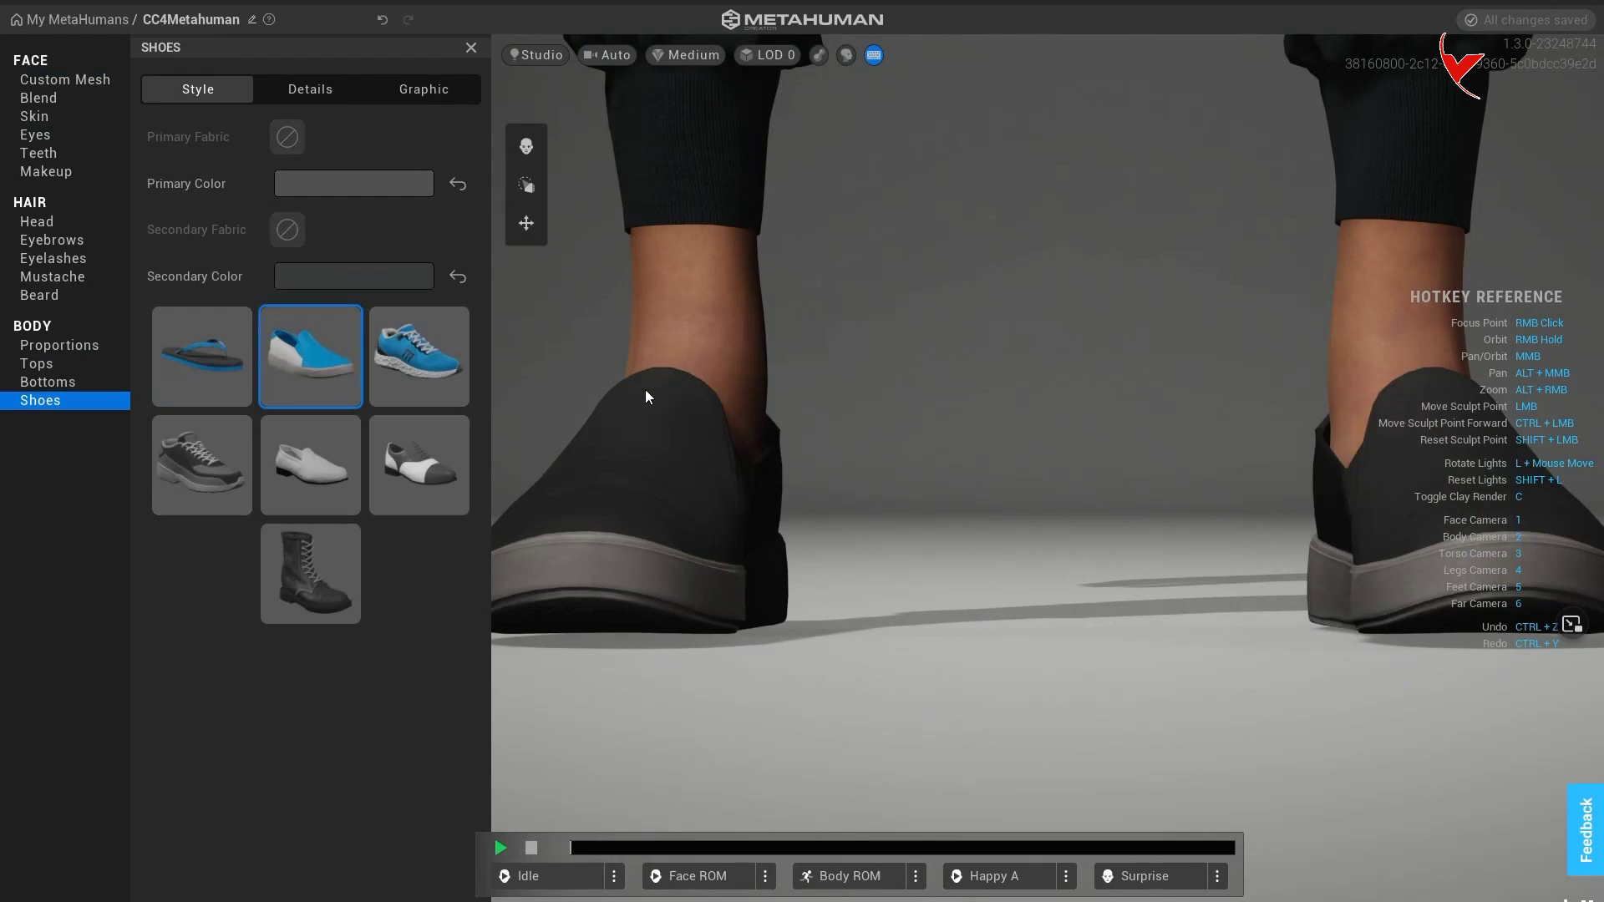
Colour the slip-on shoes light blue, with secondary colour 25C8FF and primary colour 18C5FF
scroll(645, 390, down, 3)
click(347, 278)
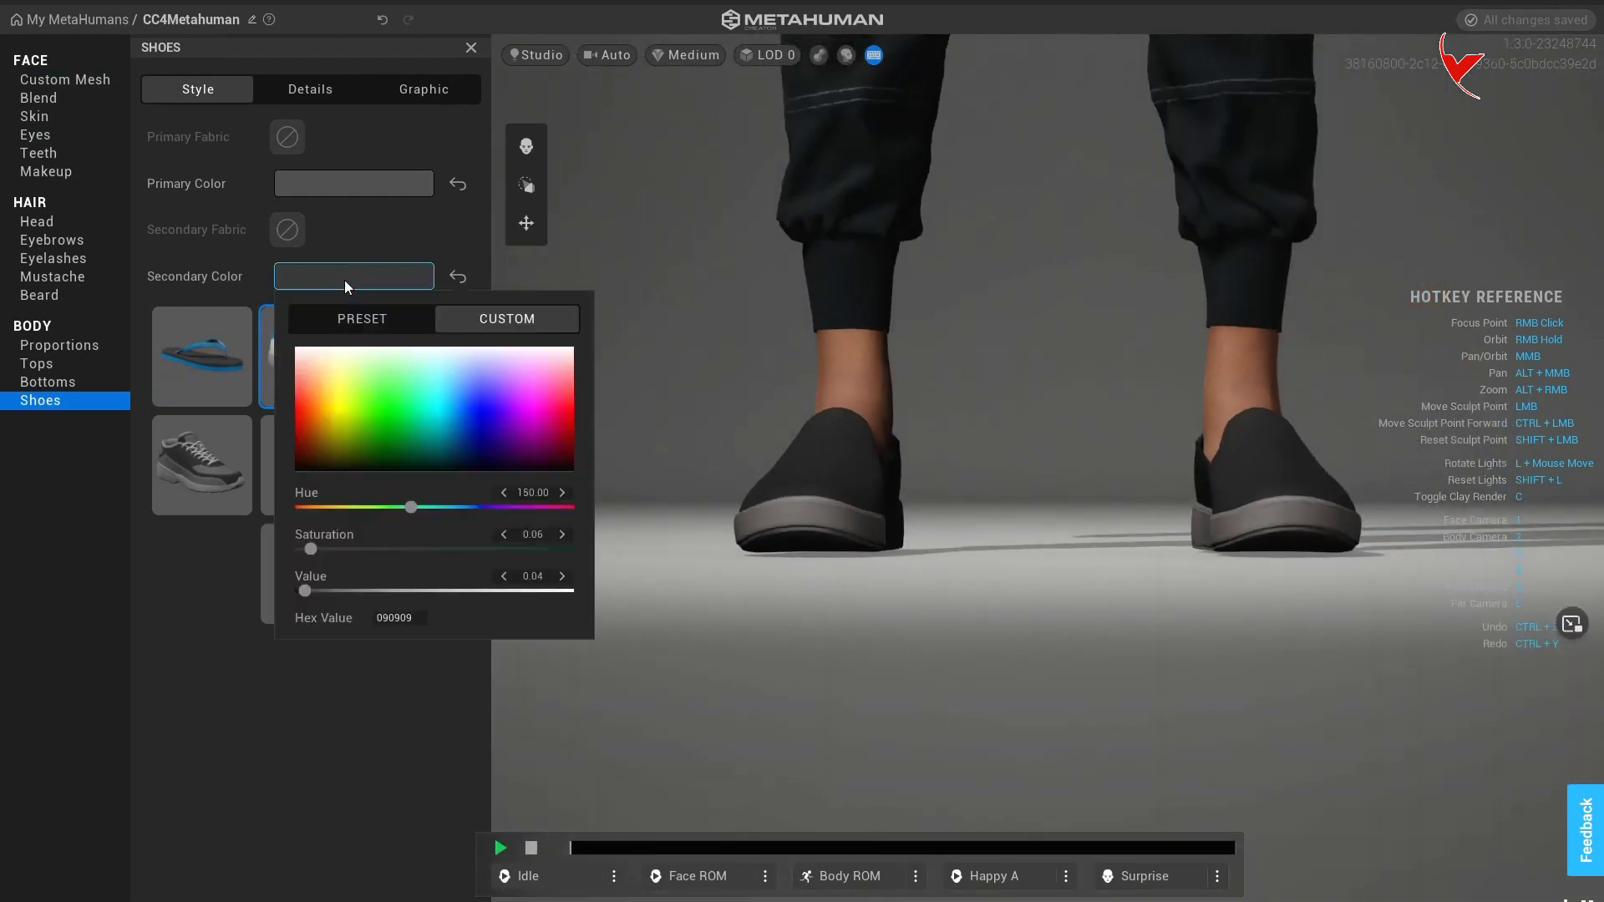
click(449, 401)
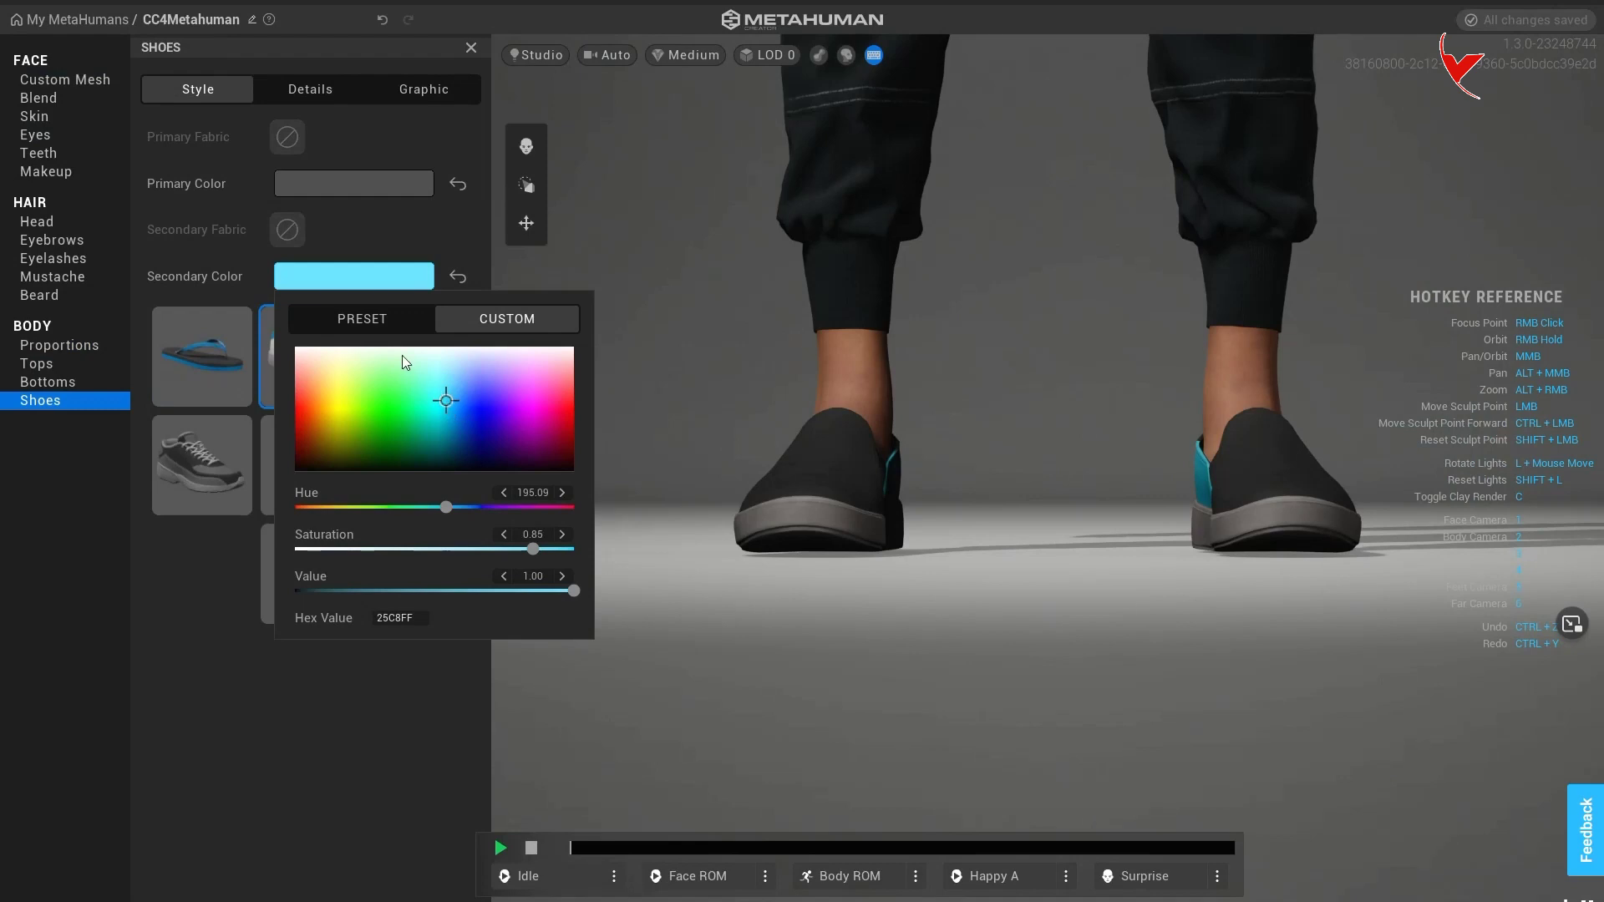
click(357, 191)
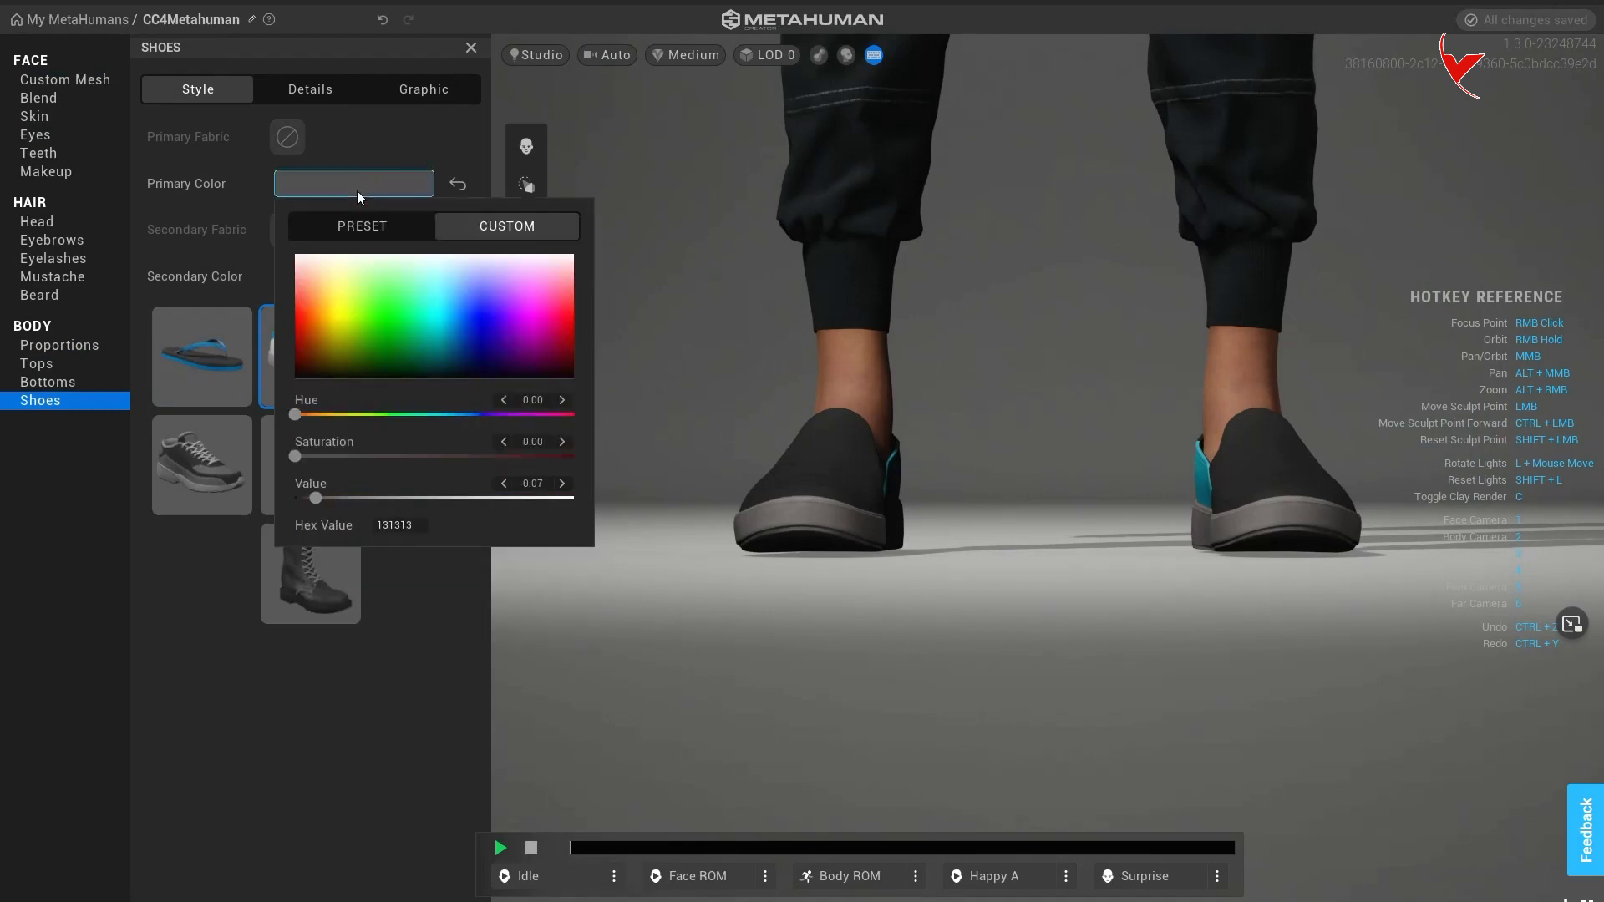
click(448, 292)
drag(448, 294, 451, 303)
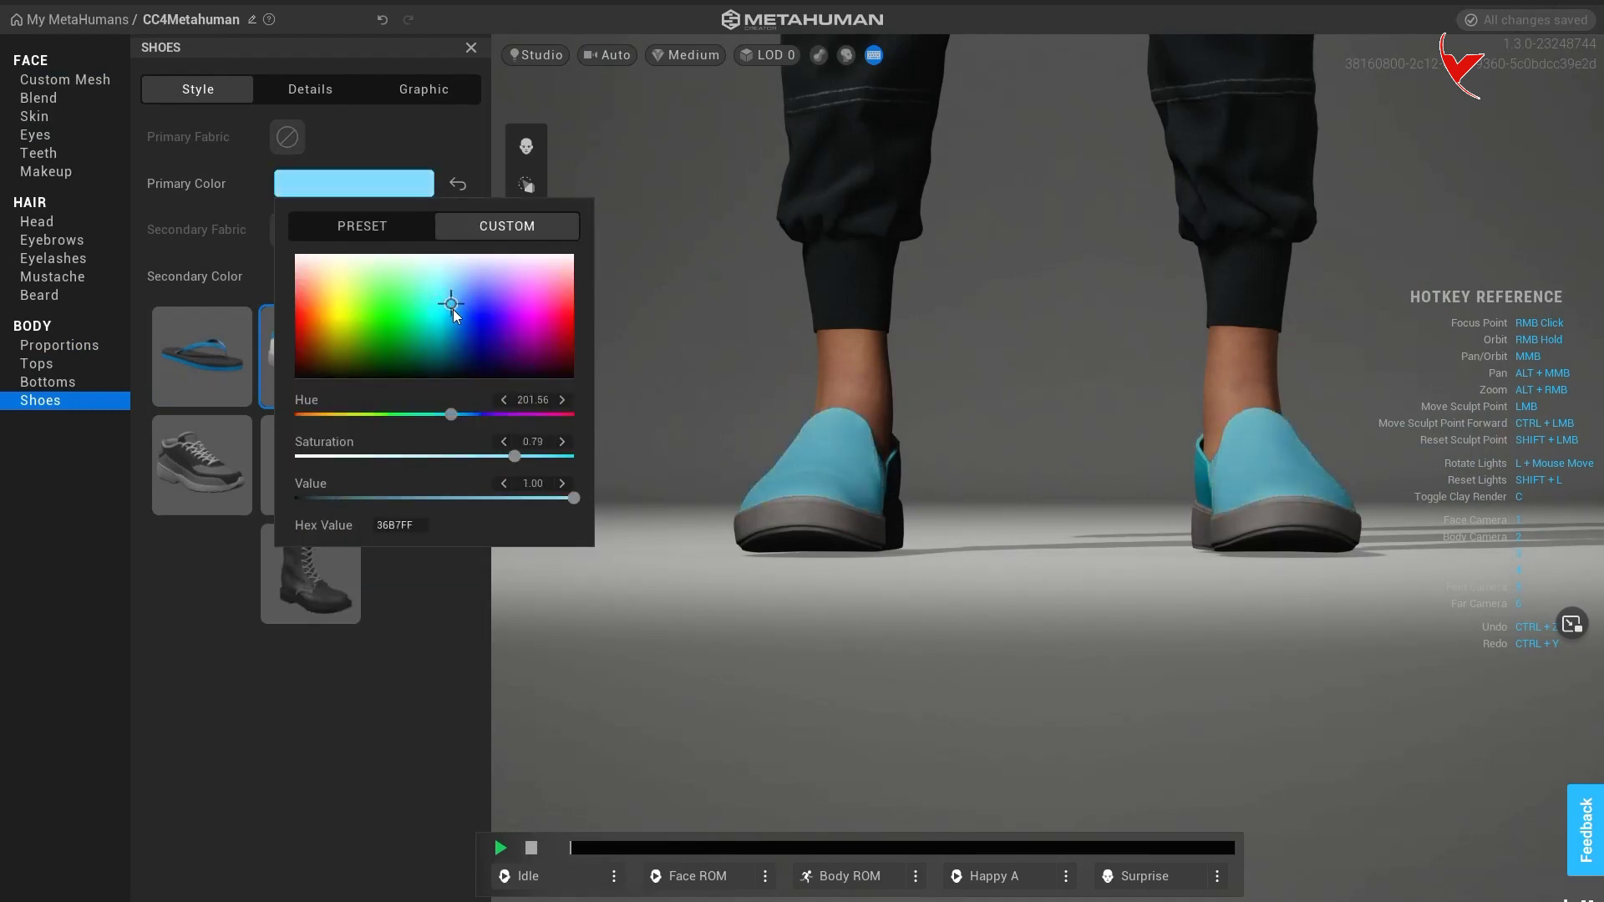
click(448, 312)
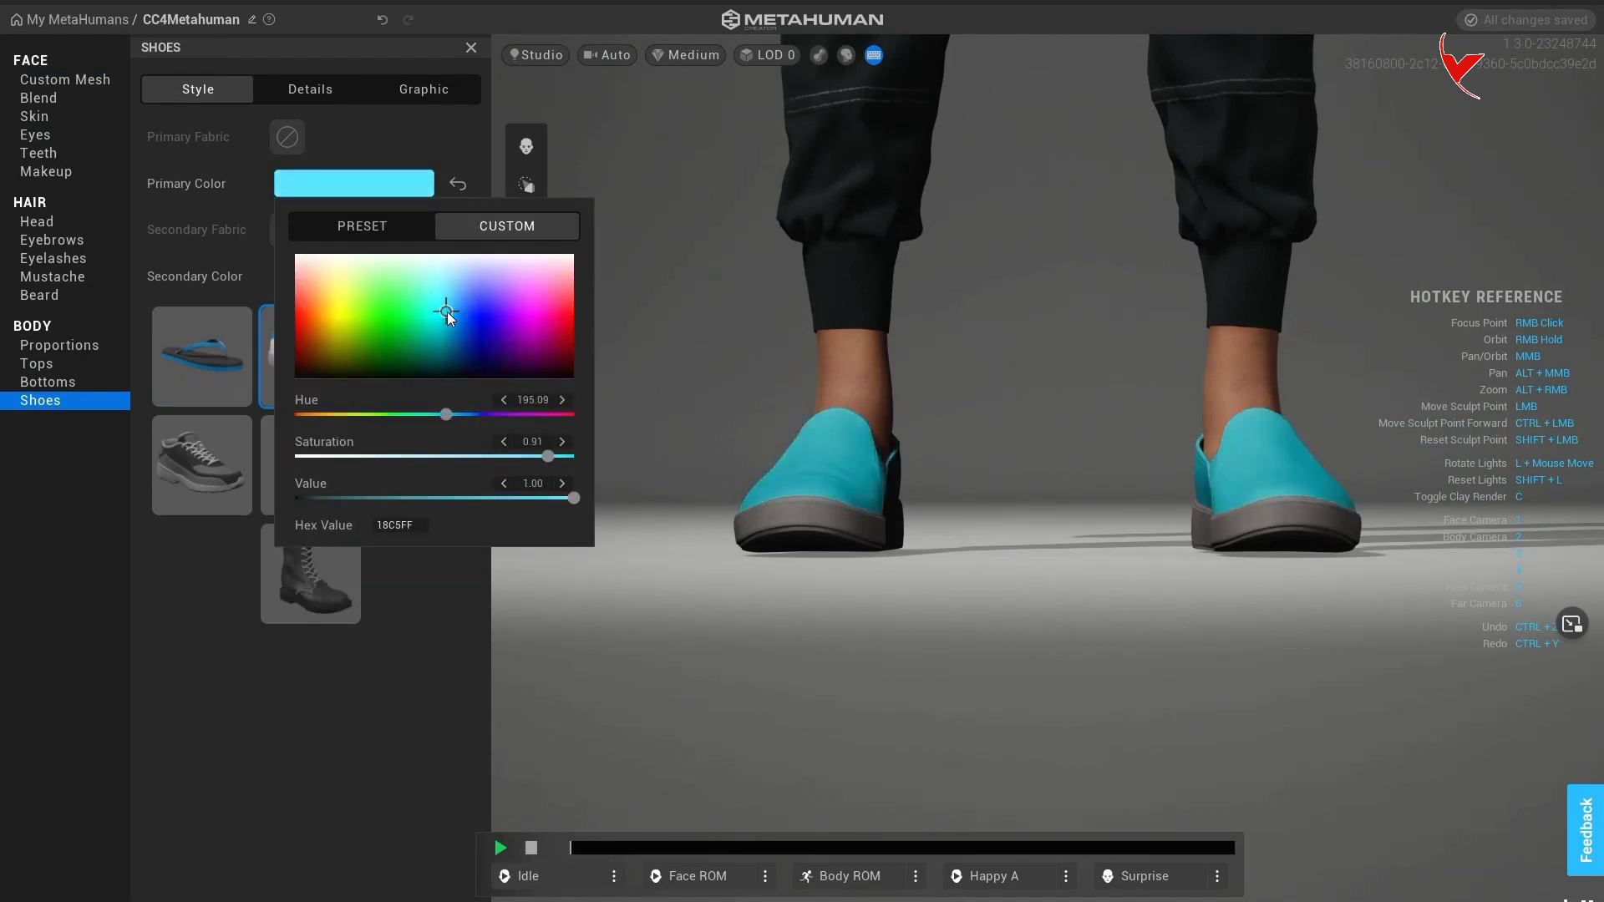
click(434, 593)
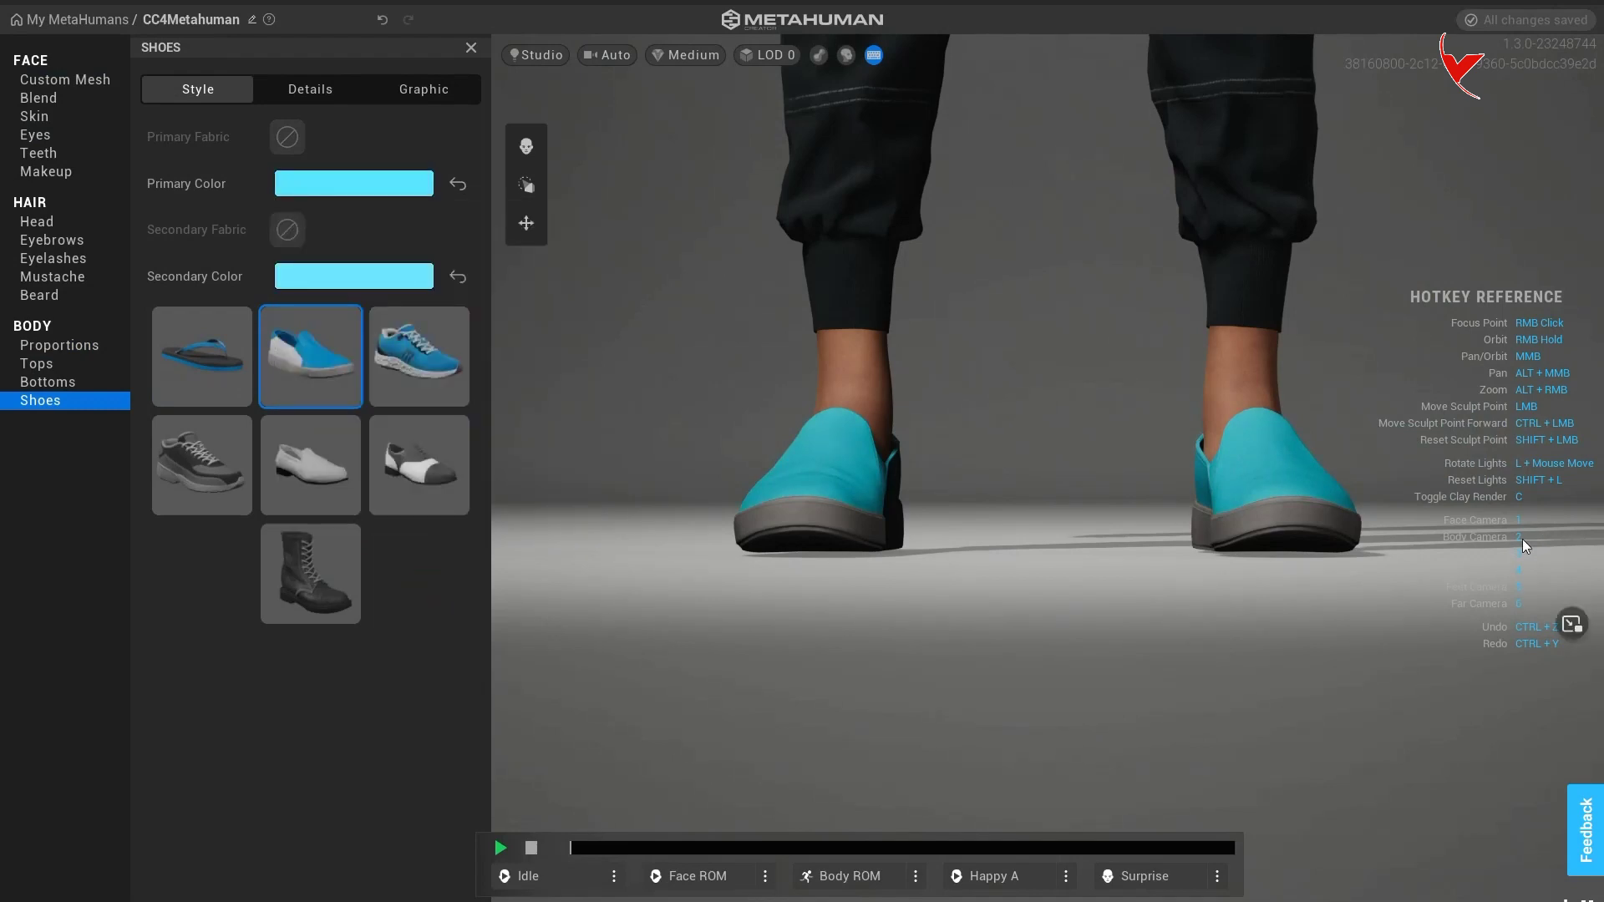
Review the dressed MetaHuman in the full-body camera view and return to My MetaHumans
key(2)
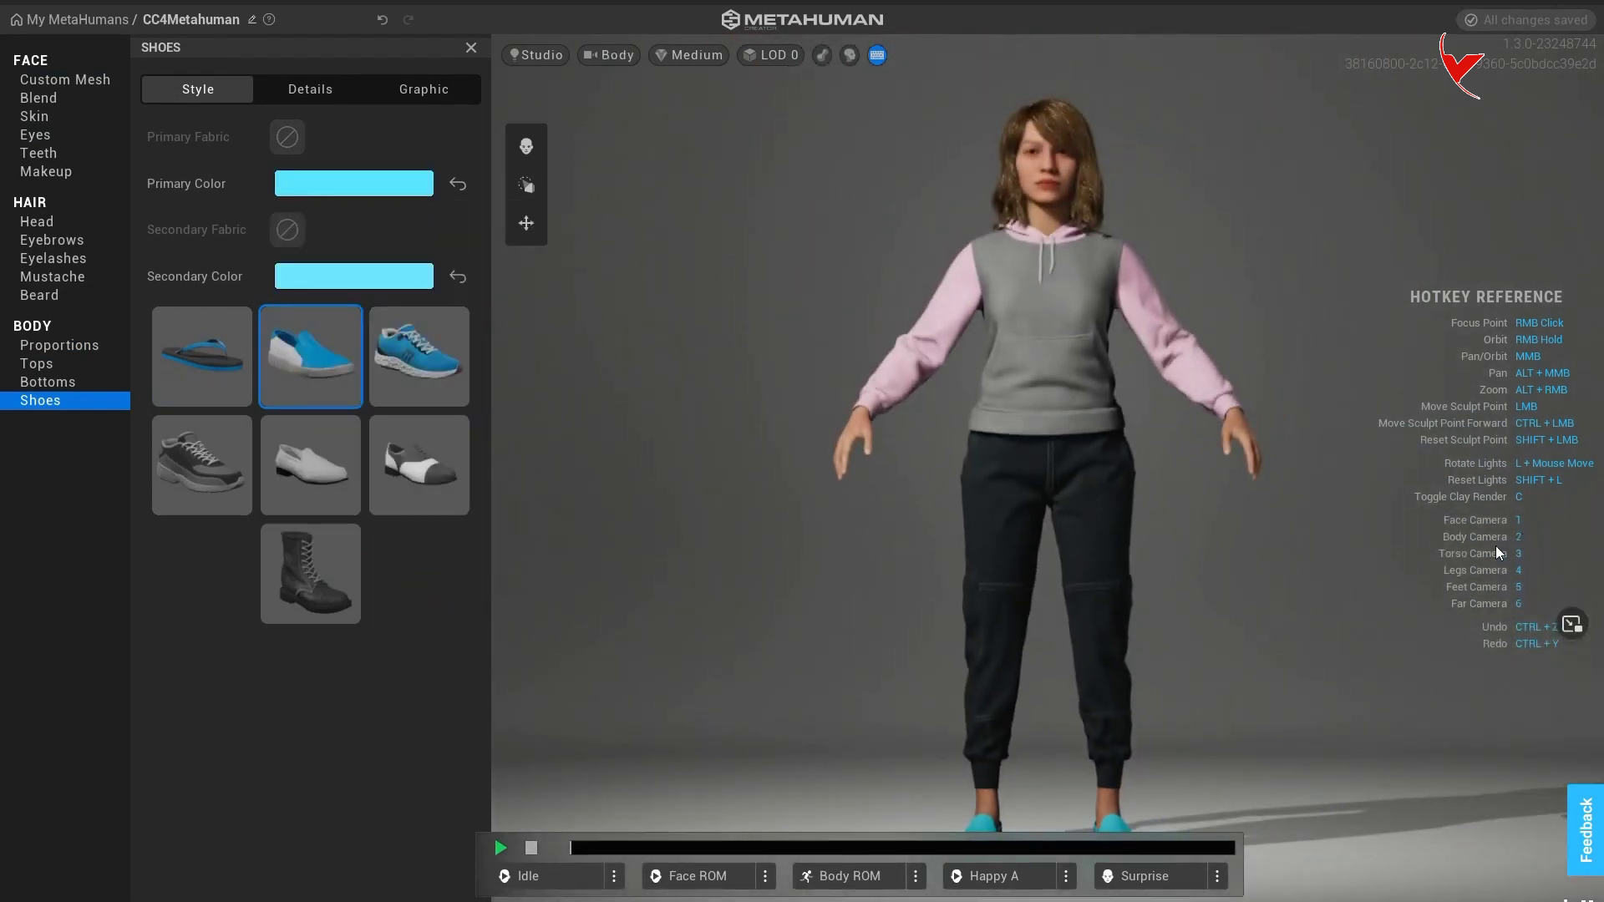
right_drag(1271, 610, 1253, 580)
key(2)
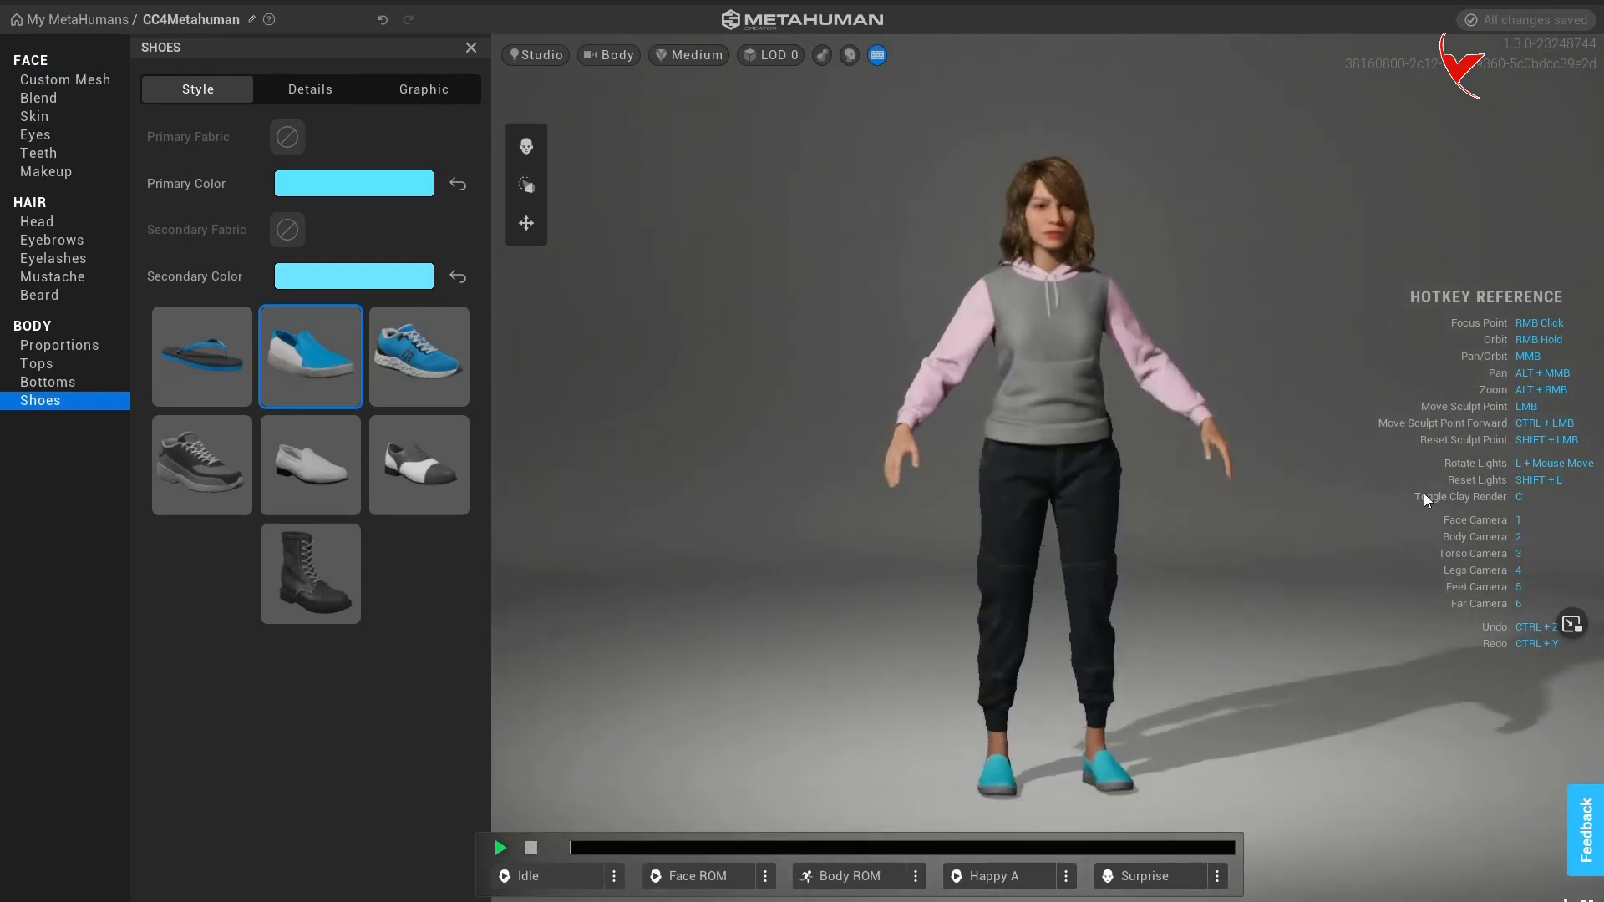
click(99, 22)
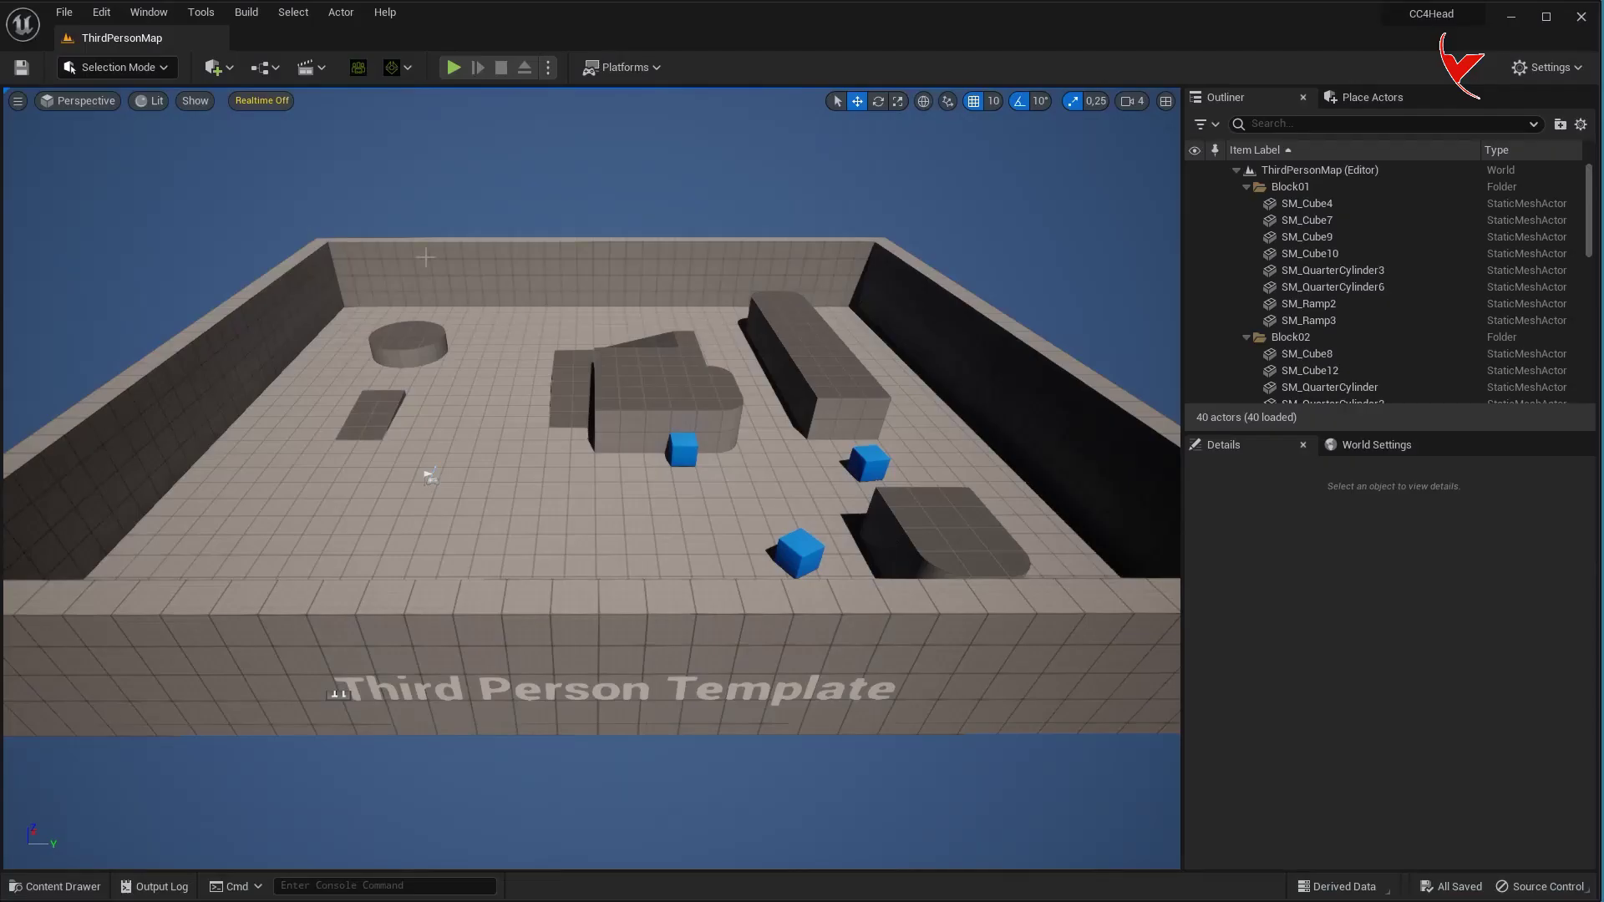
Switch to Unreal Engine and open the My MetaHumans collection in Quixel Bridge
click(224, 72)
click(254, 135)
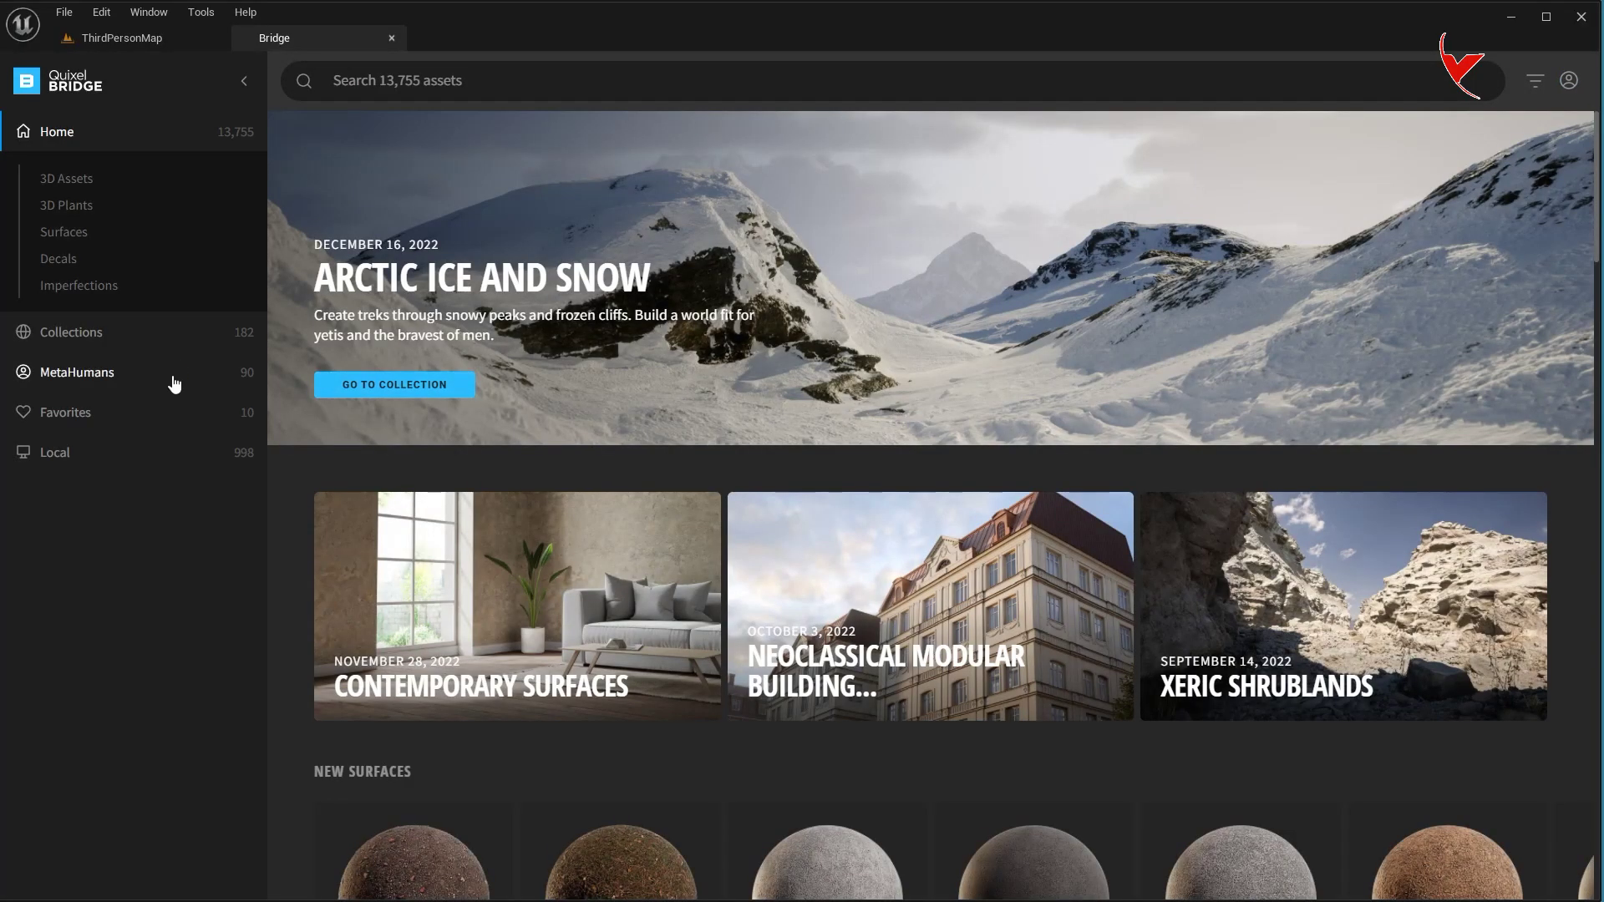
click(174, 383)
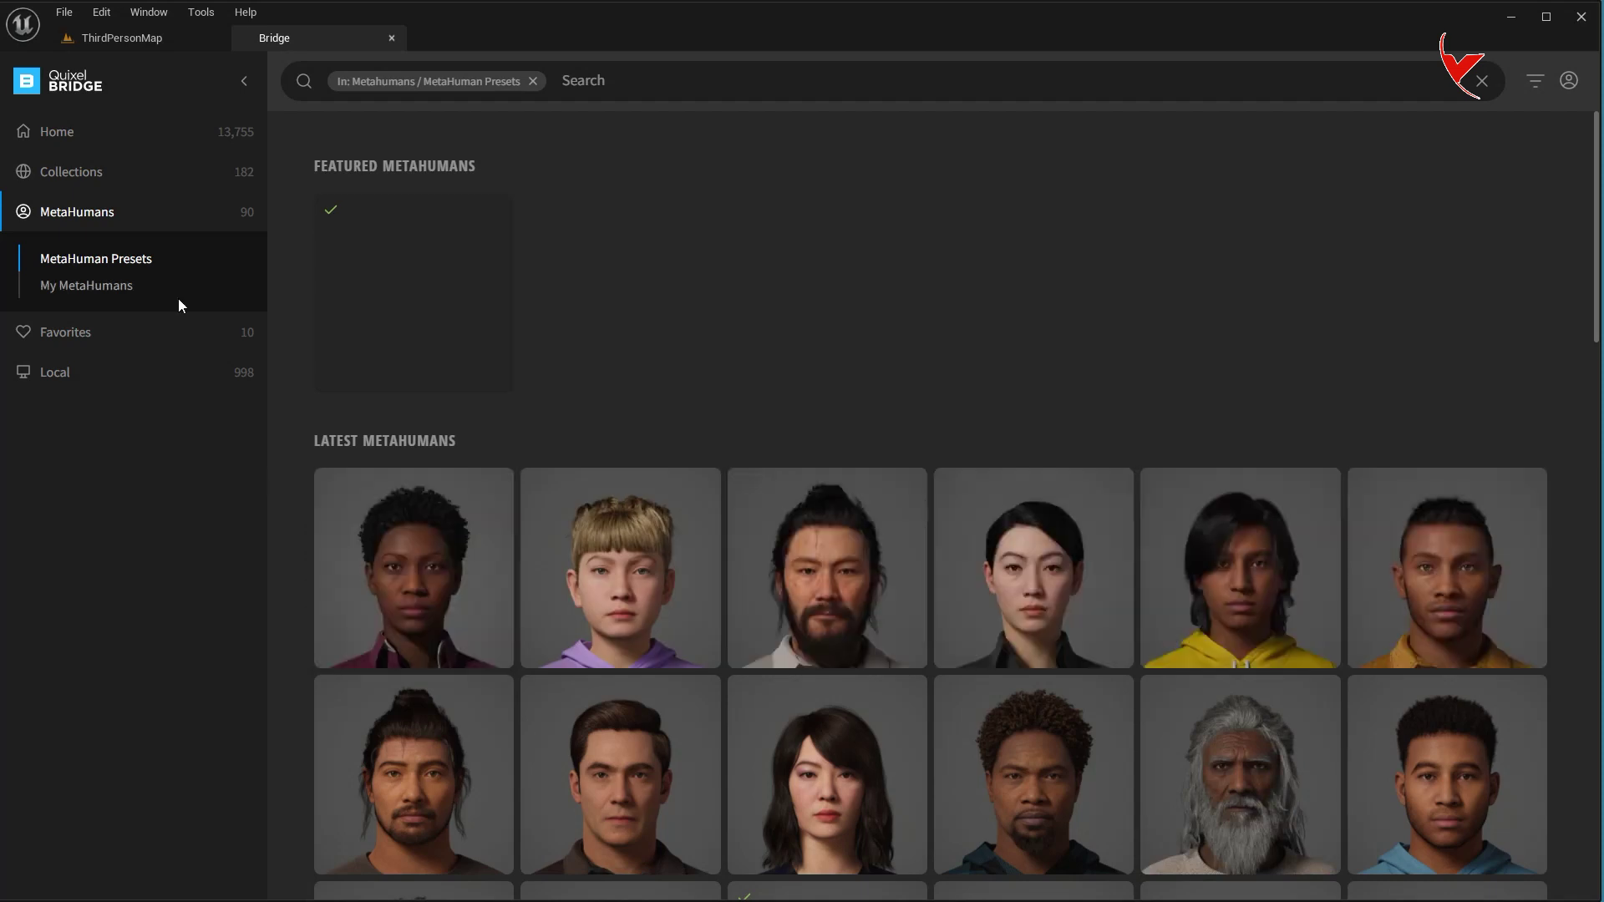
click(122, 289)
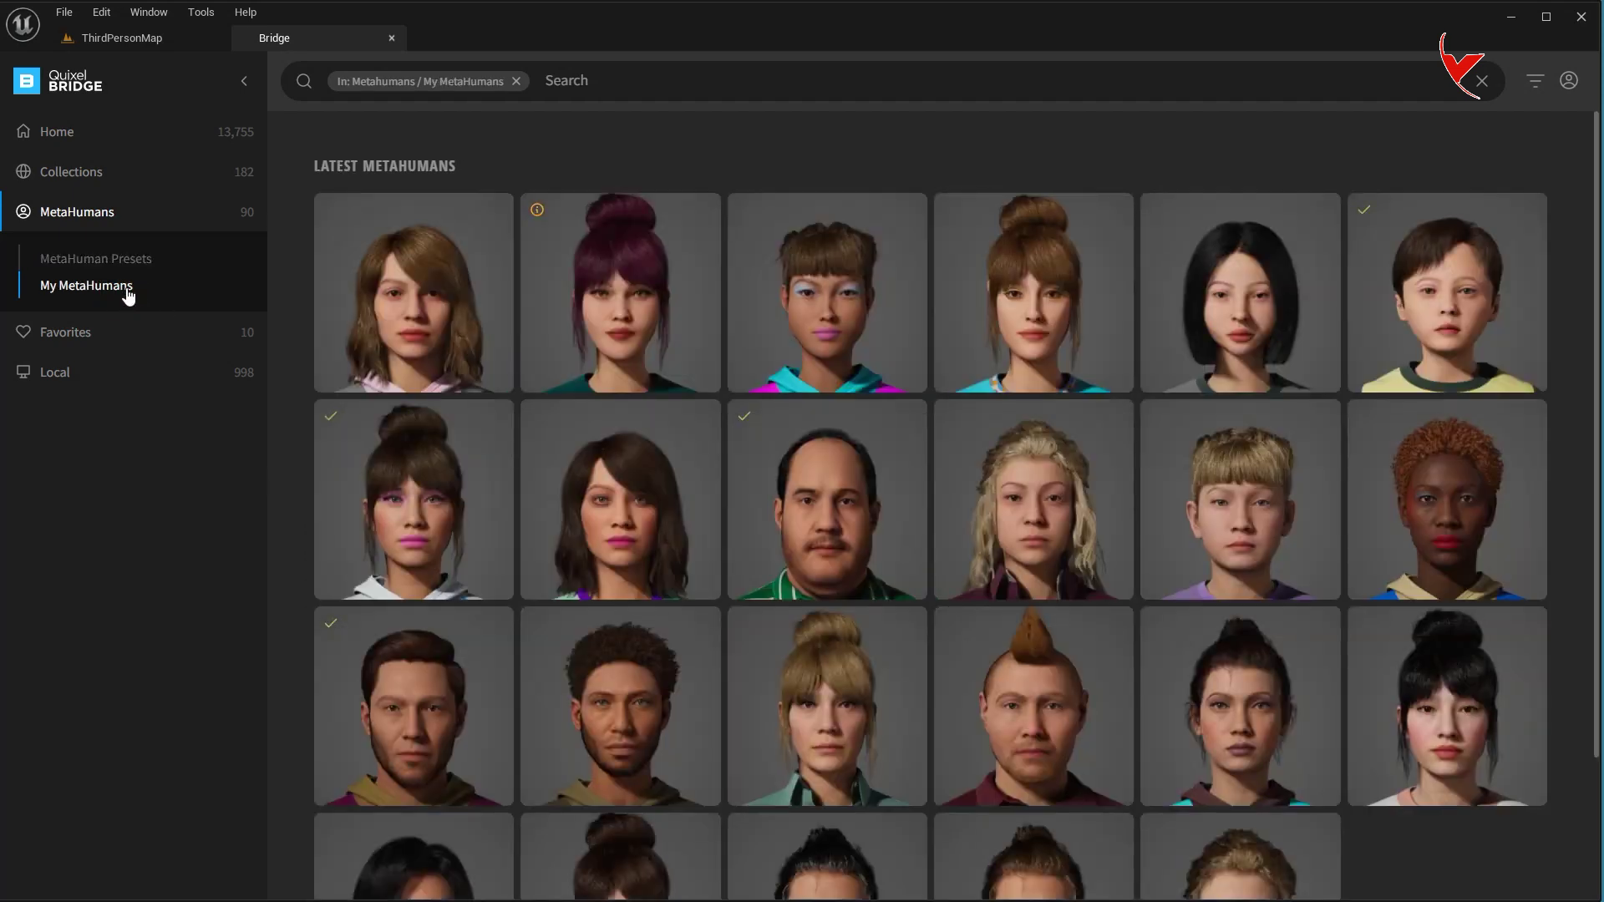
Download CC4Metahuman at Highest Quality and add it to the project
click(404, 284)
click(1277, 866)
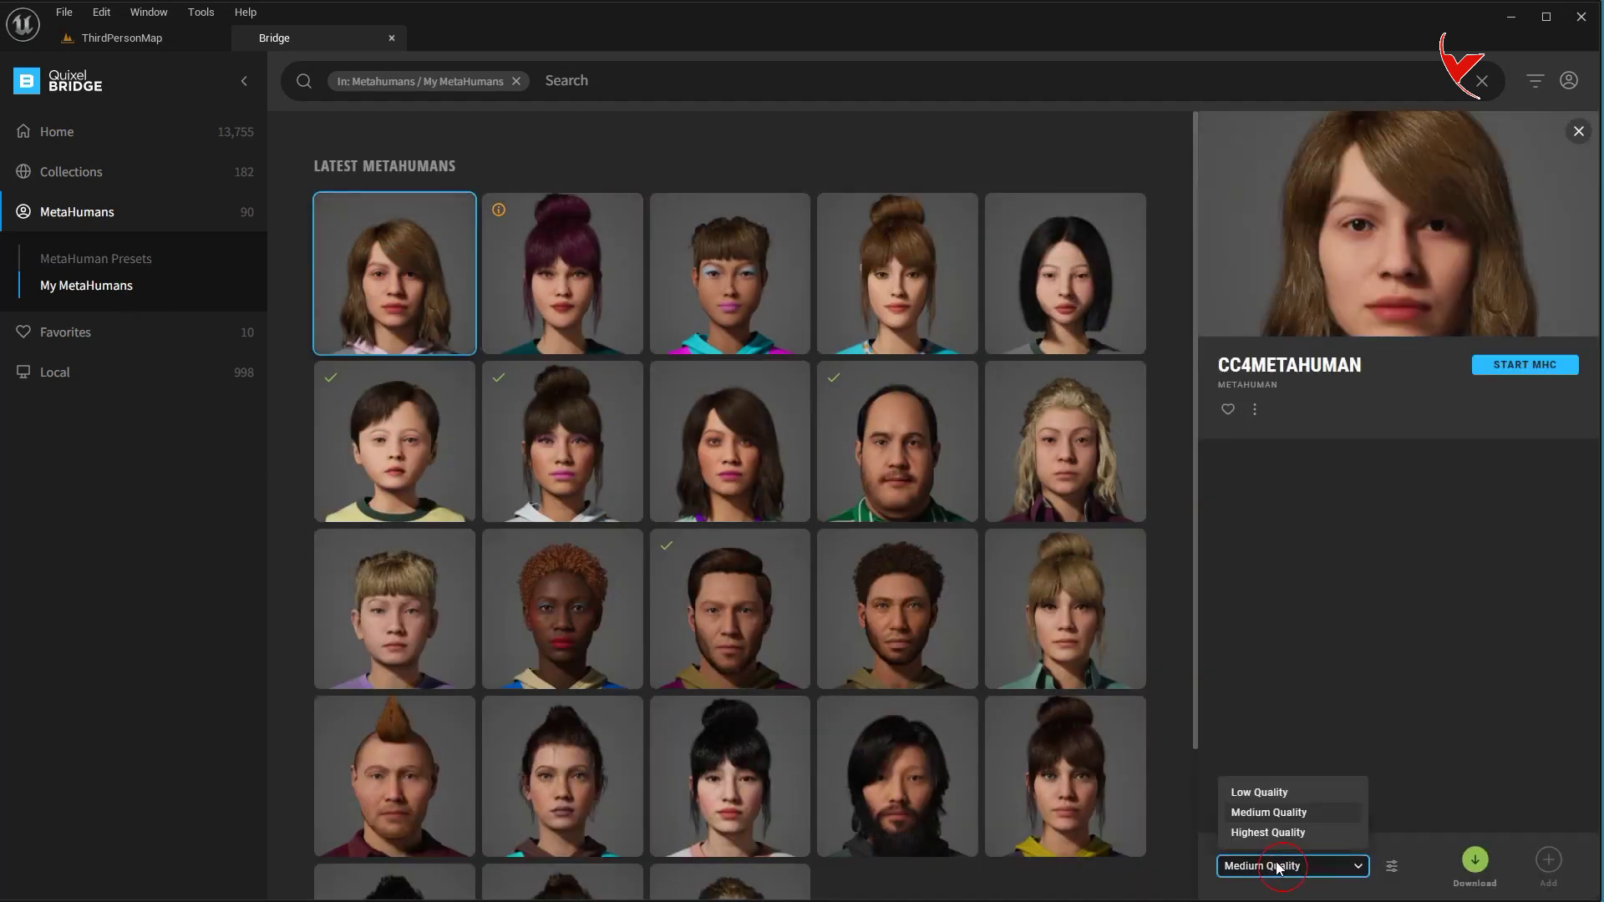
click(1269, 833)
click(1475, 861)
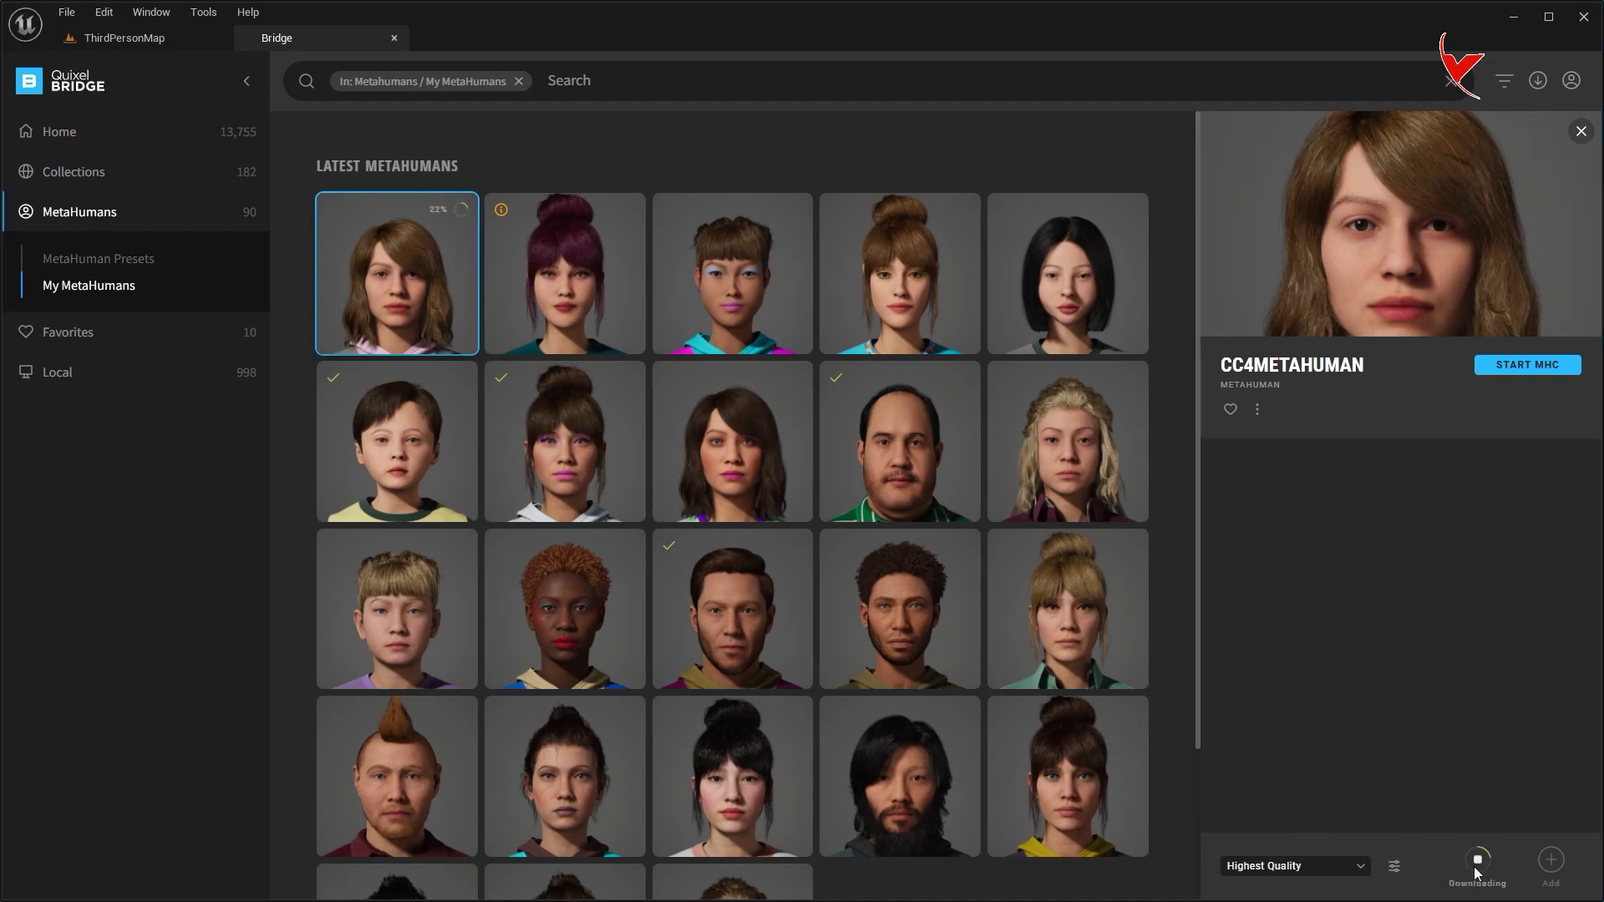
click(1554, 866)
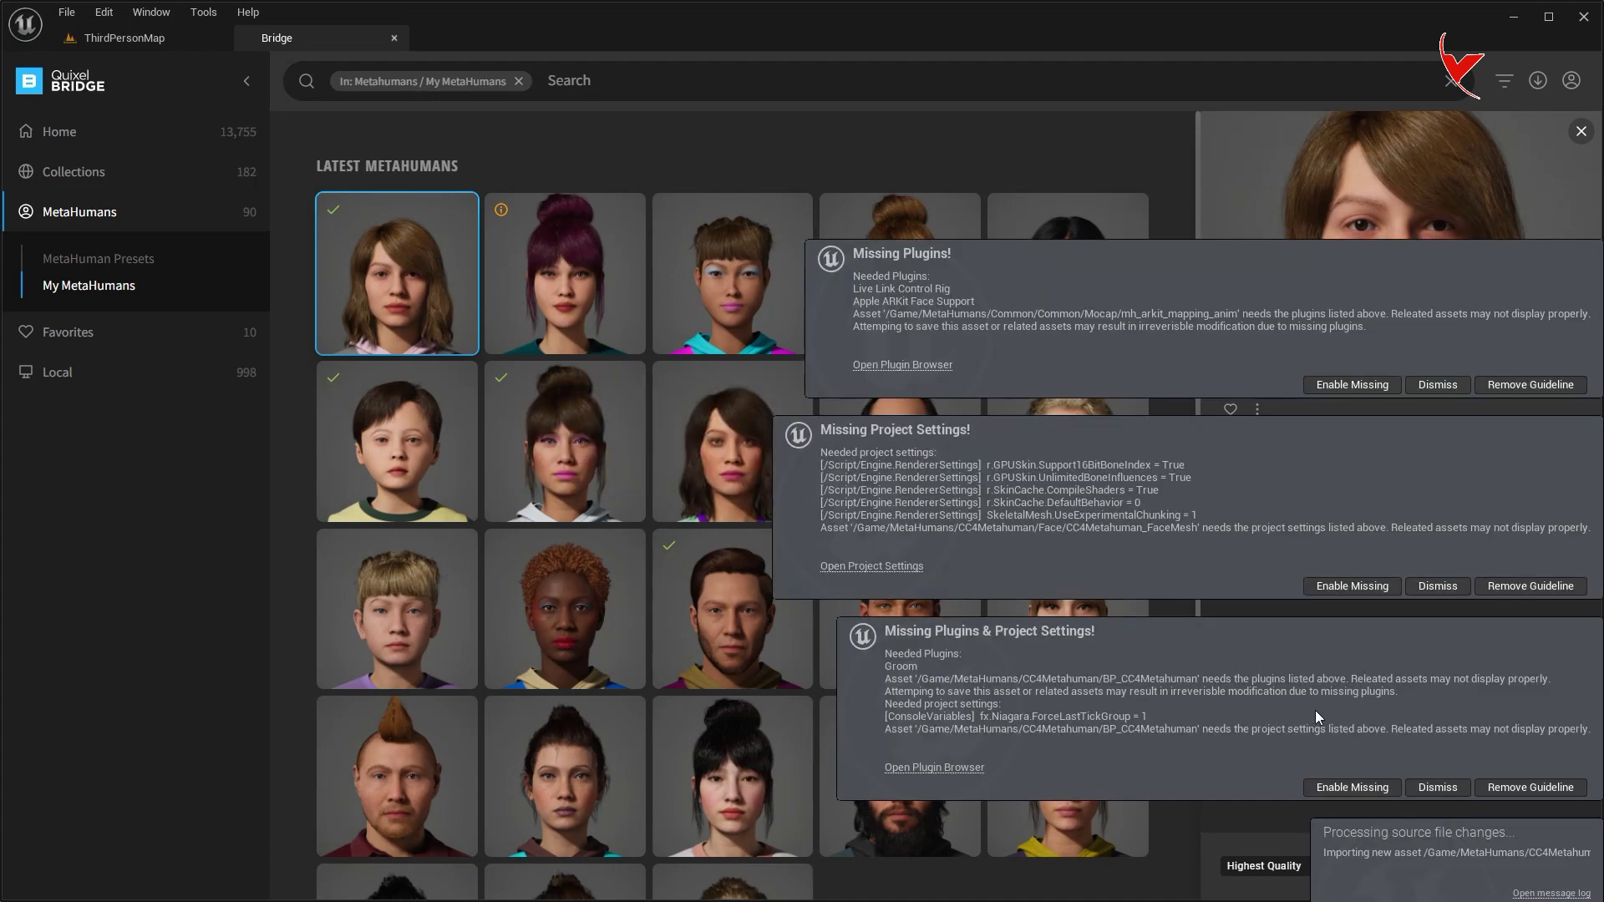
Enable all the missing plugins and project settings the MetaHuman needs, and restart the editor
click(1362, 790)
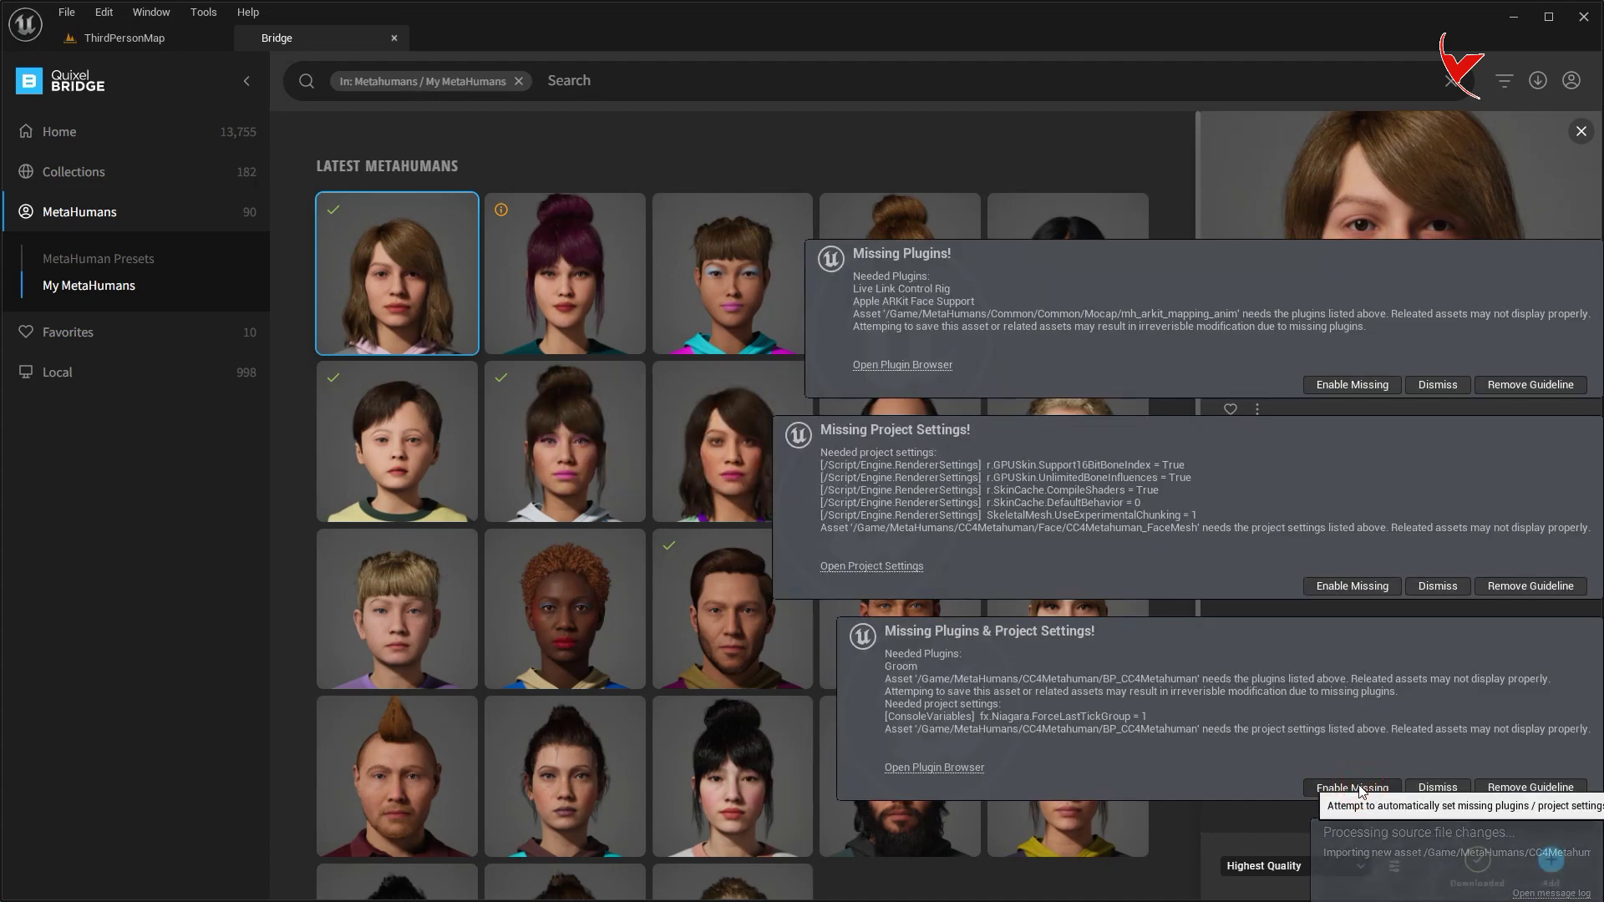
click(1363, 890)
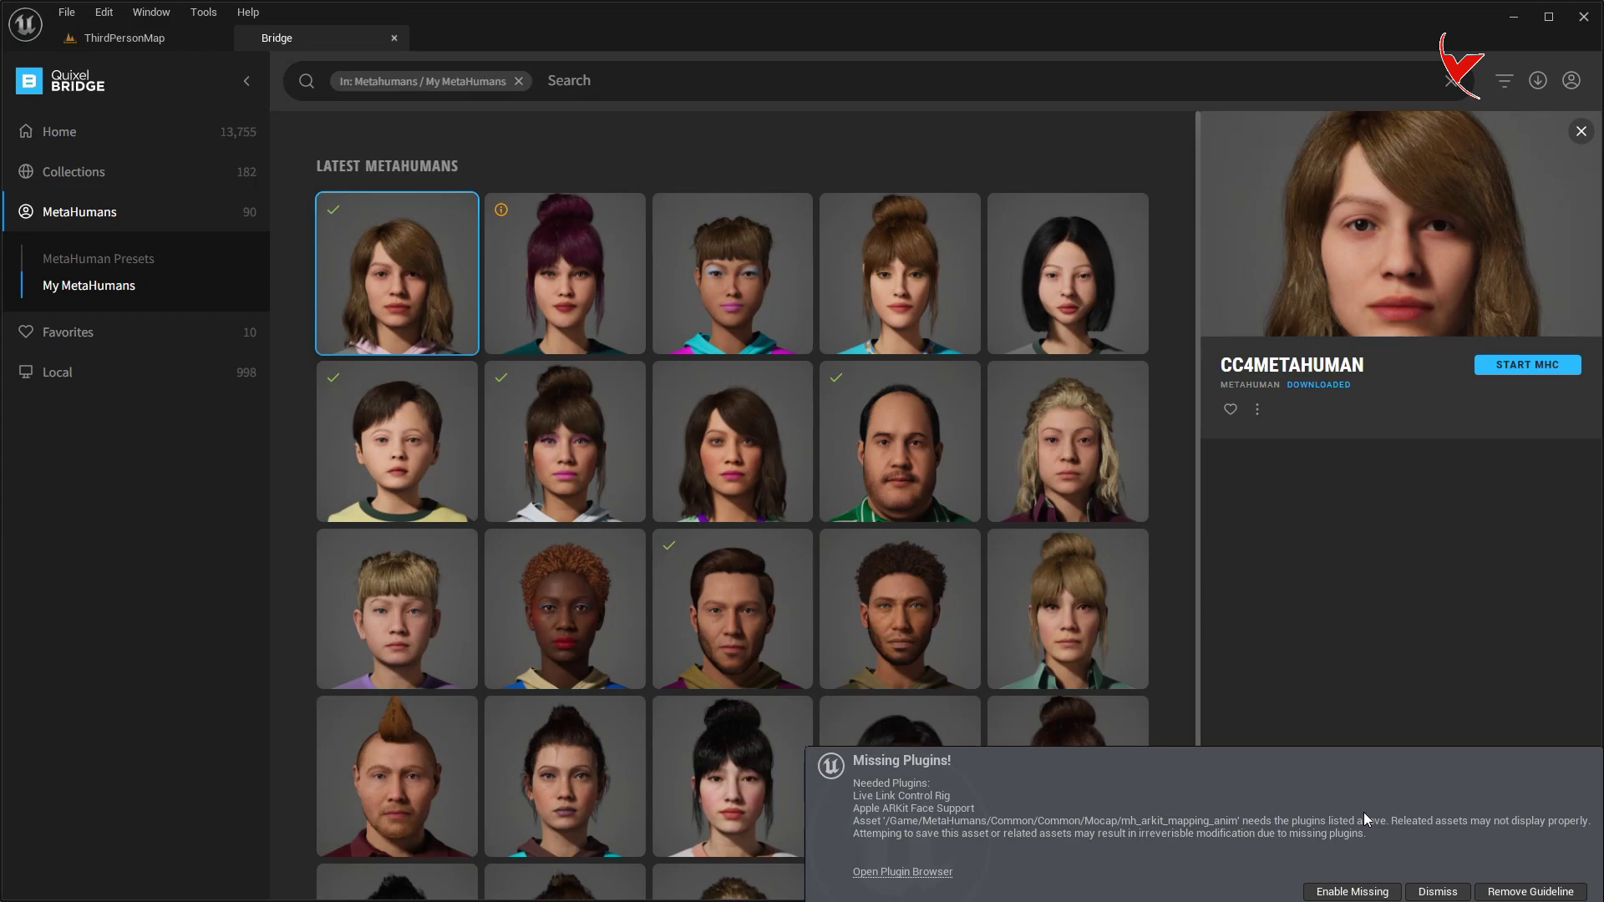
click(1354, 812)
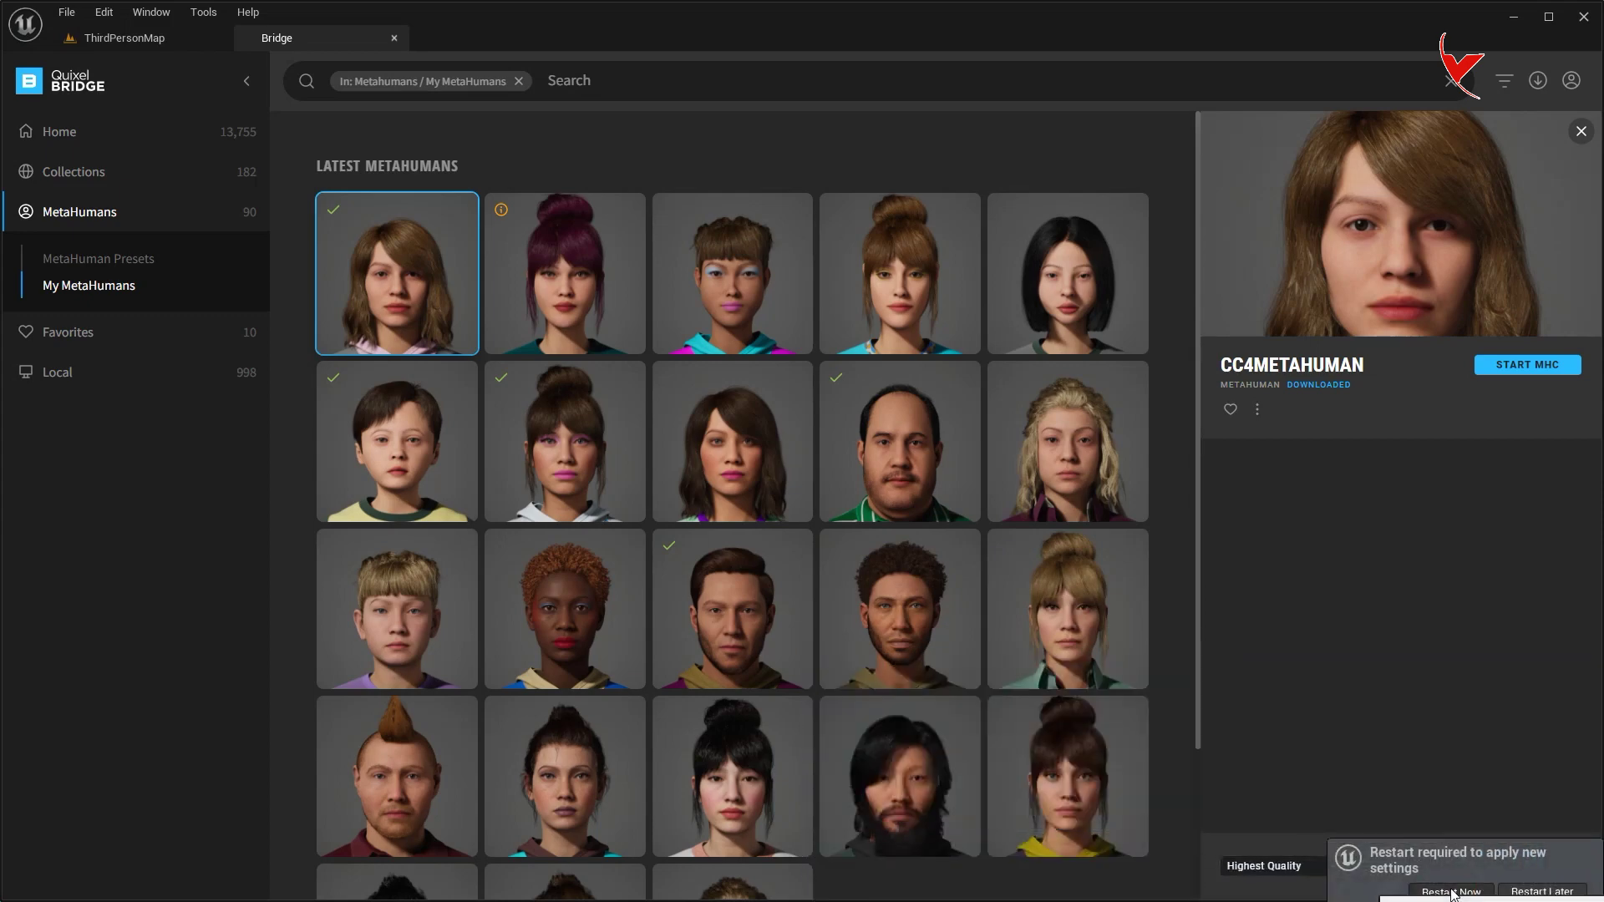
click(1451, 890)
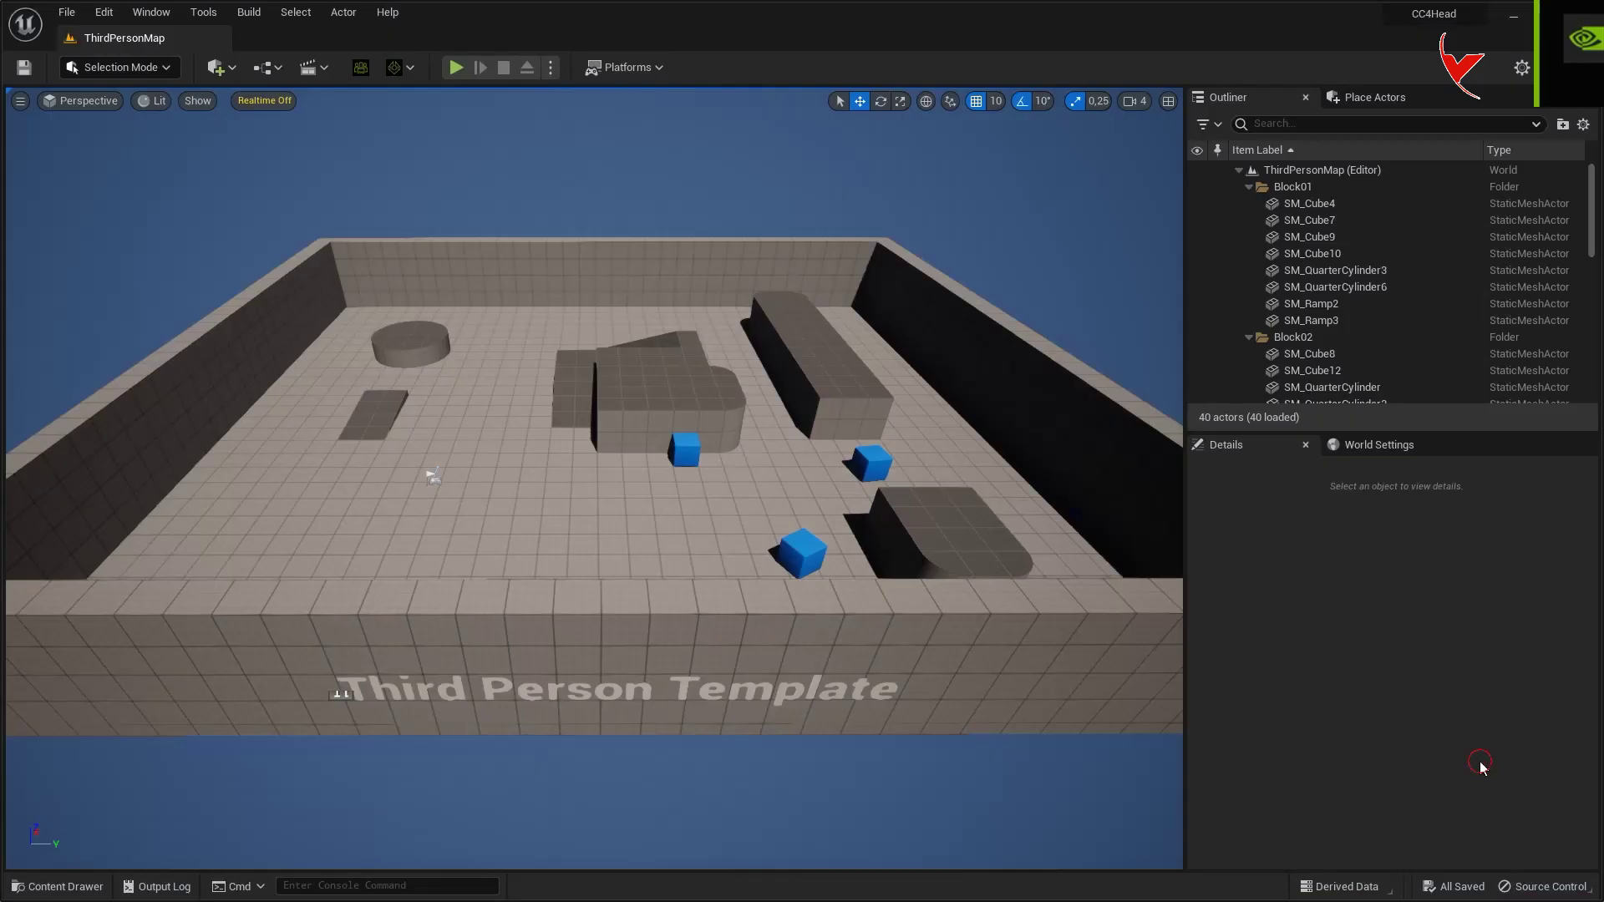
Place the BP_CC4Metahuman blueprint from the MetaHumans/CC4Metahuman folder on the level floor and frame it in the viewport
key(ctrl+space)
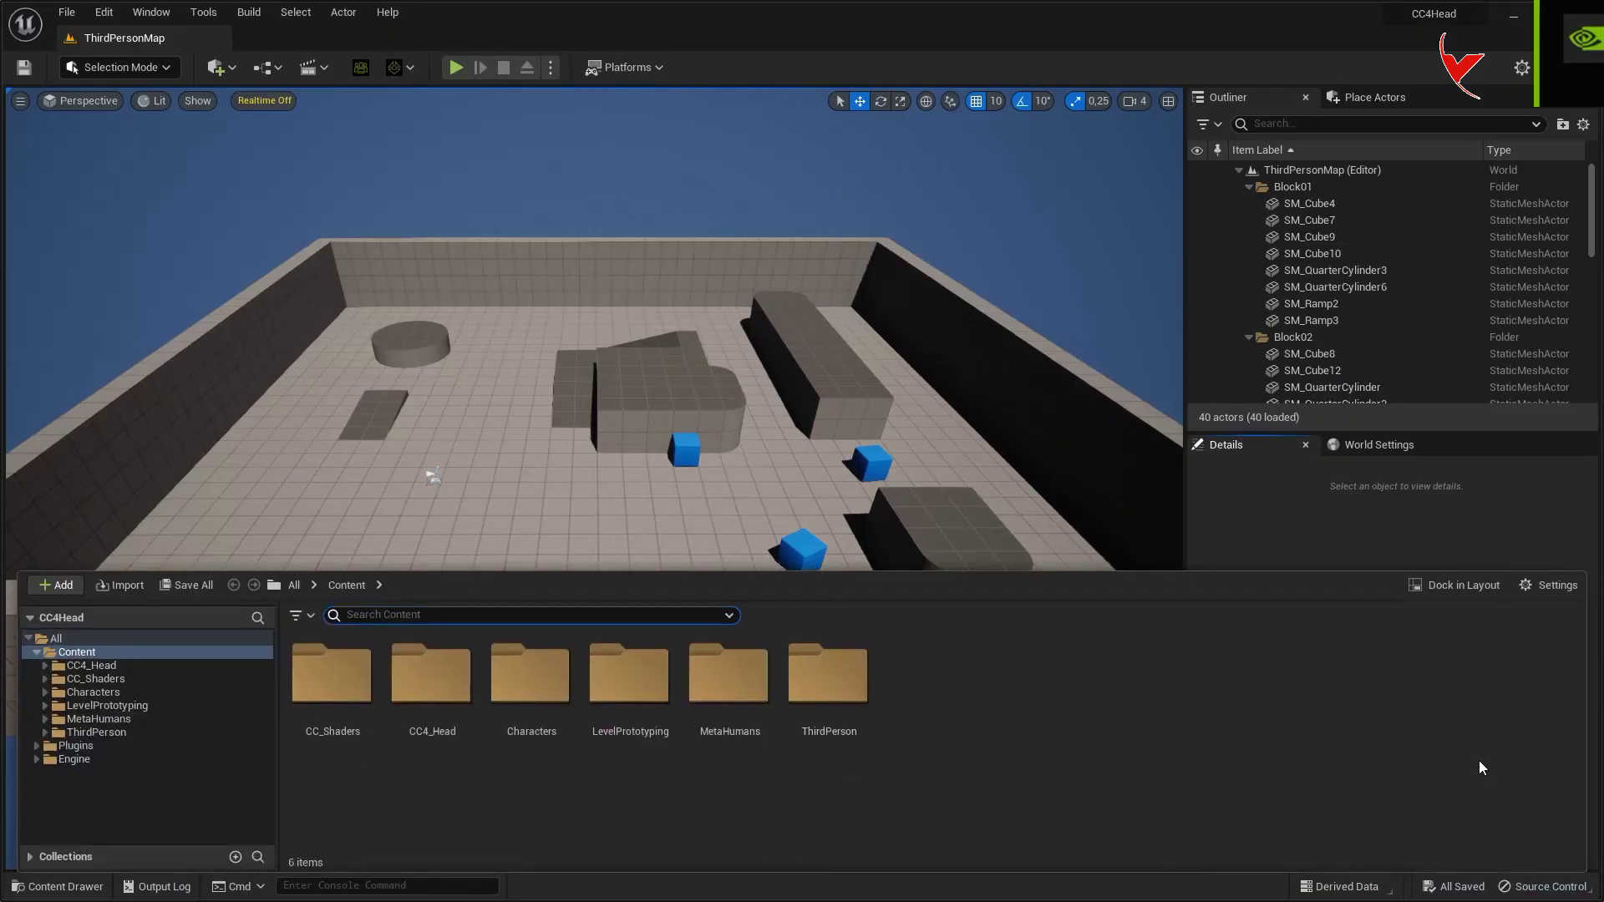
double_click(724, 675)
double_click(331, 672)
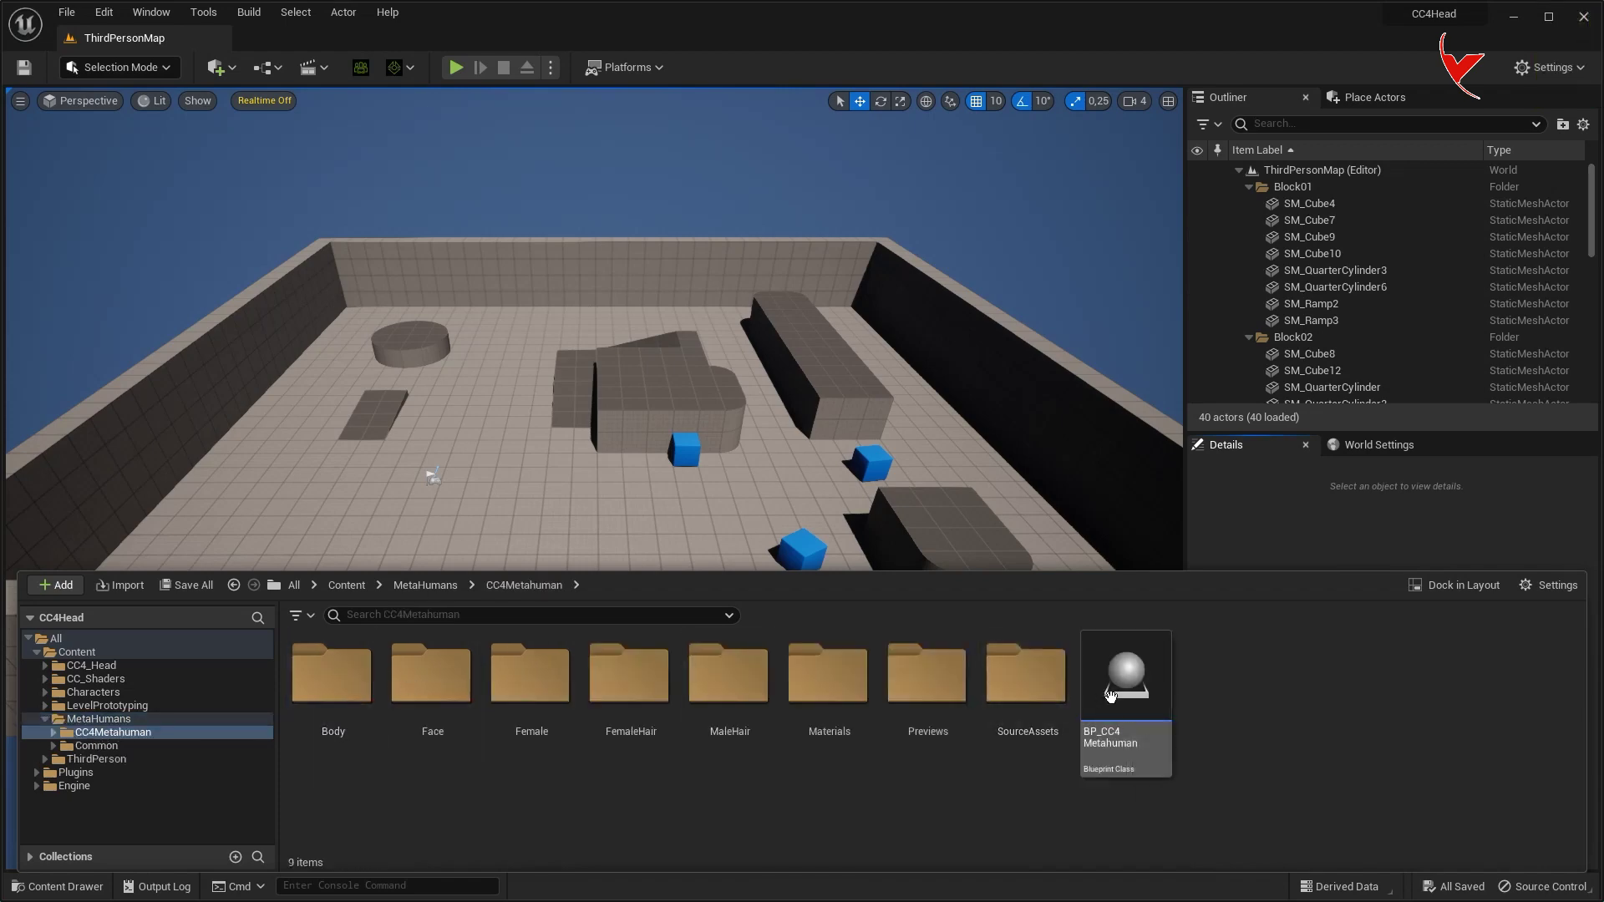
drag(321, 517, 320, 517)
key(f)
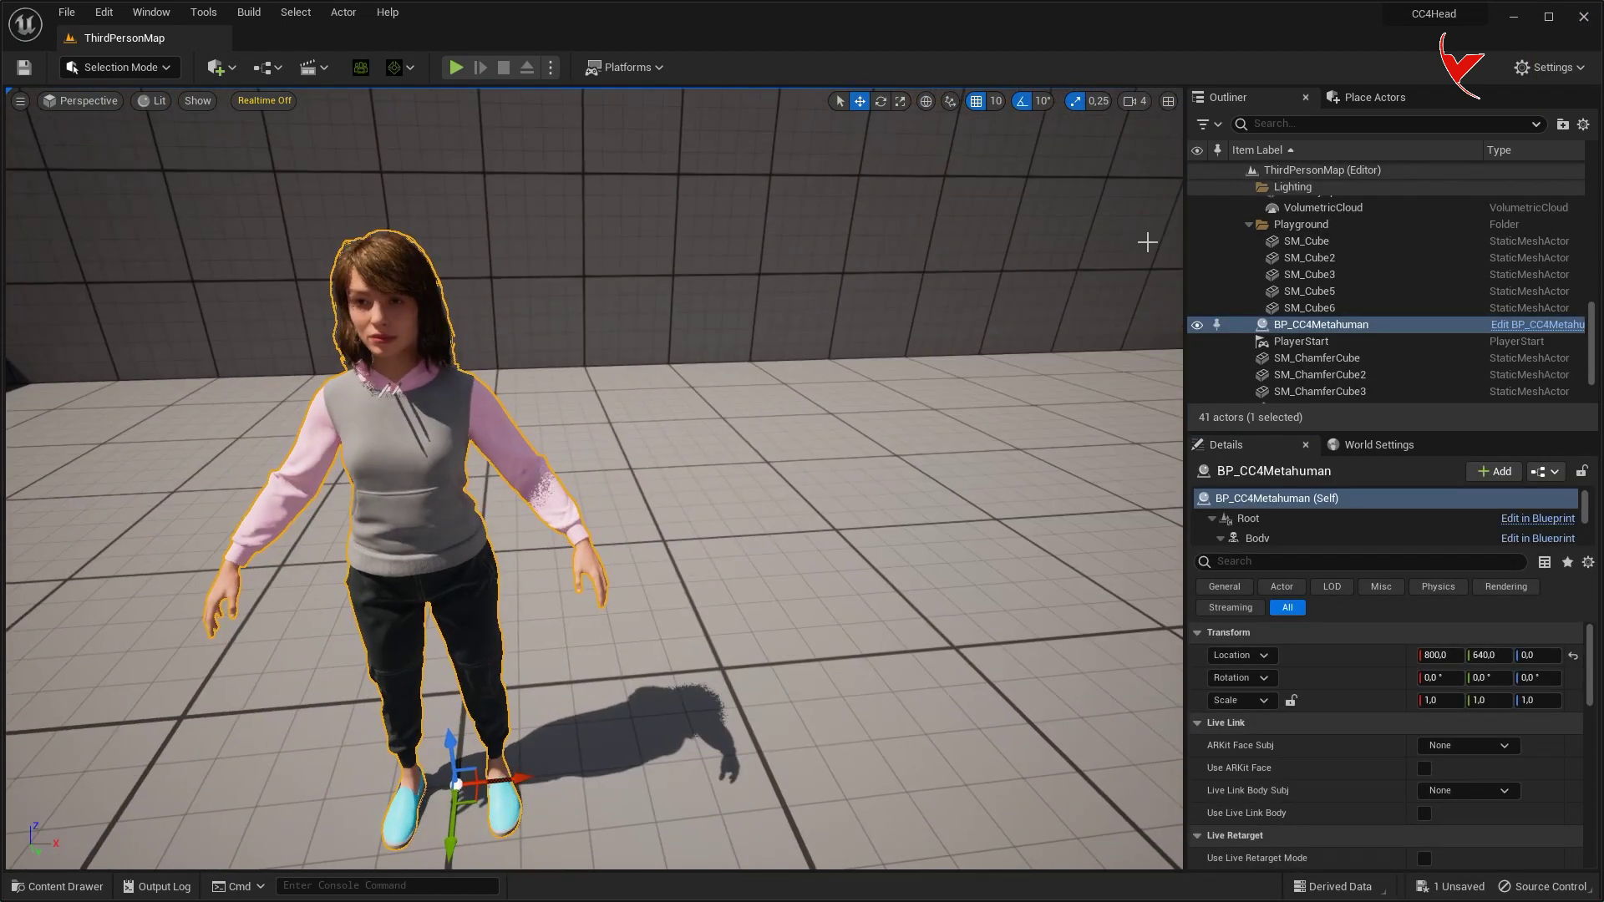
Reduce the viewport camera speed to 1 and examine the placed MetaHuman's face and upper body up close
click(1148, 104)
click(1148, 146)
key(w)
right_drag(840, 306, 806, 286)
click(742, 122)
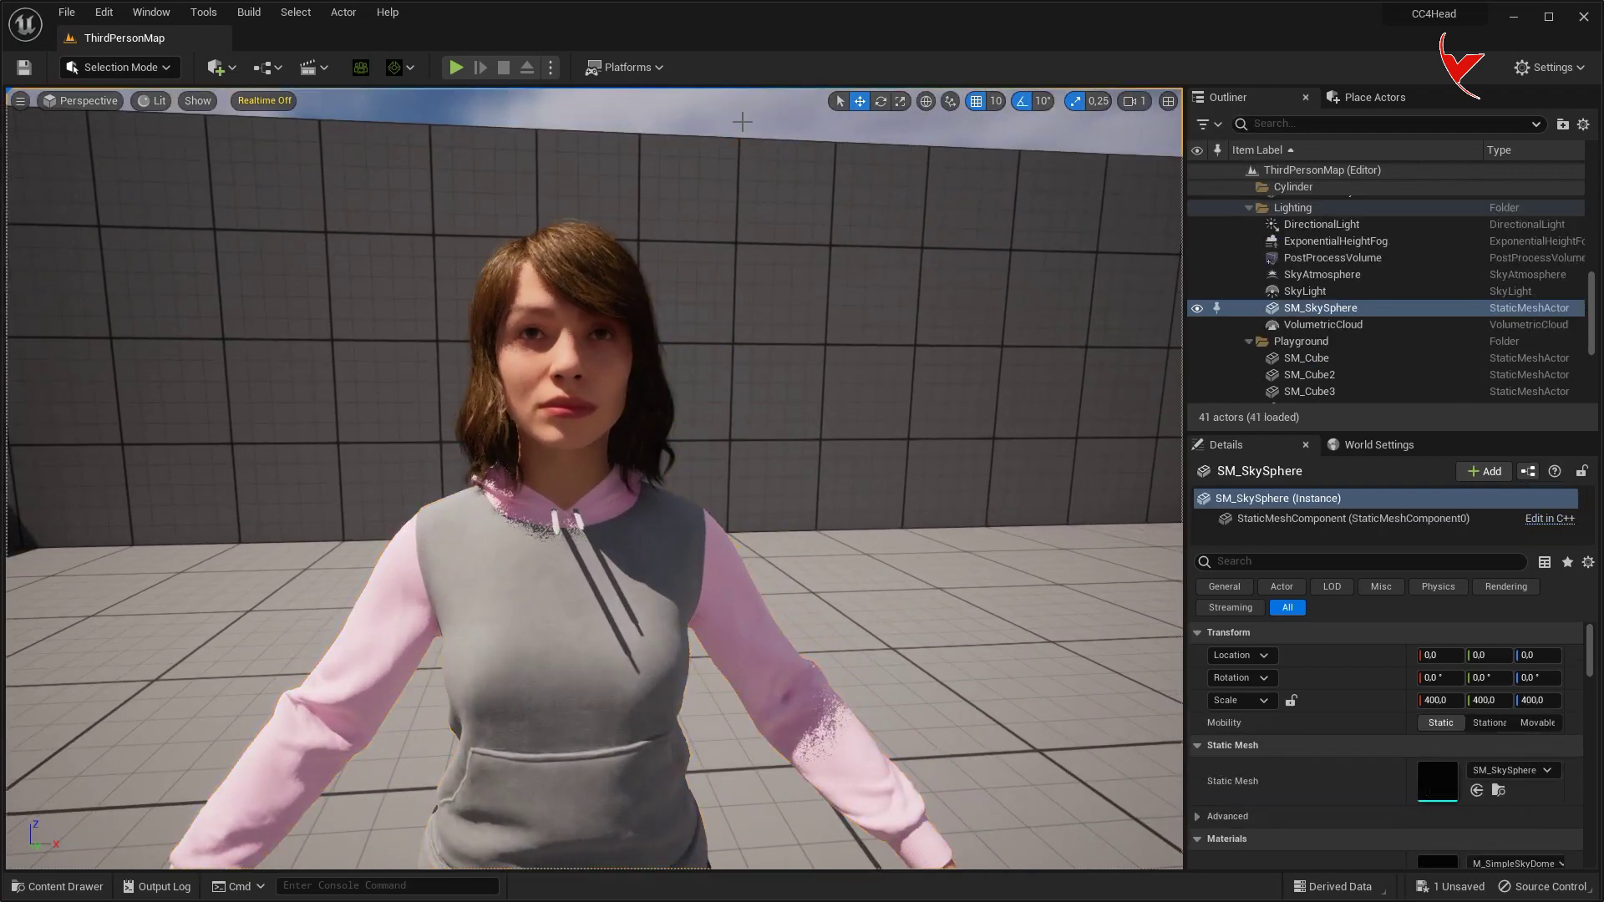